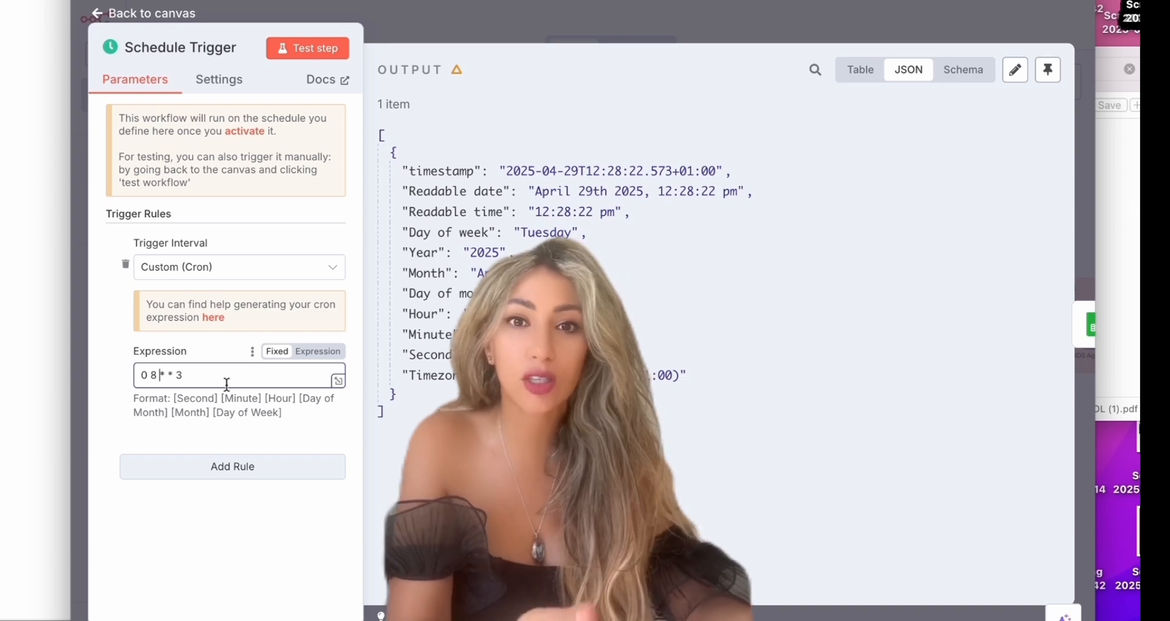
# Return from the Schedule Trigger's cron settings to the workflow canvas and reopen the Schedule Trigger node.
pyautogui.click(282, 433)
pyautogui.click(444, 31)
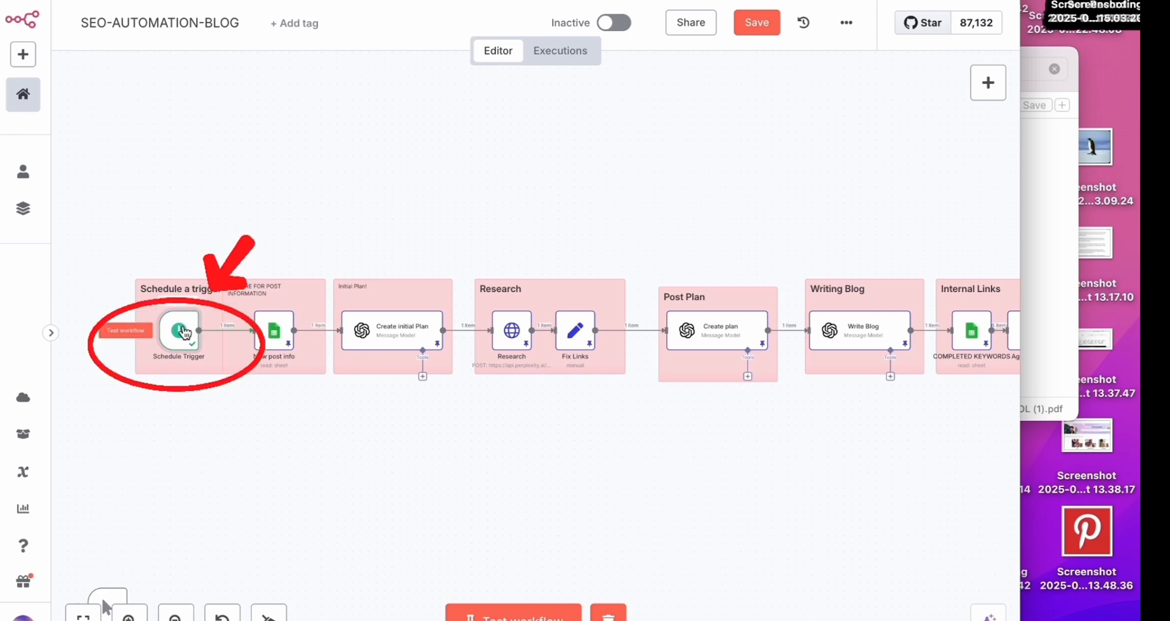
pyautogui.doubleClick(179, 332)
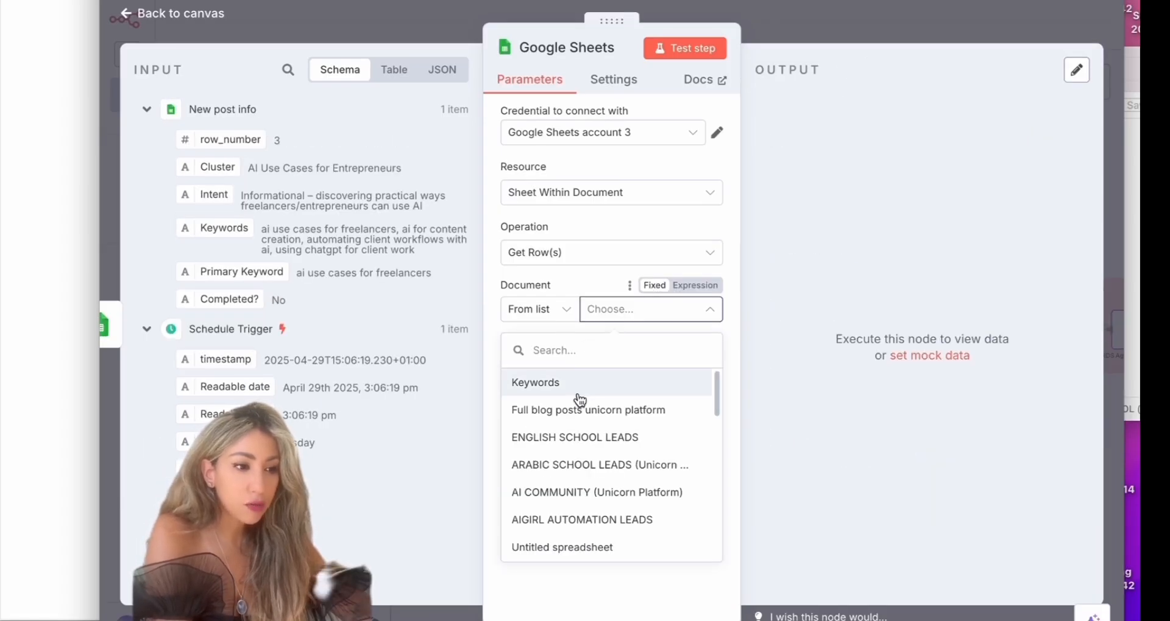
# Point the Google Sheets node at the Keywords document and its Keywords sheet, and add a row filter.
pyautogui.click(577, 397)
pyautogui.click(609, 368)
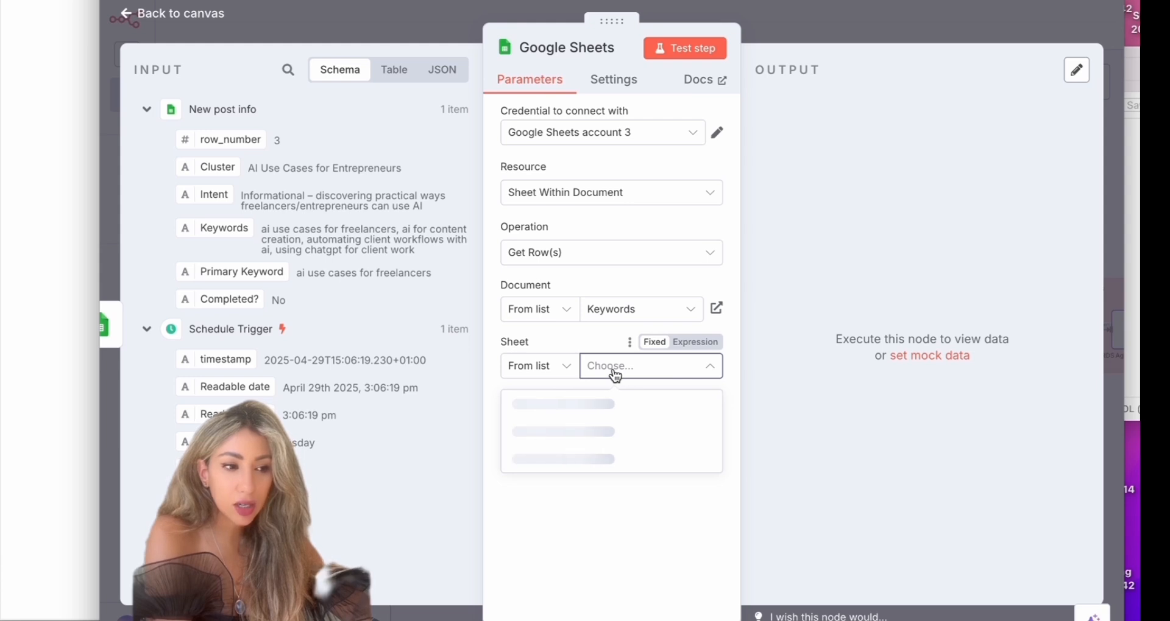
pyautogui.click(538, 404)
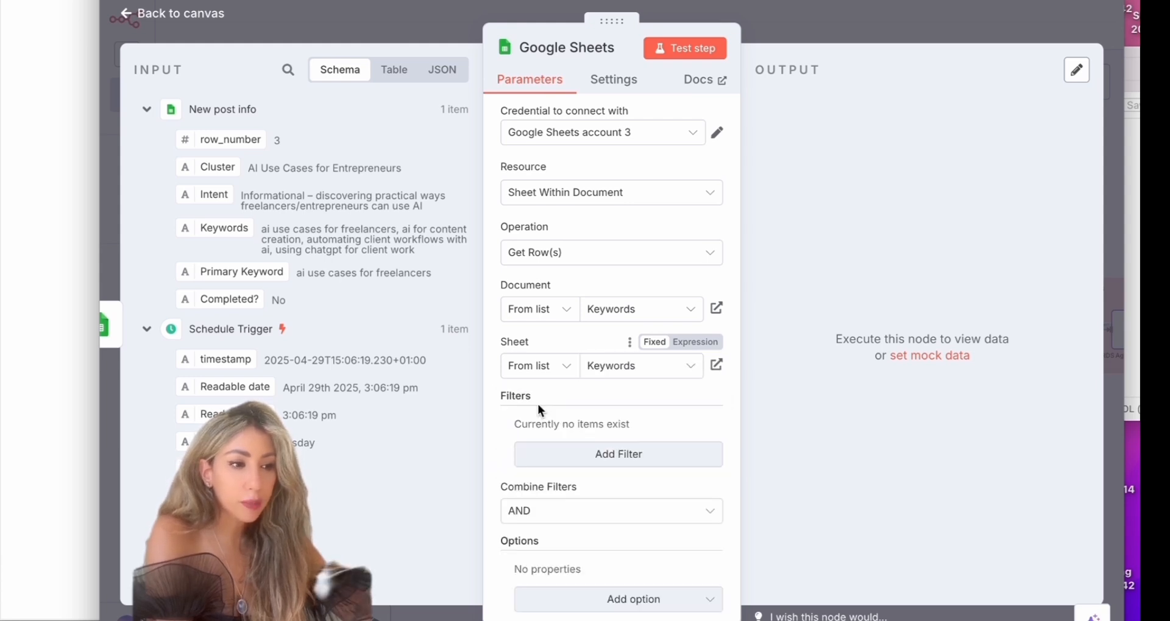
pyautogui.click(609, 440)
pyautogui.click(606, 488)
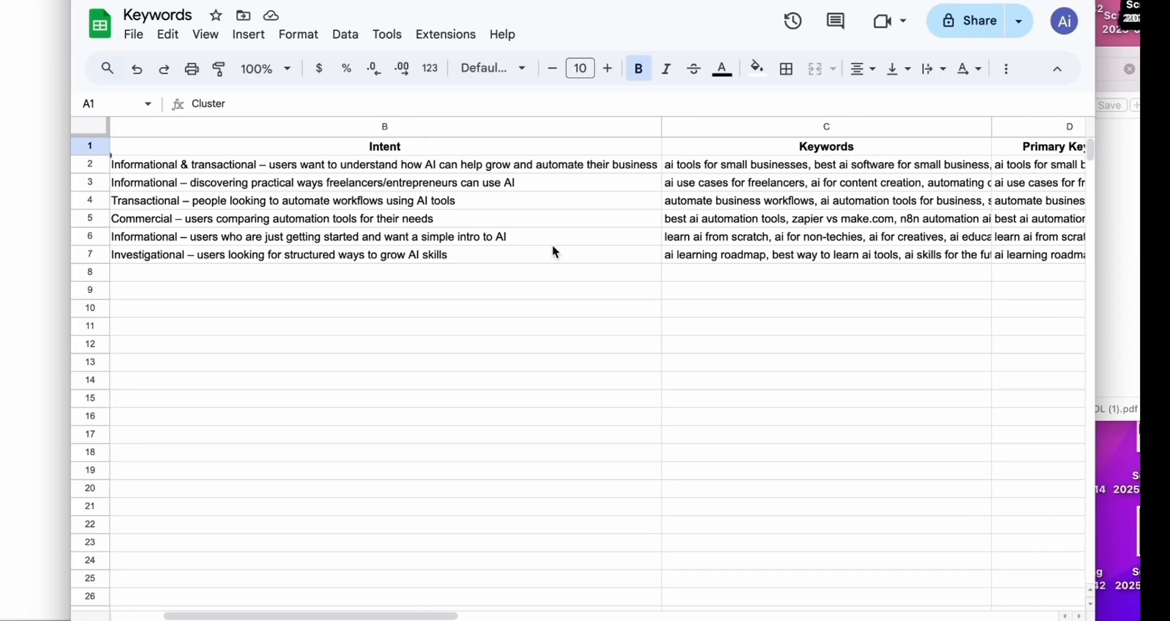
# Review the Keywords spreadsheet's columns, and test the New post info node after unpinning its output data.
pyautogui.hscroll(10, 552, 250)
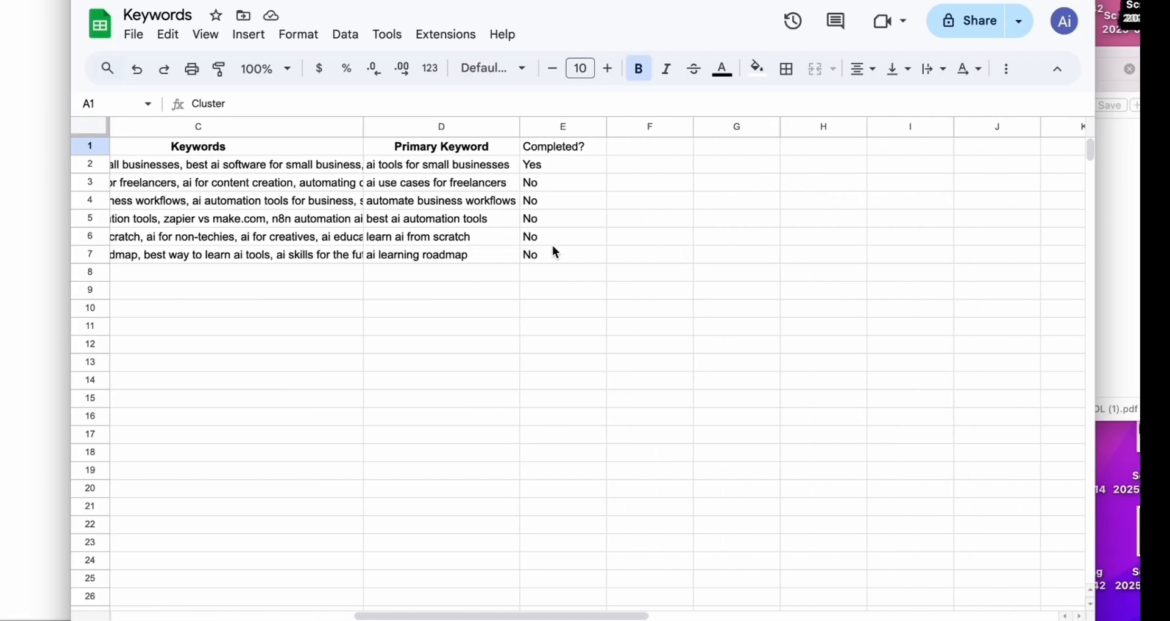
pyautogui.hscroll(-10, 405, 180)
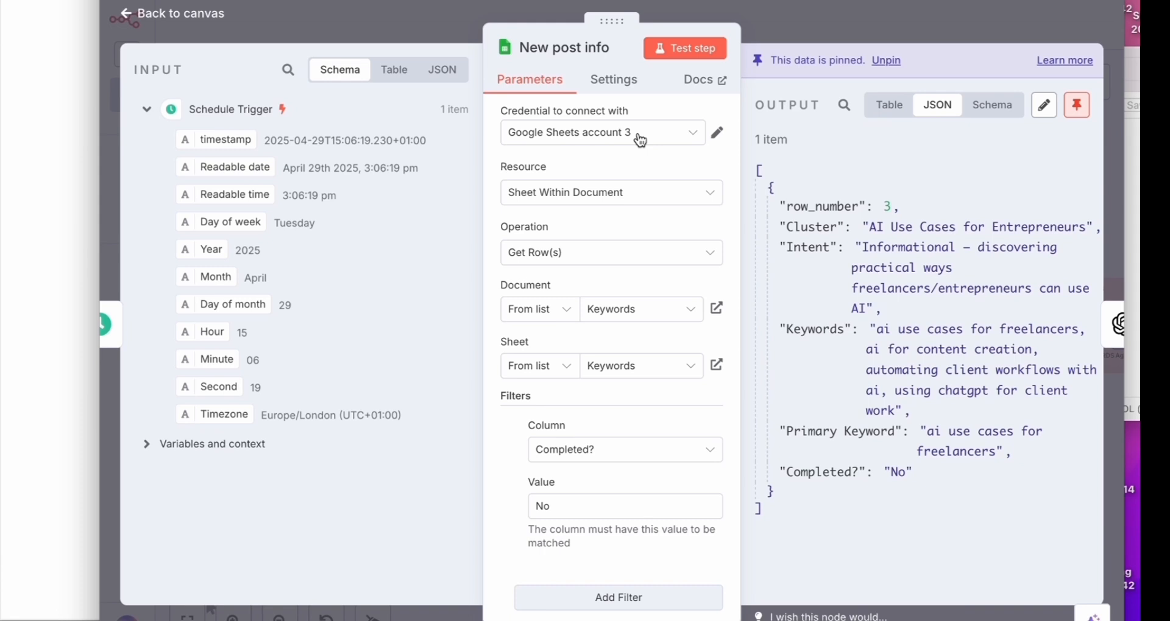
pyautogui.scroll(-4, 548, 426)
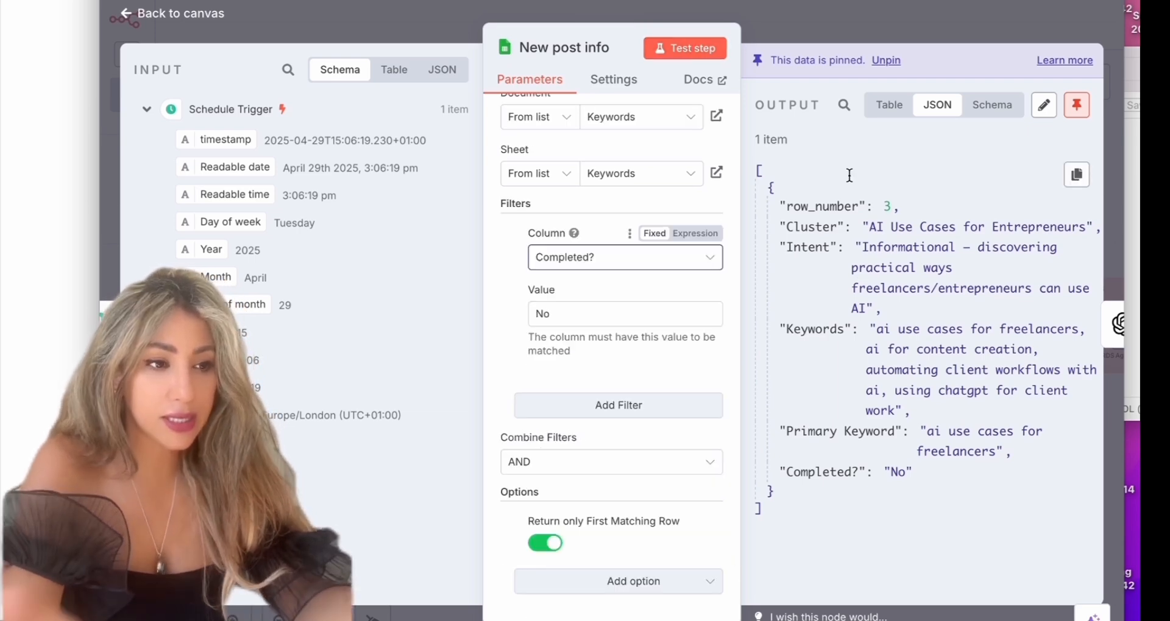
pyautogui.click(708, 48)
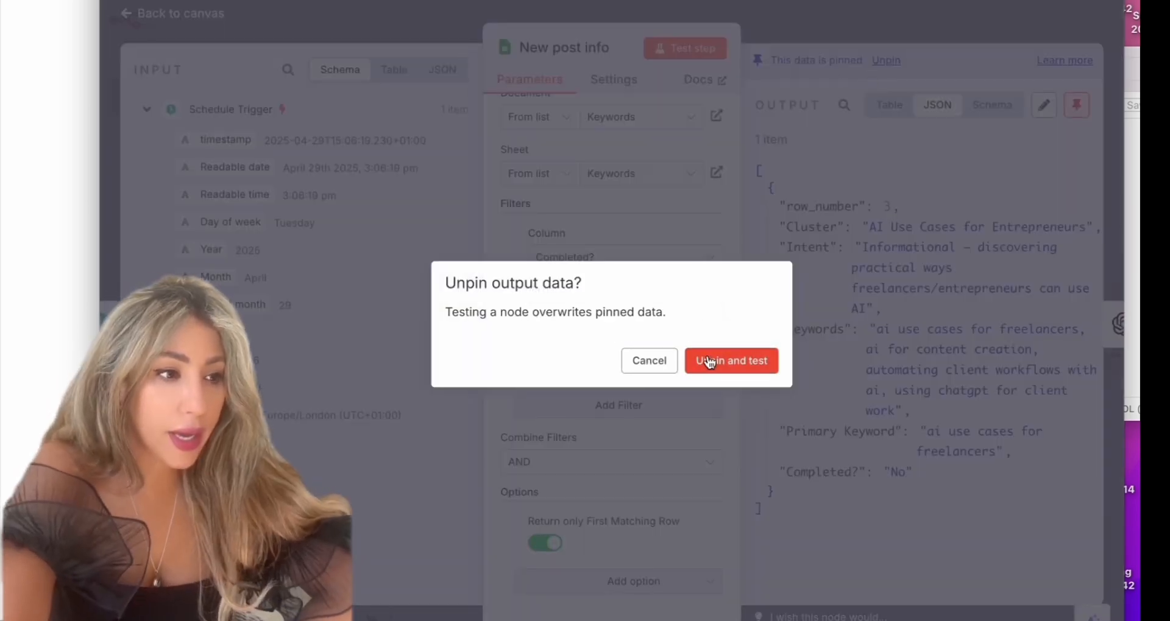
pyautogui.click(709, 360)
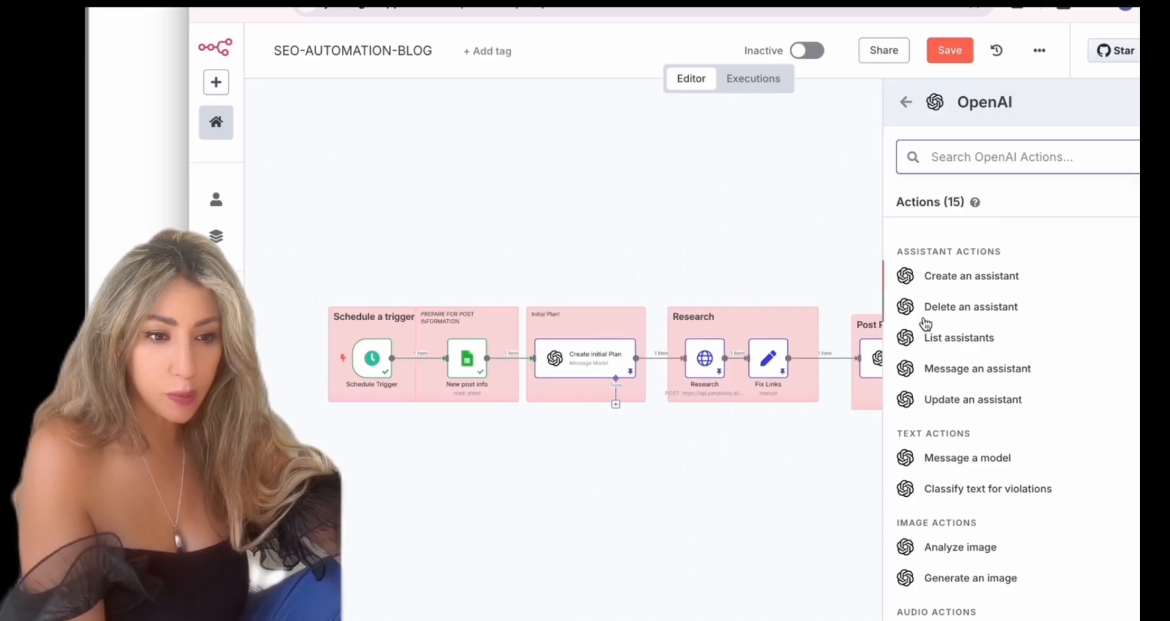
# Add an OpenAI node with the Message a model text action to the workflow.
pyautogui.scroll(-1, 975, 396)
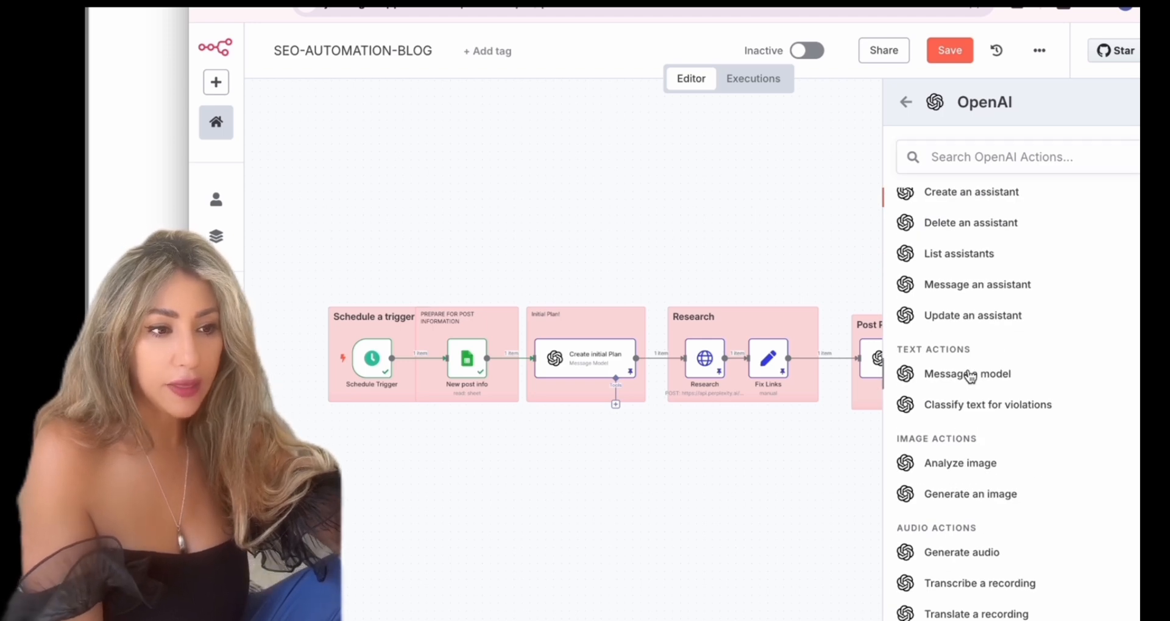
pyautogui.click(967, 371)
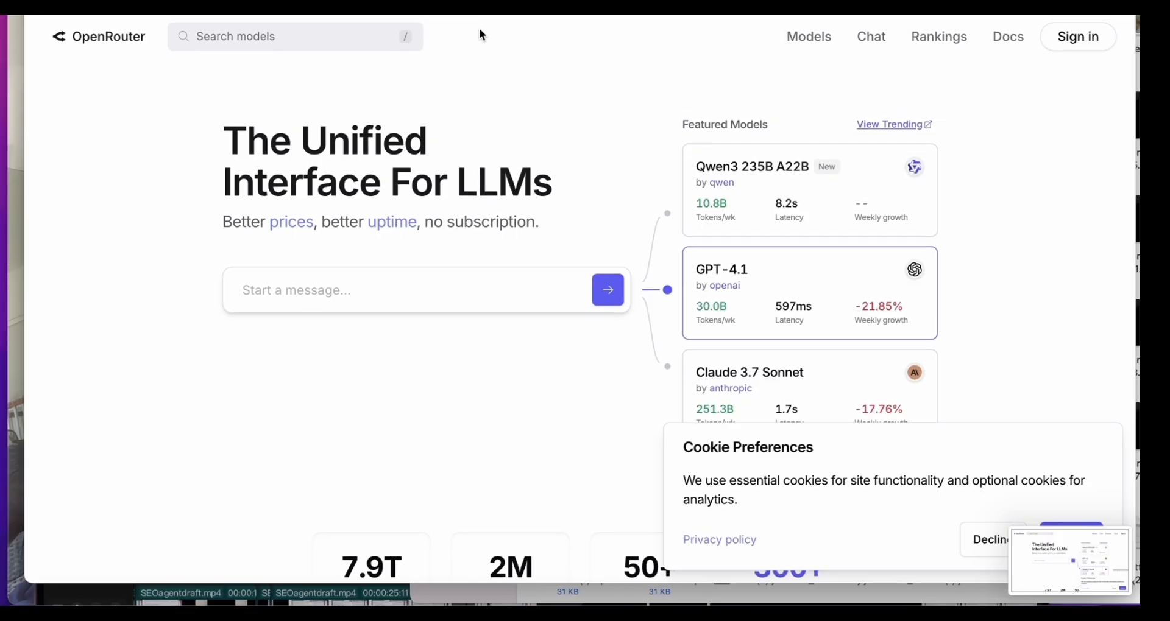
# Switch to the OpenRouter website and sign in with Google.
pyautogui.scroll(-2, 480, 32)
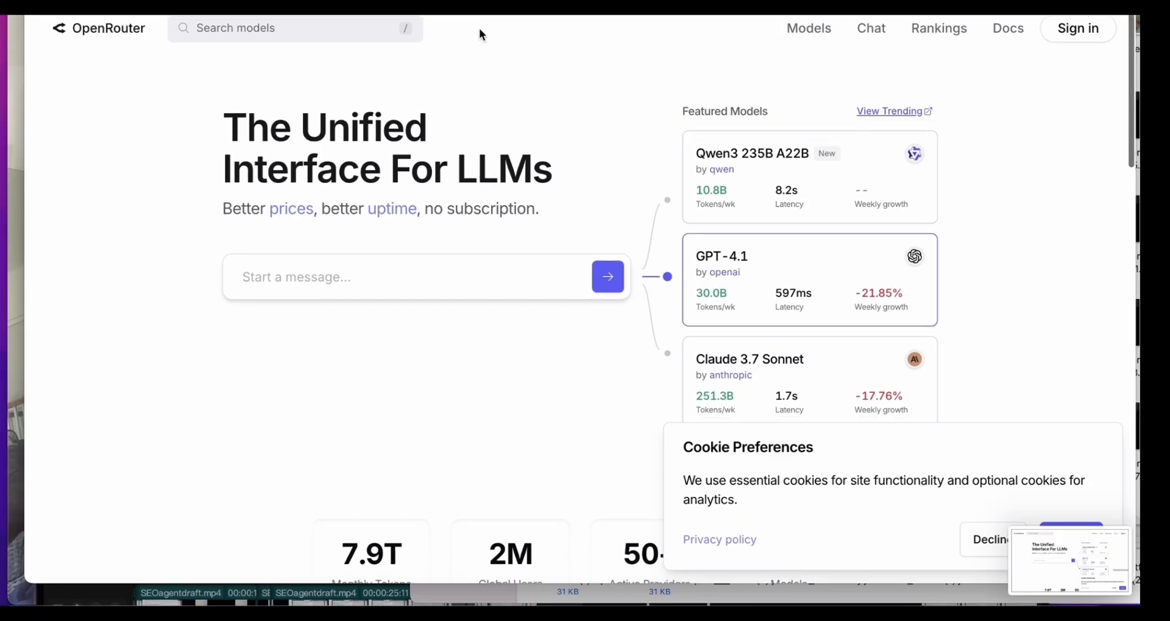
pyautogui.scroll(2, 481, 35)
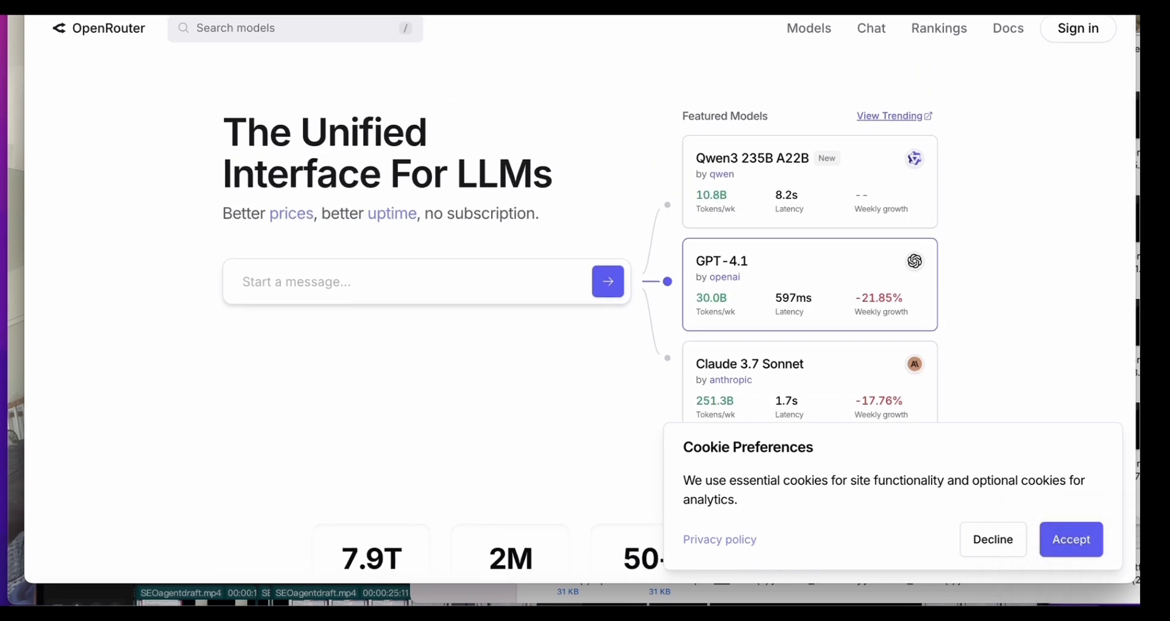
pyautogui.click(1078, 32)
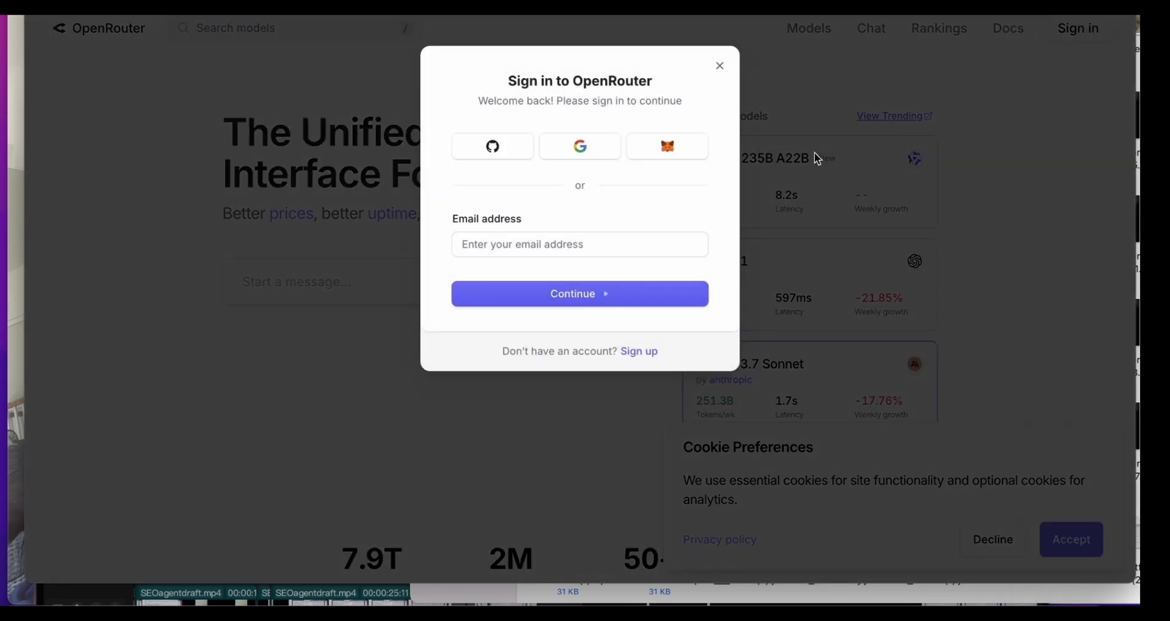
pyautogui.click(575, 148)
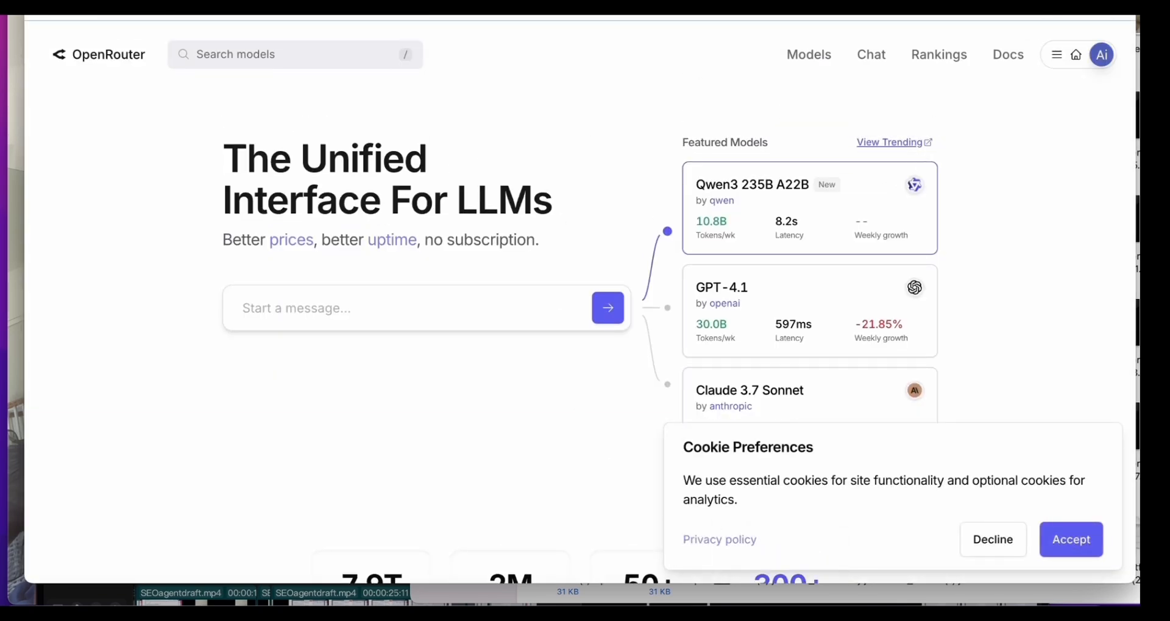
# Look over the feature overview on OpenRouter's home page.
pyautogui.scroll(-3, 1060, 279)
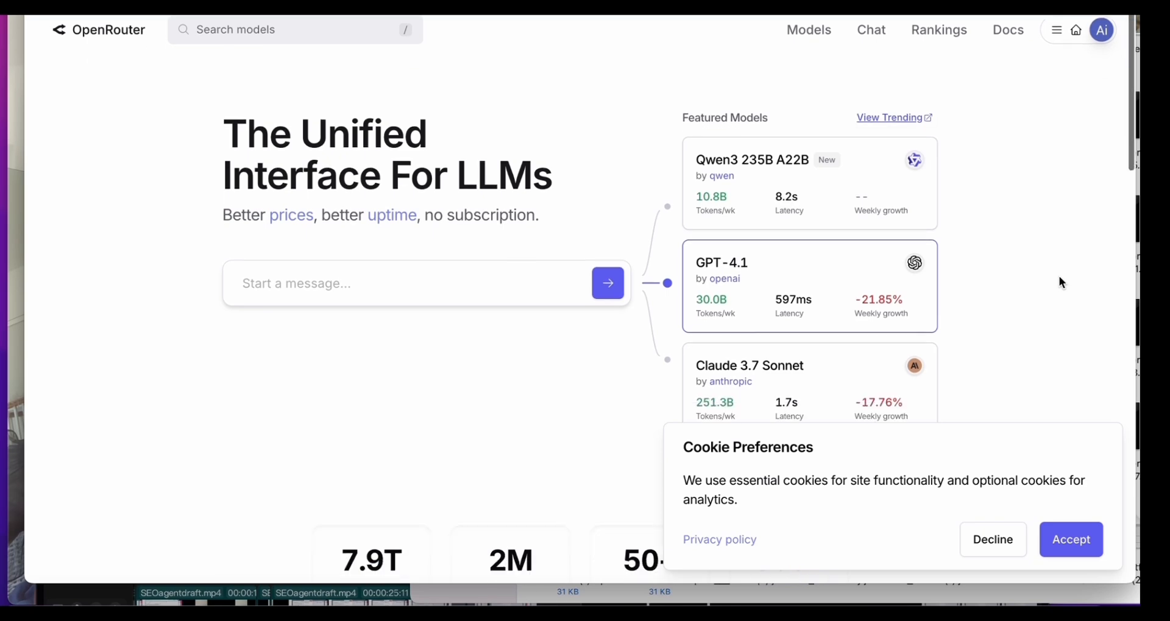
pyautogui.scroll(-10, 1060, 281)
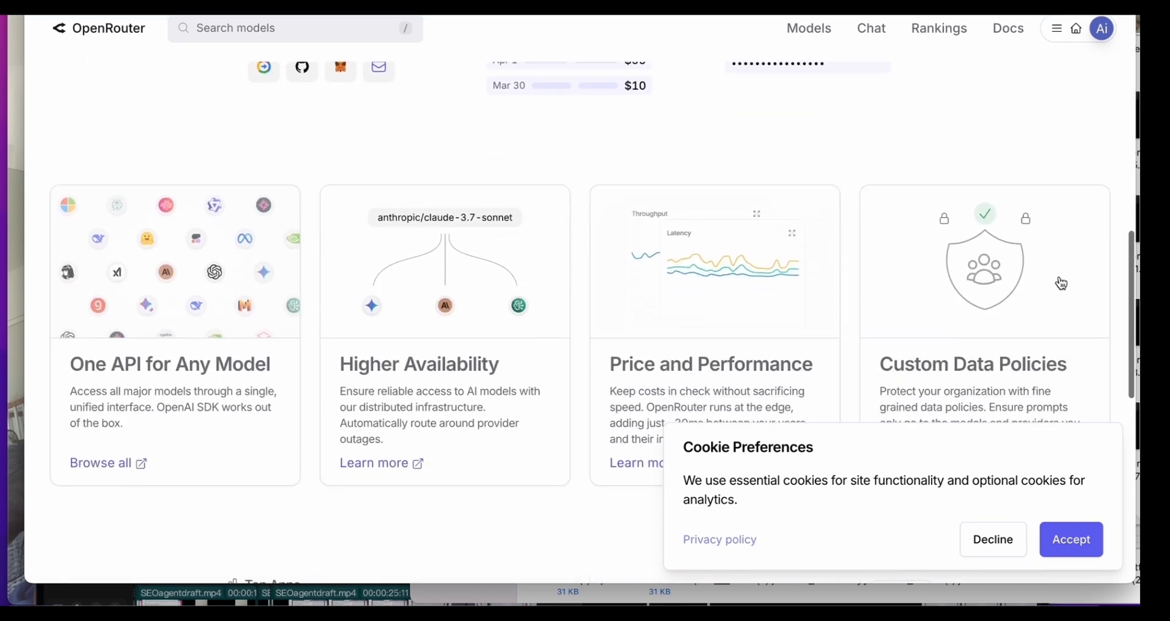
pyautogui.scroll(4, 1060, 283)
pyautogui.scroll(10, 1060, 282)
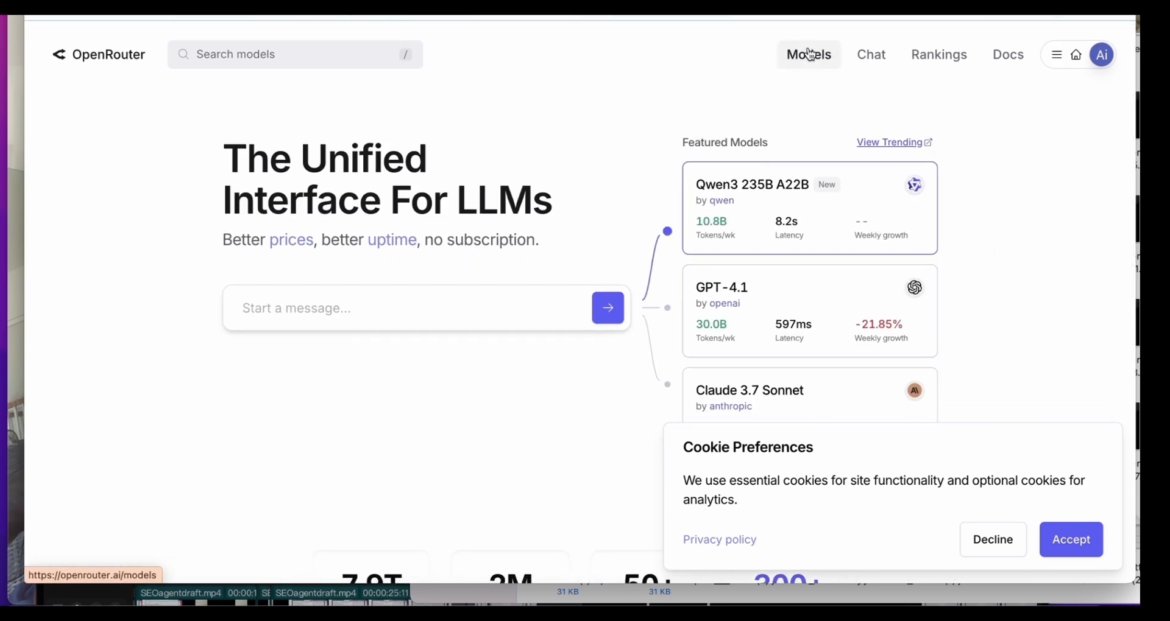
# Browse the OpenRouter model catalogue for available models and their token pricing, declining the optional cookies.
pyautogui.click(810, 61)
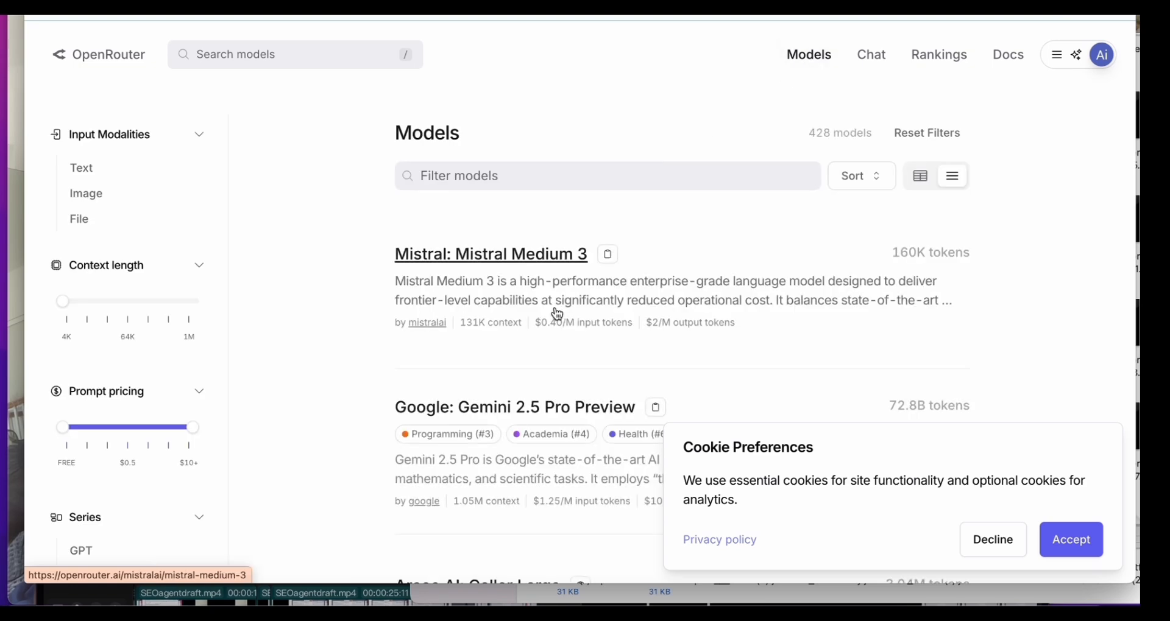
pyautogui.scroll(-2, 557, 313)
pyautogui.scroll(-10, 557, 314)
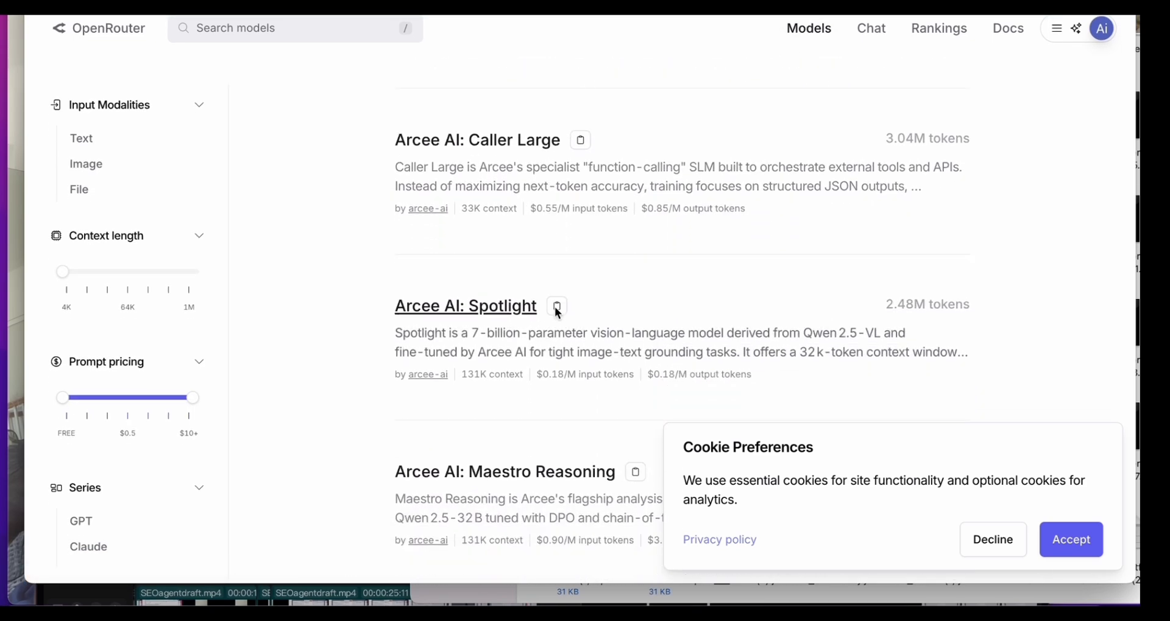
pyautogui.scroll(-10, 555, 308)
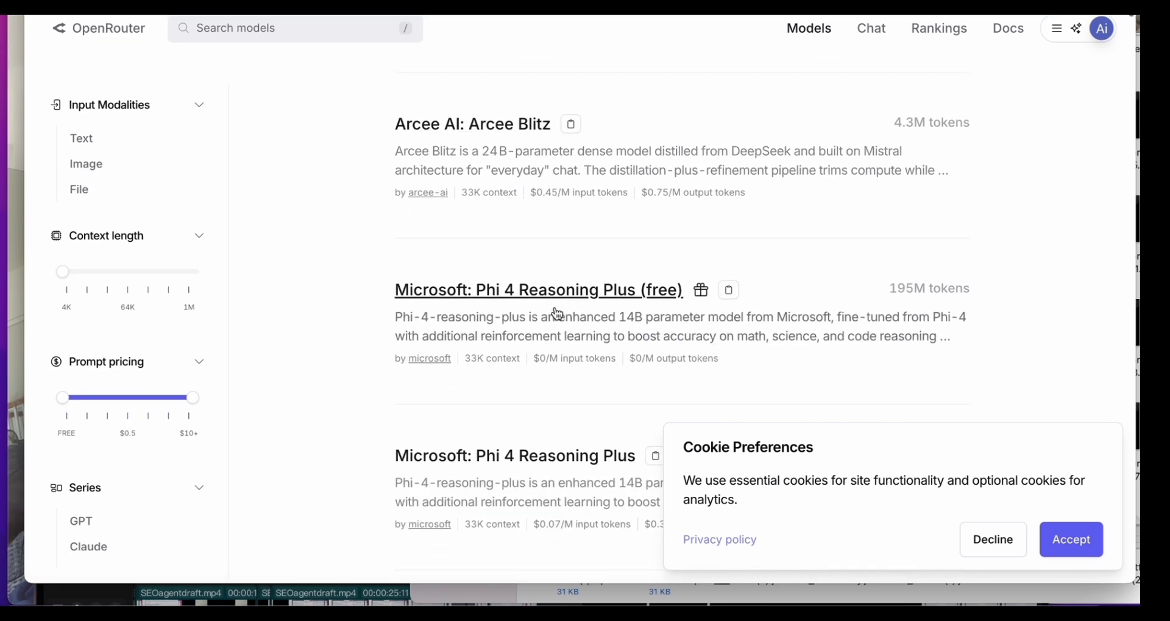
pyautogui.scroll(6, 557, 312)
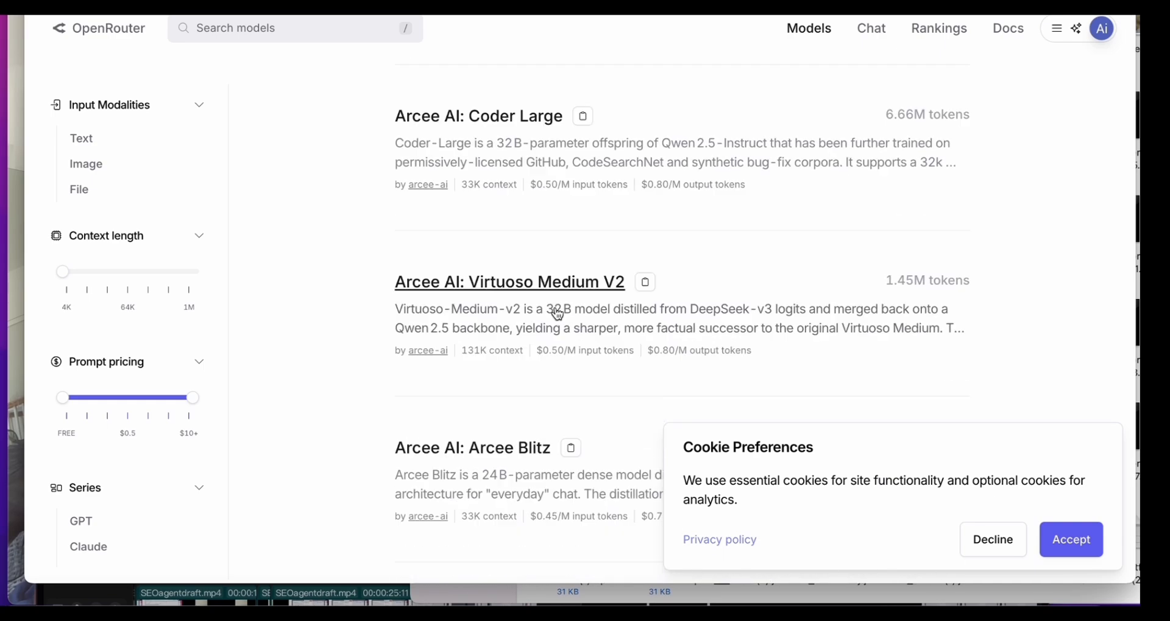
pyautogui.click(977, 551)
pyautogui.scroll(-10, 653, 403)
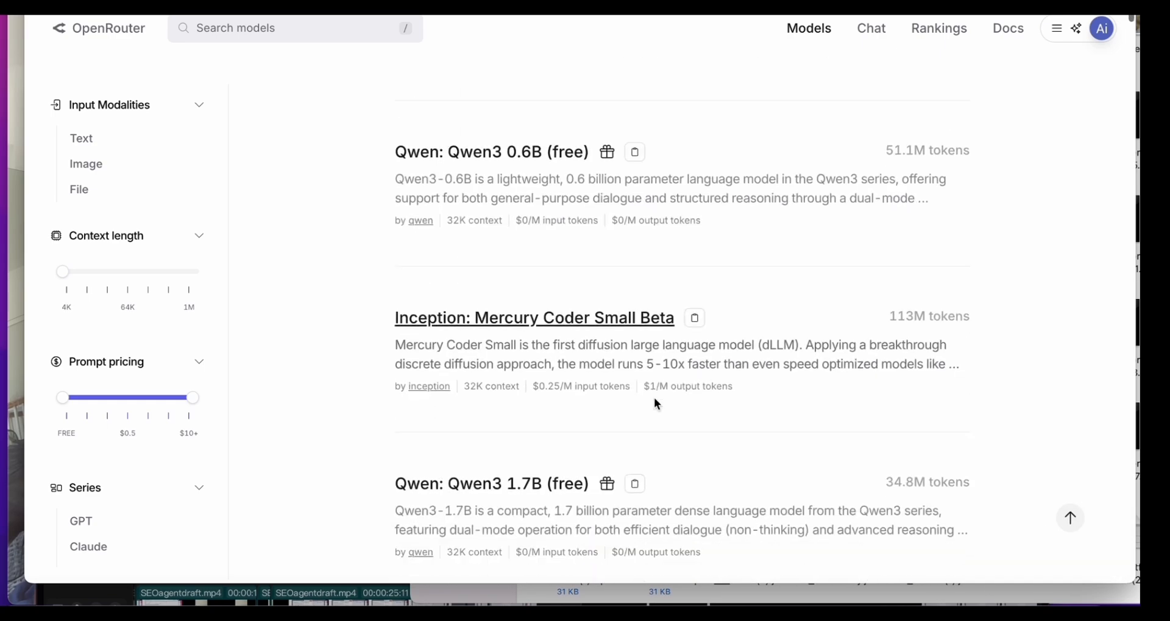
pyautogui.scroll(-10, 655, 402)
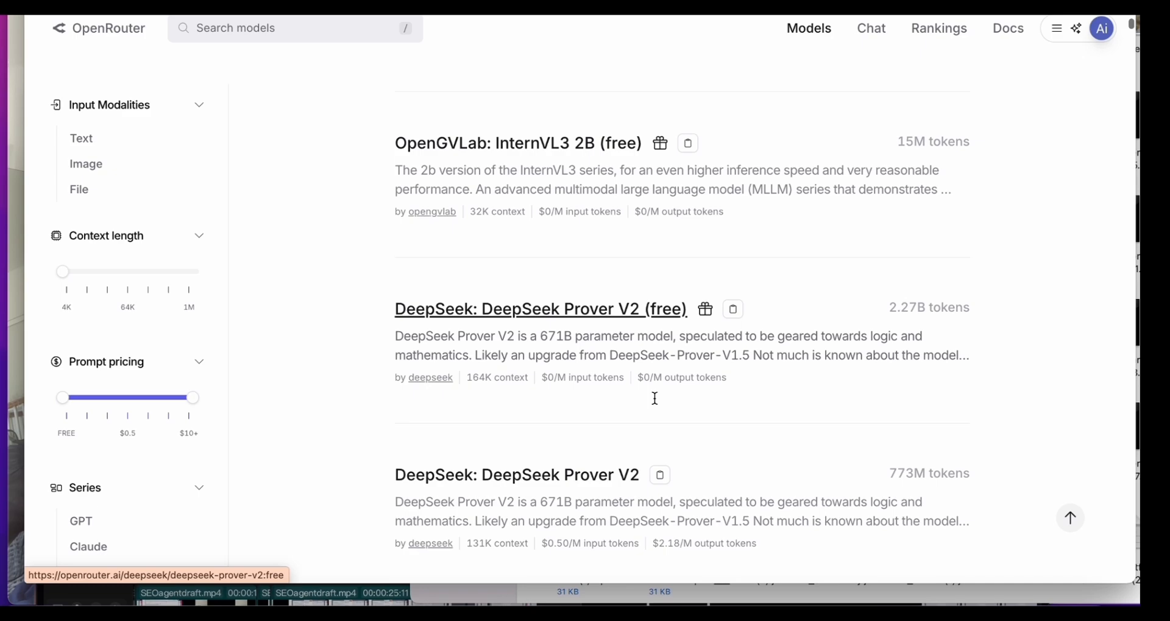
pyautogui.scroll(15, 655, 399)
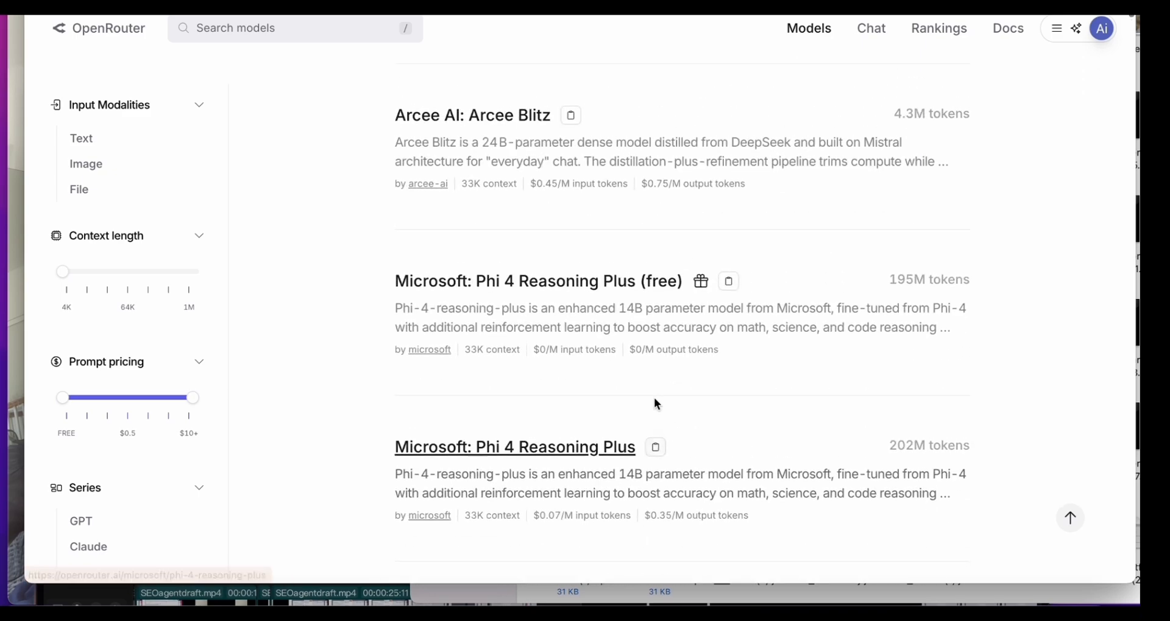
pyautogui.scroll(10, 653, 398)
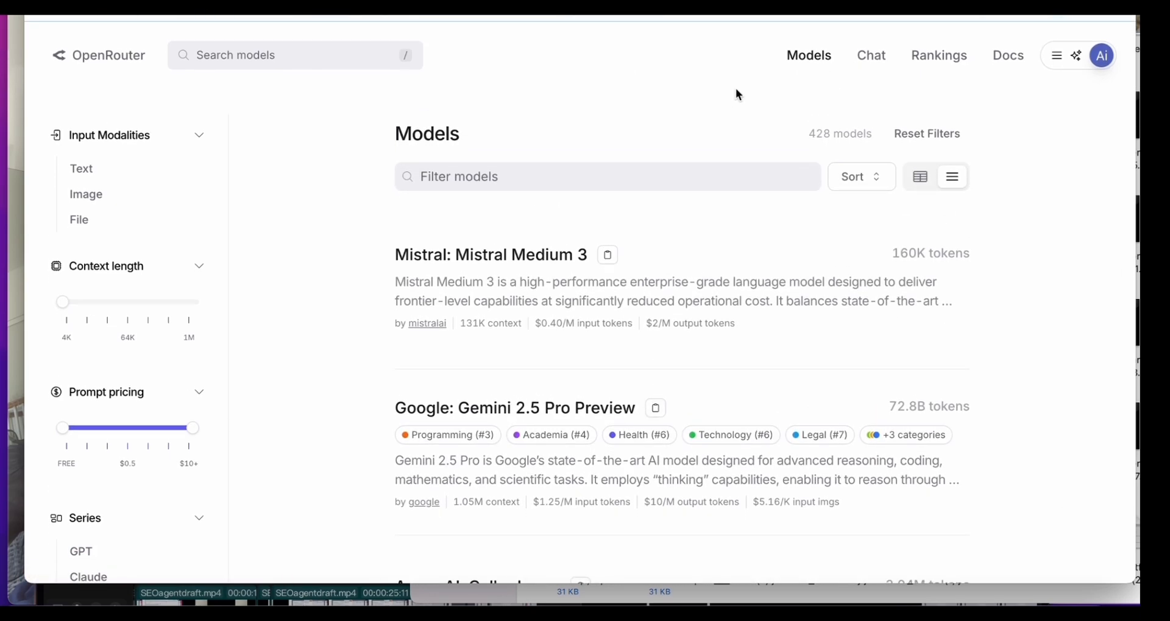
# View the OpenRouter chat page and examine the LLM Rankings usage chart and leaderboard.
pyautogui.click(873, 64)
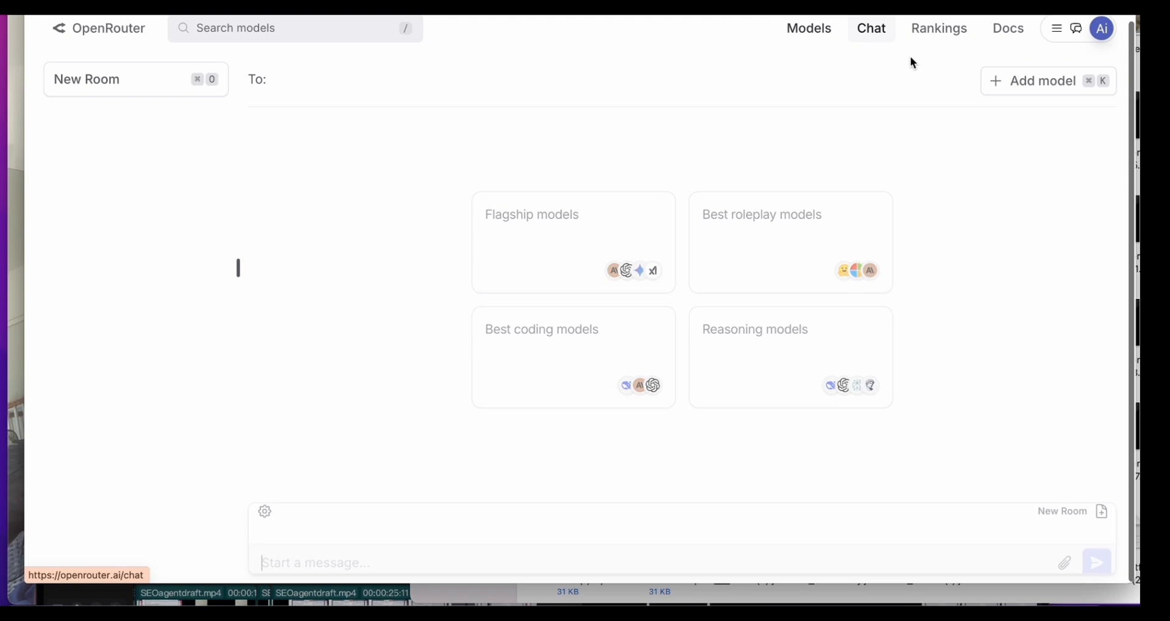
pyautogui.click(941, 34)
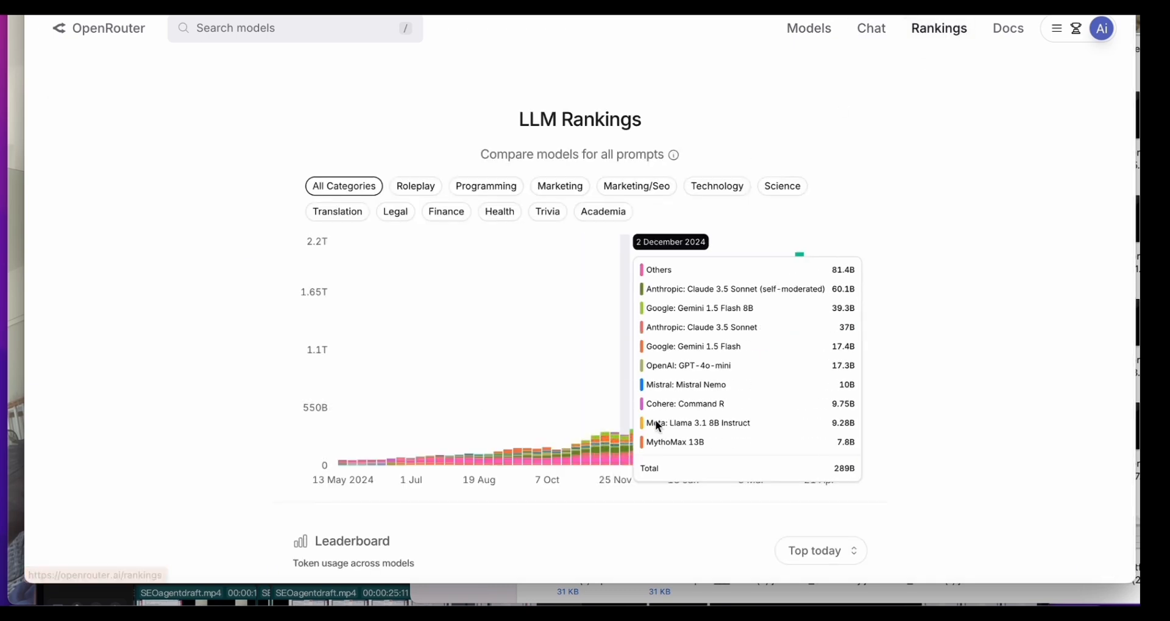
pyautogui.scroll(-1, 669, 424)
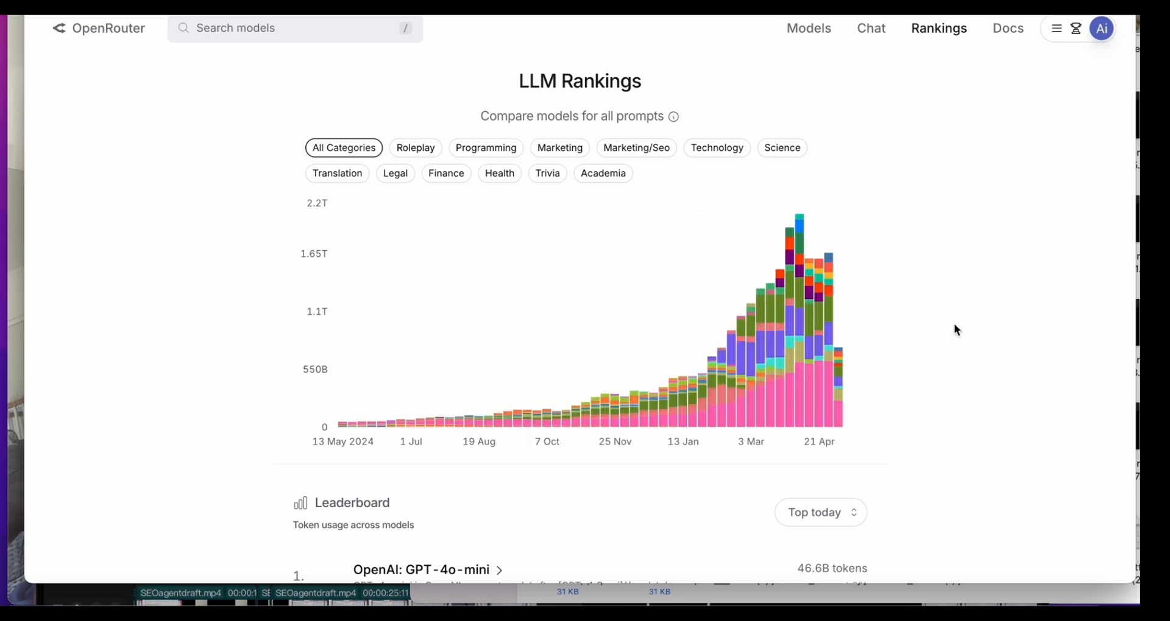
pyautogui.scroll(-6, 954, 326)
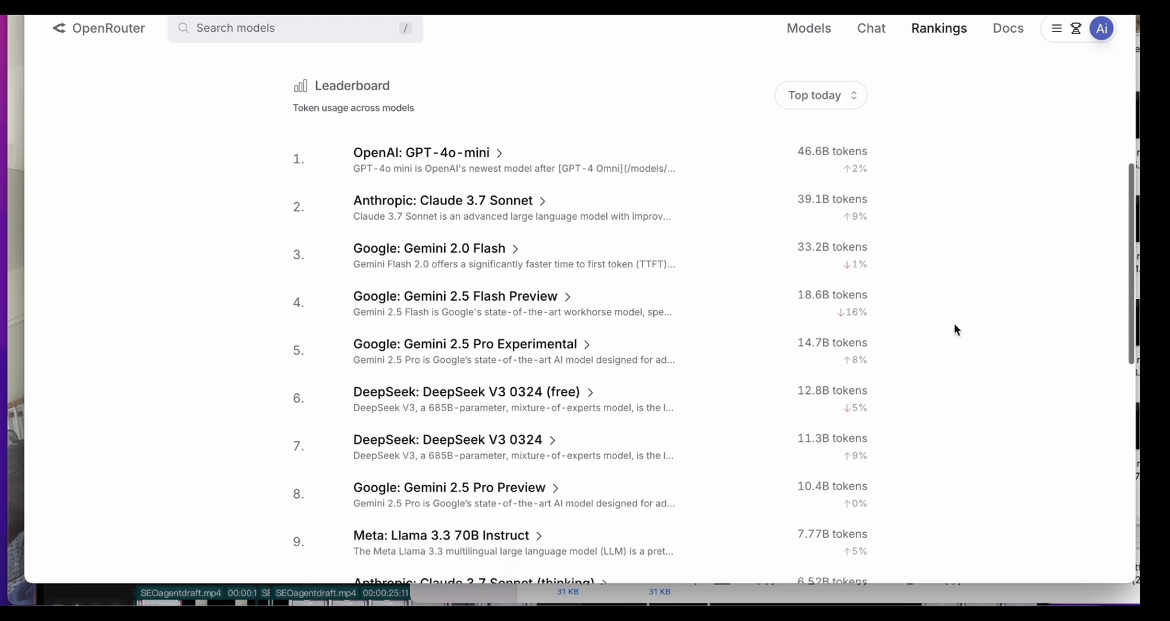
pyautogui.scroll(8, 954, 331)
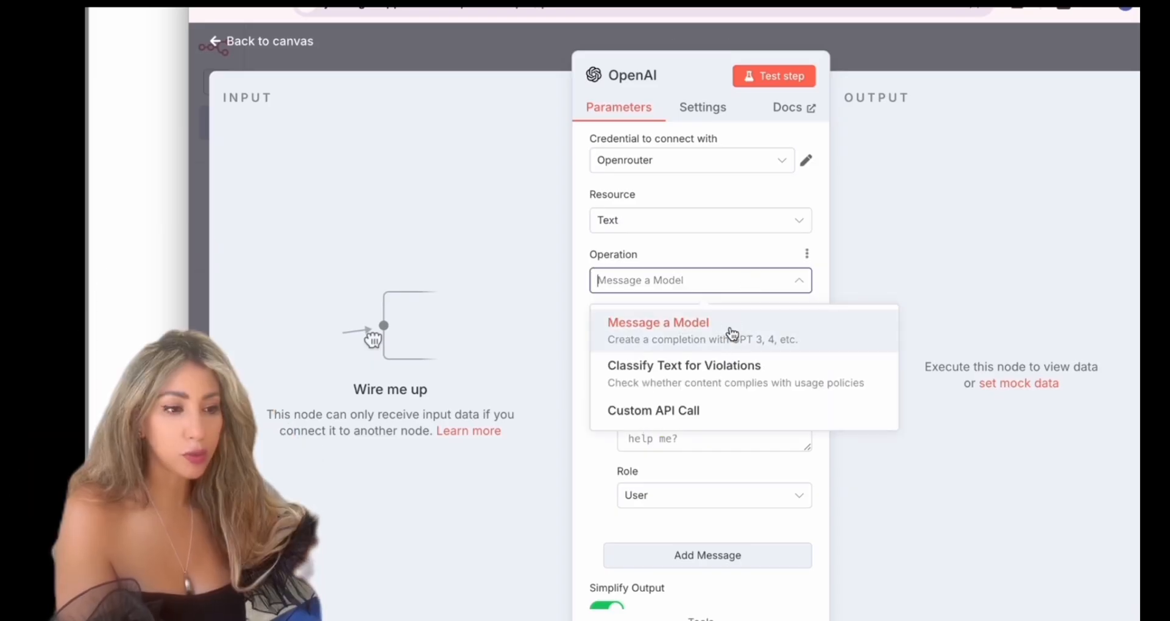
# Set the OpenAI node's operation to Message a Model in n8n and search its model list for "openai".
pyautogui.click(732, 334)
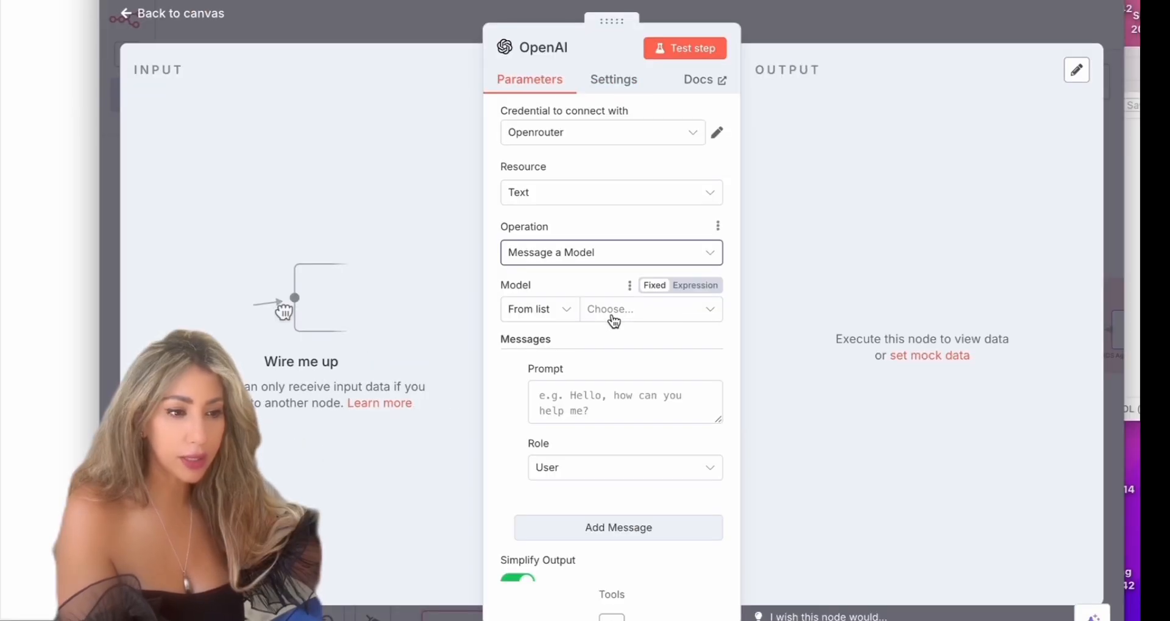
pyautogui.click(702, 345)
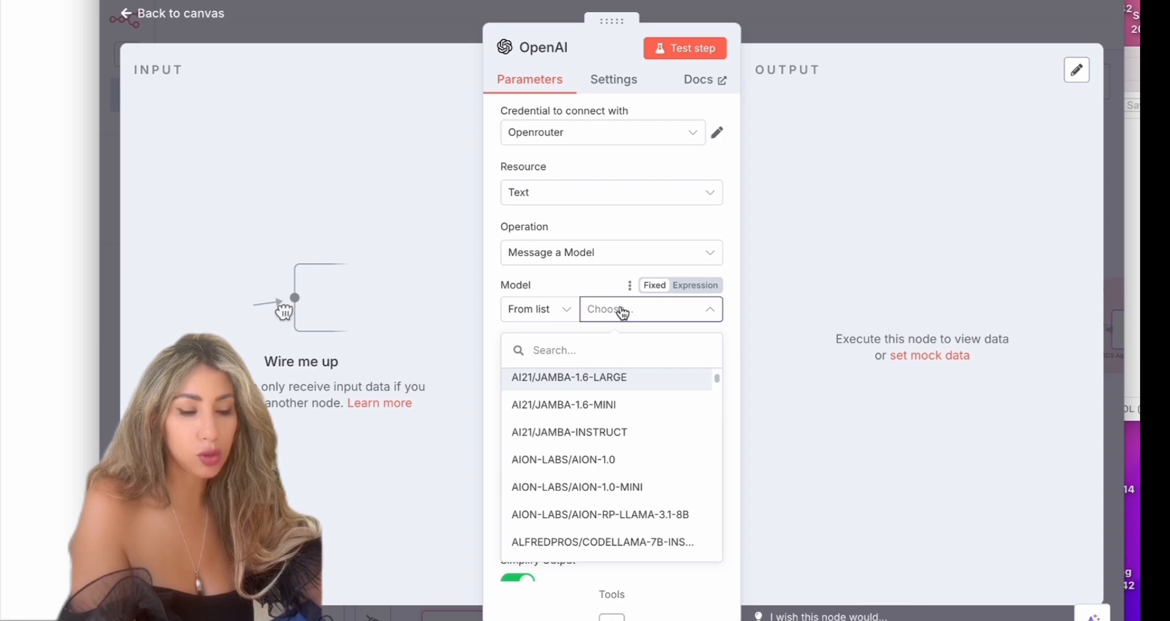
pyautogui.write('openai')
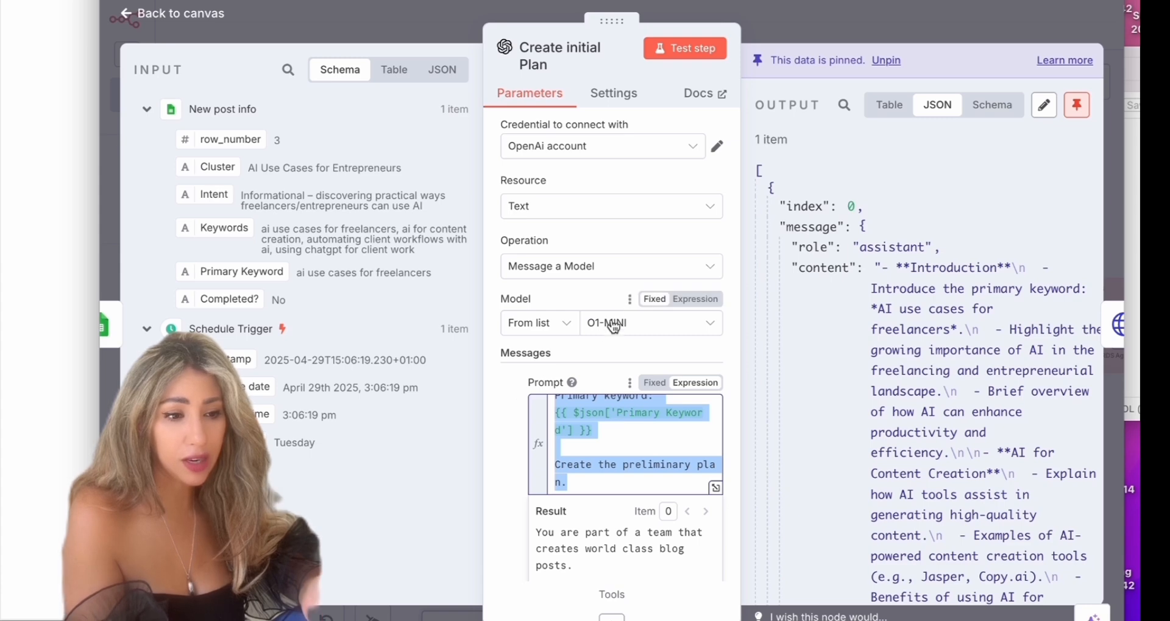
# Examine the Create initial Plan node's model and output settings and read through its prompt.
pyautogui.scroll(-5, 622, 457)
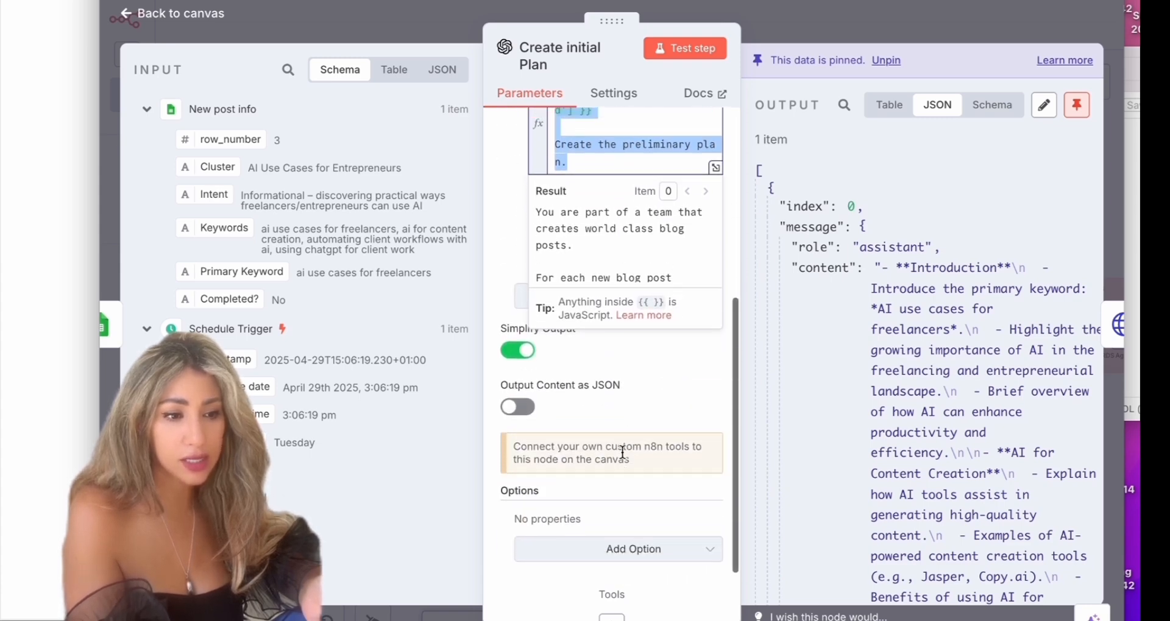
pyautogui.scroll(3, 620, 448)
pyautogui.scroll(5, 607, 335)
pyautogui.scroll(3, 607, 334)
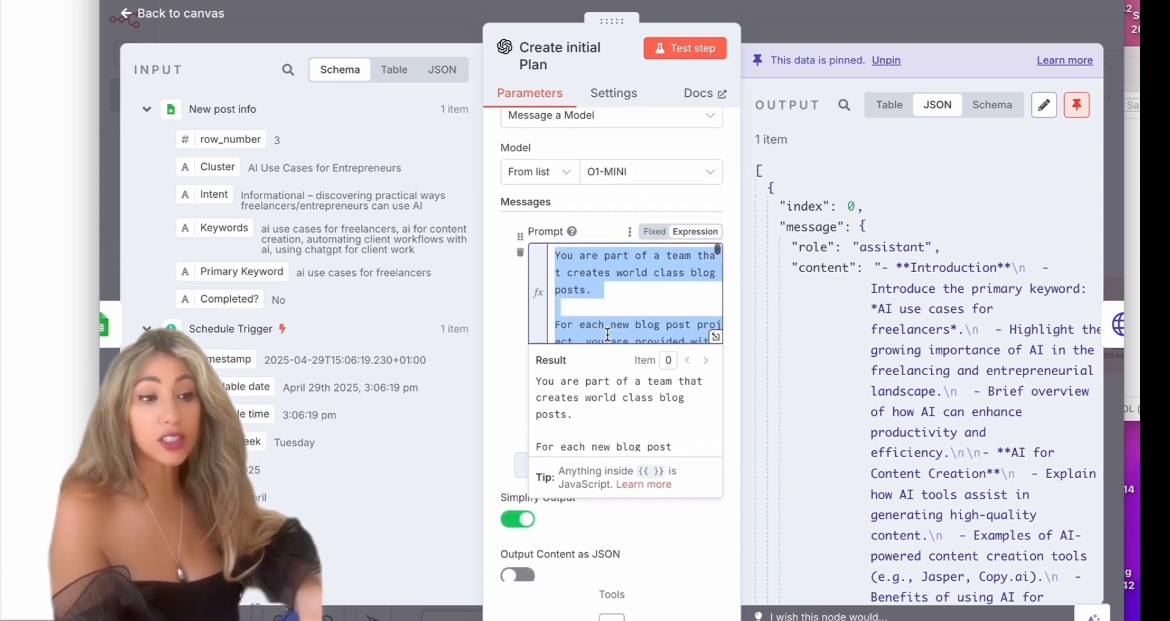
pyautogui.scroll(3, 607, 335)
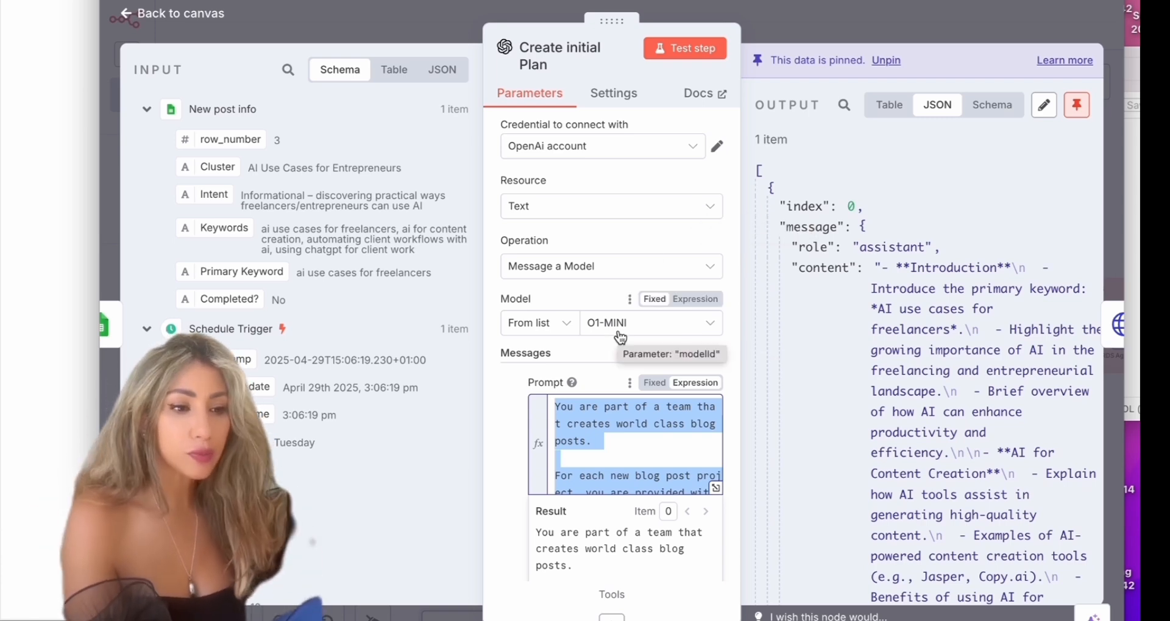
pyautogui.scroll(-2, 620, 337)
pyautogui.click(594, 345)
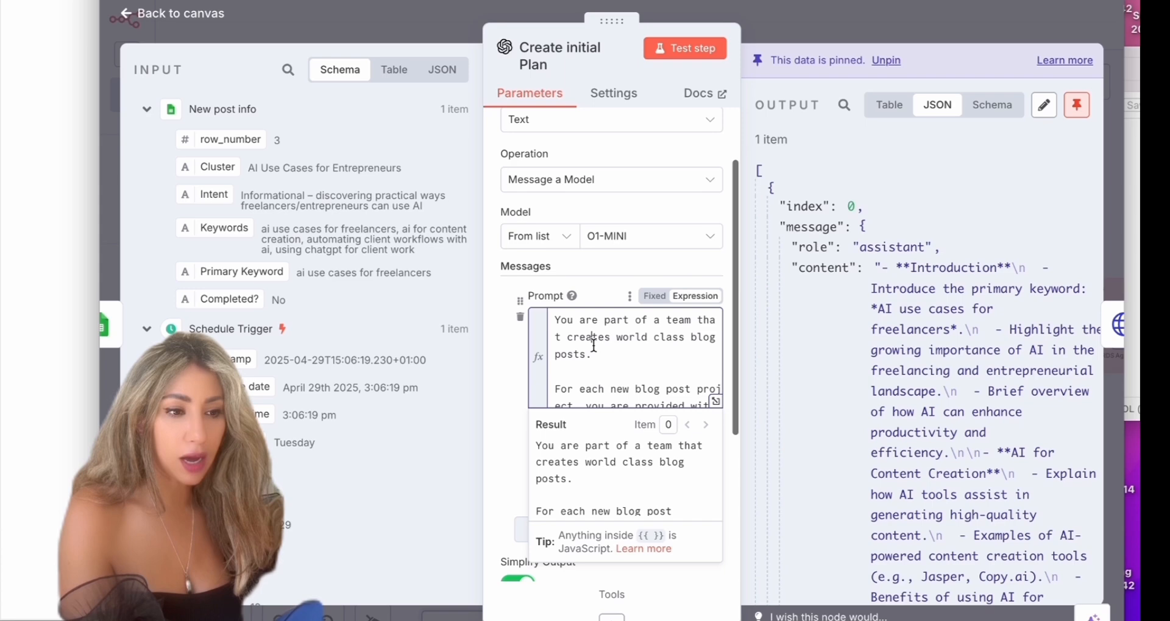
pyautogui.scroll(-1, 593, 345)
pyautogui.scroll(-10, 594, 345)
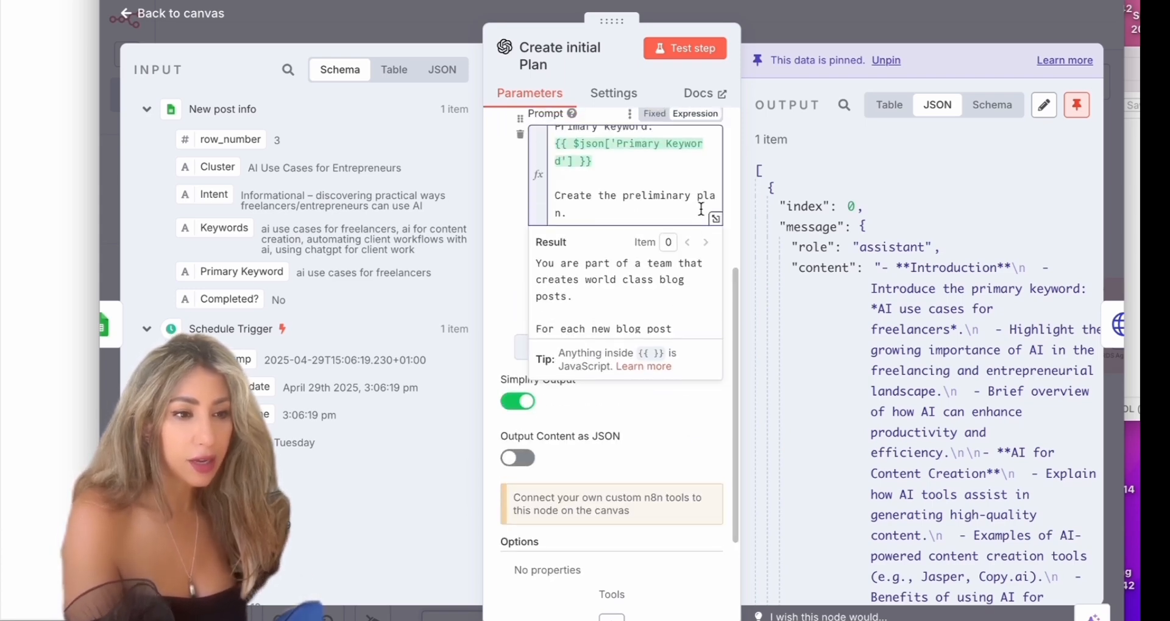
pyautogui.scroll(5, 684, 177)
pyautogui.scroll(-1, 684, 177)
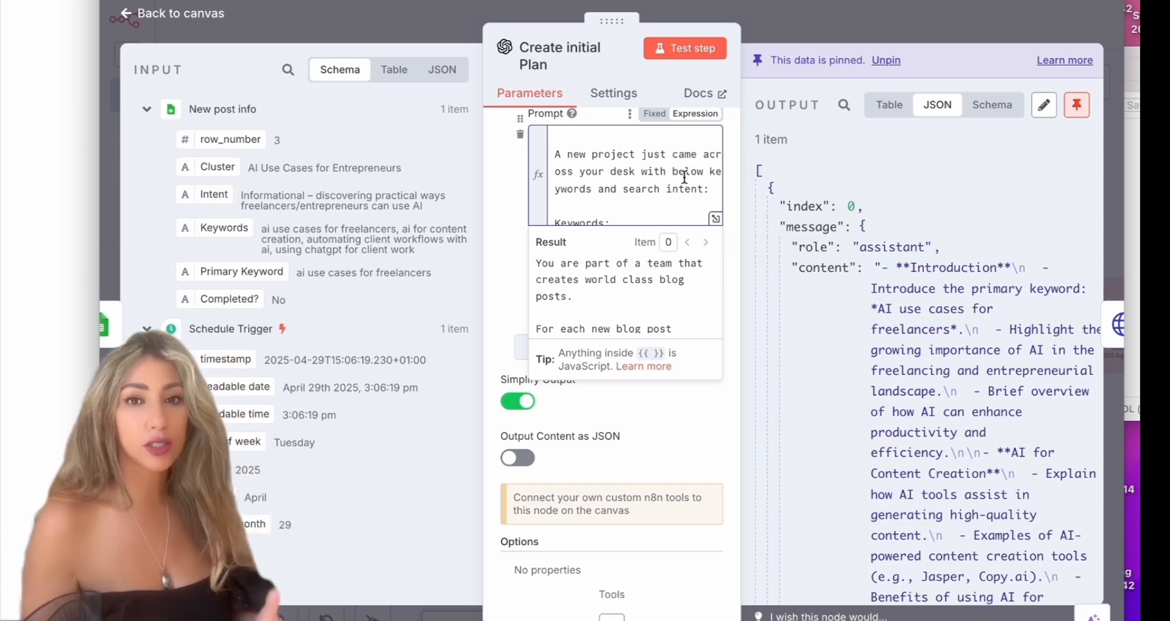
pyautogui.scroll(1, 684, 176)
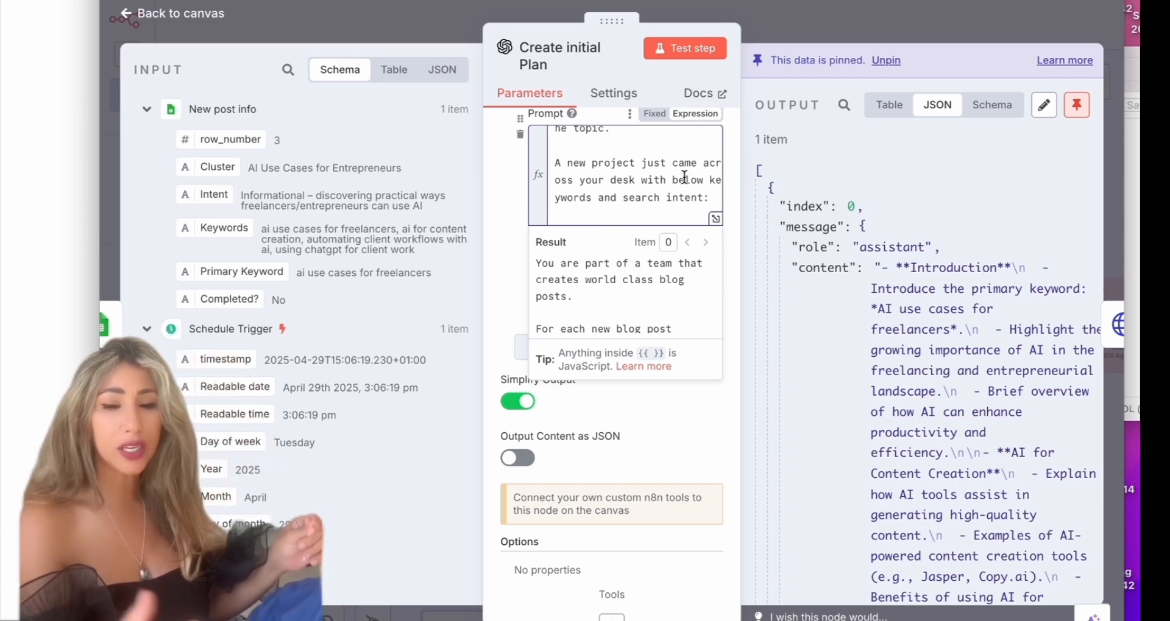
pyautogui.scroll(-1, 684, 177)
pyautogui.scroll(-2, 684, 177)
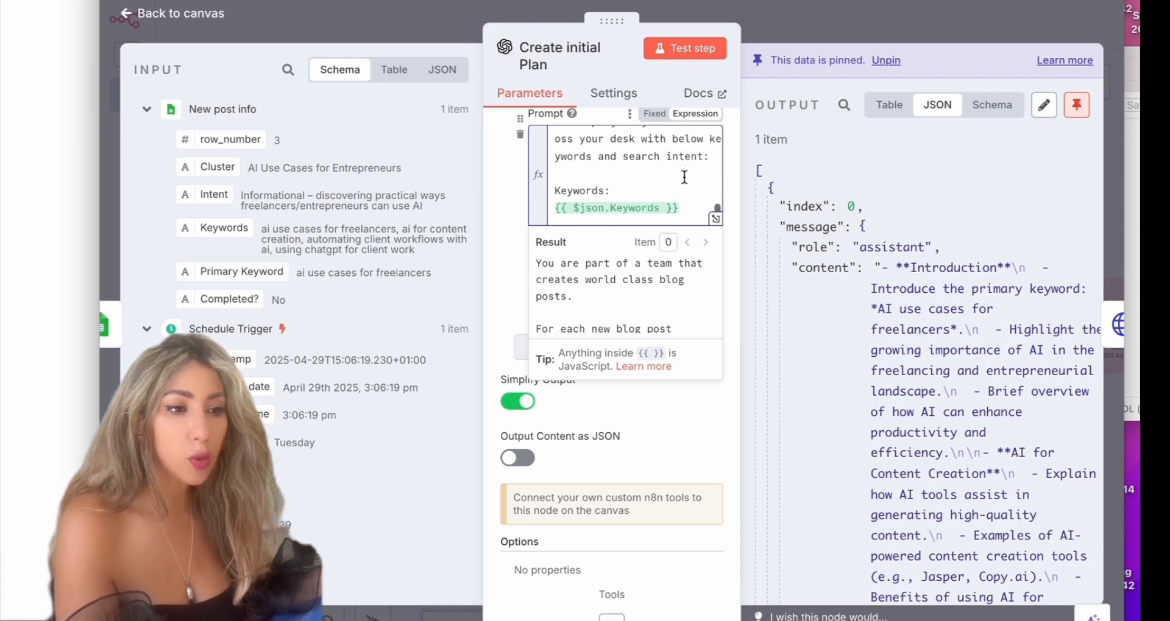
# Map the Keywords and Intent fields from New post info into the prompt beneath the "Keywords:" and "Search intent:" labels.
pyautogui.scroll(-2, 619, 182)
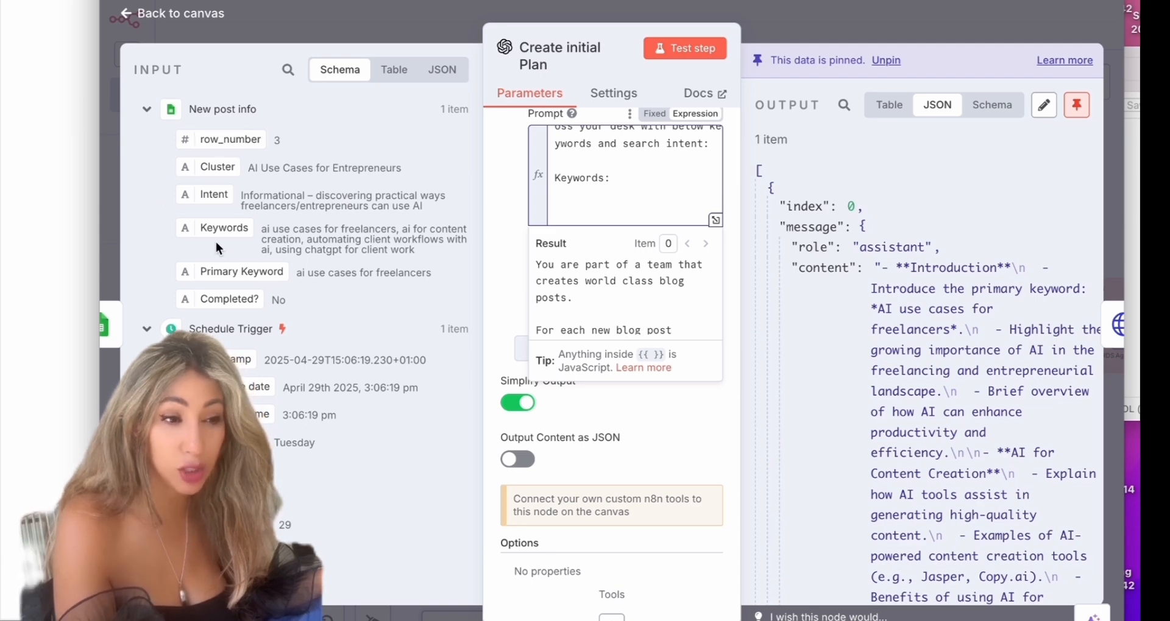
pyautogui.moveTo(219, 231); pyautogui.dragTo(570, 178)
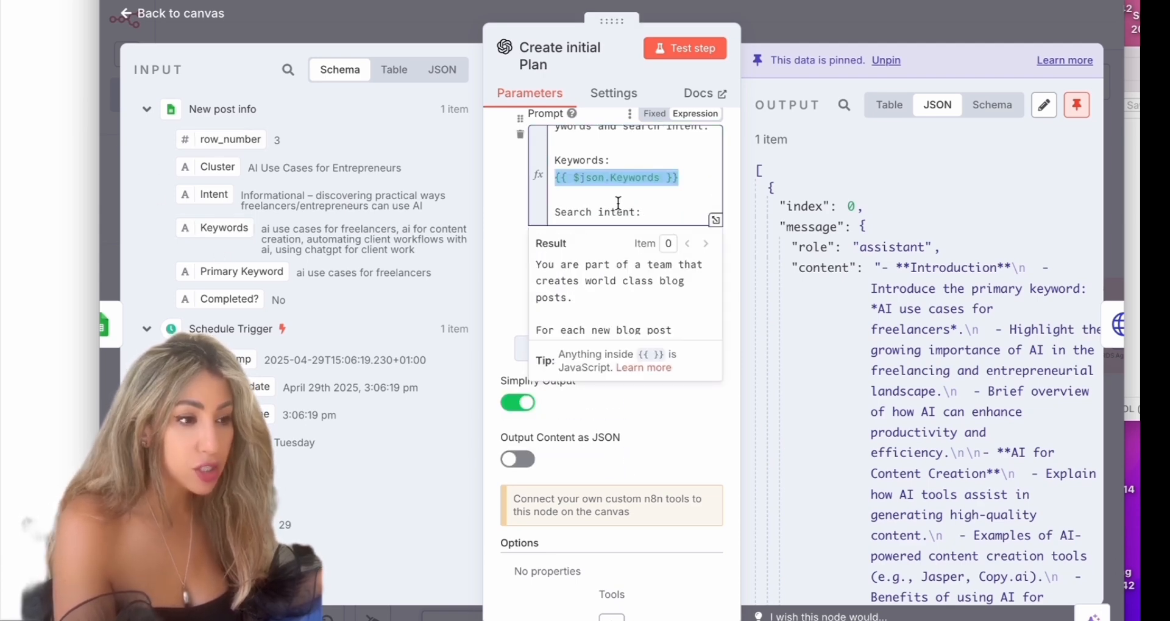
pyautogui.click(621, 200)
pyautogui.scroll(-2, 622, 200)
pyautogui.click(598, 180)
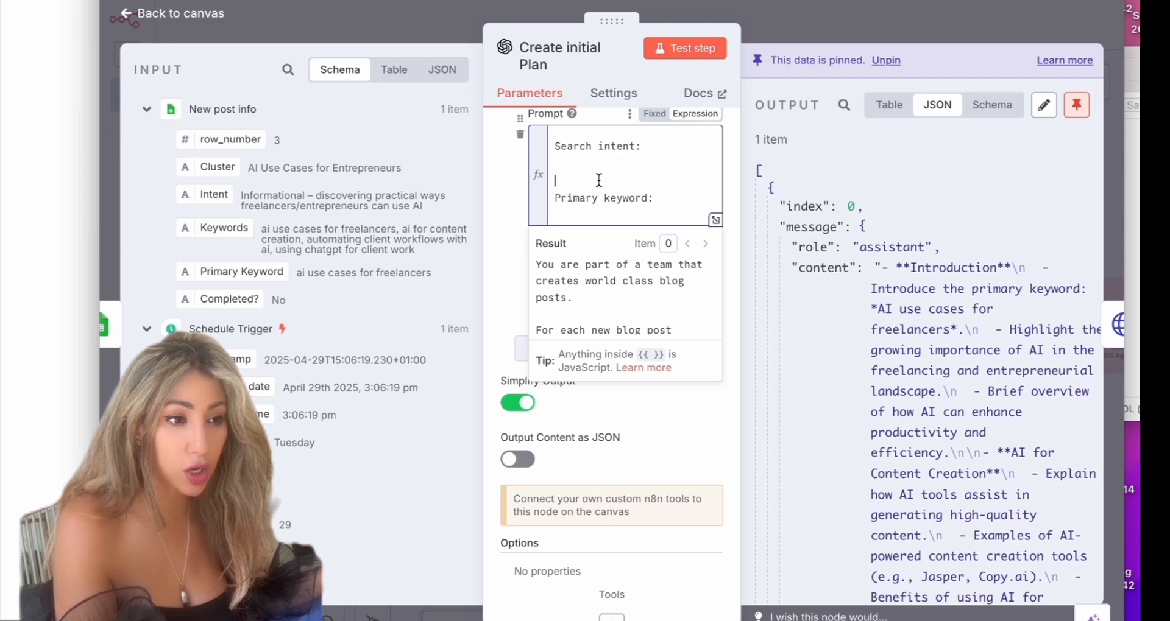
pyautogui.moveTo(226, 194); pyautogui.dragTo(602, 181)
pyautogui.click(668, 194)
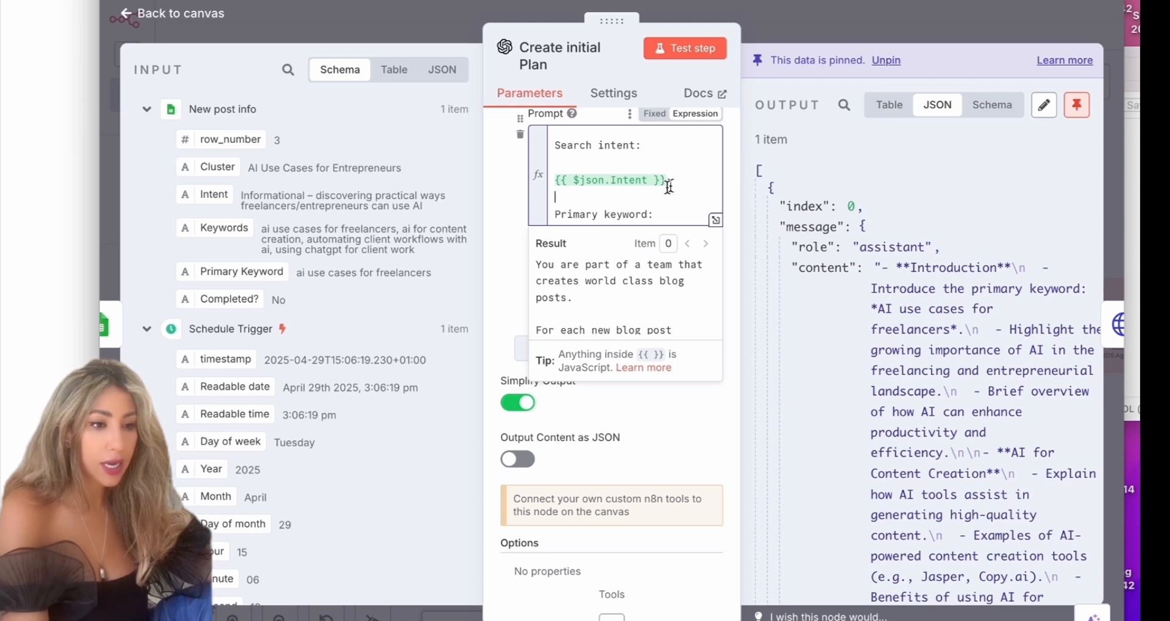
pyautogui.moveTo(347, 269); pyautogui.dragTo(605, 216)
pyautogui.scroll(-1, 605, 218)
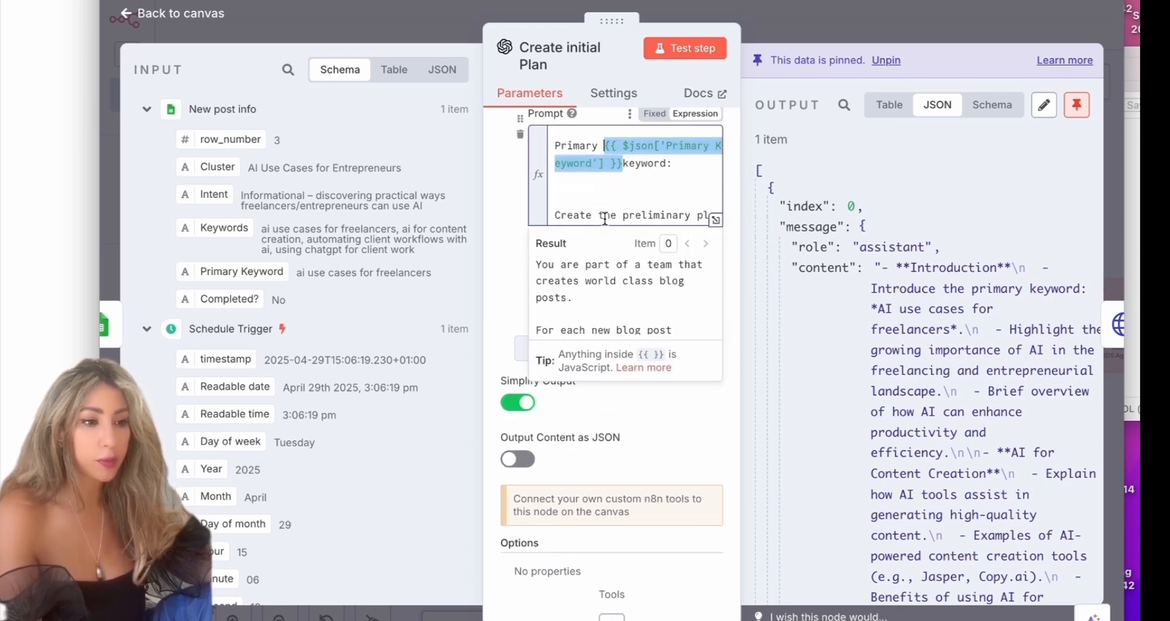
pyautogui.press('BackSpace')
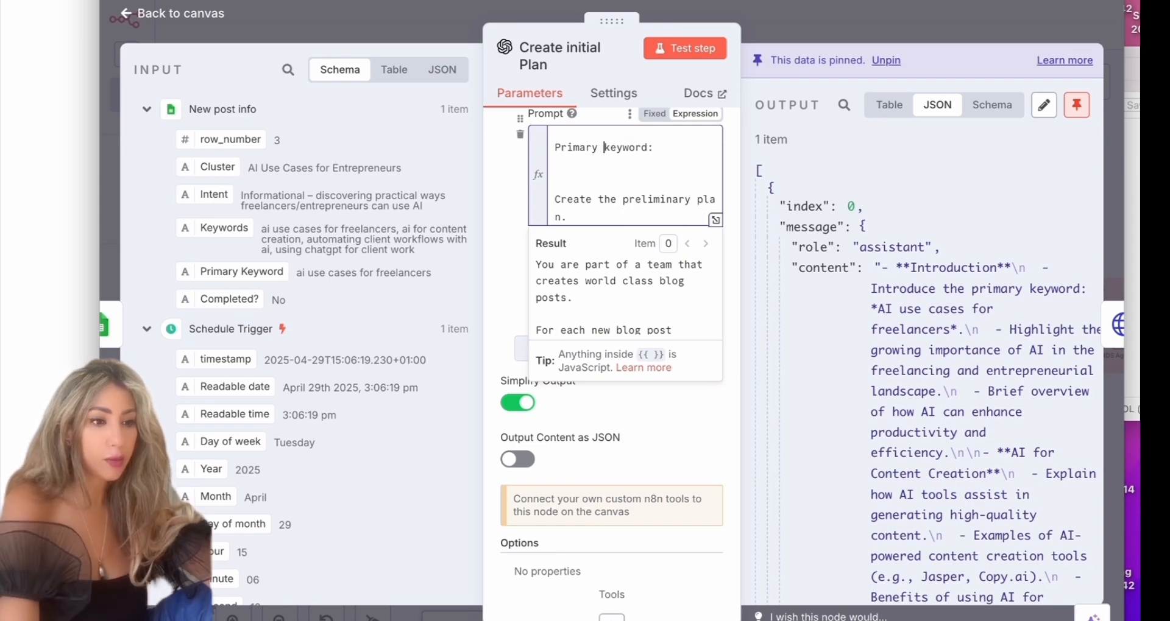
# Map the Primary Keyword field beneath the prompt's "Primary keyword:" label and test the node, unpinning its output data.
pyautogui.moveTo(241, 271); pyautogui.dragTo(619, 214)
pyautogui.click(695, 49)
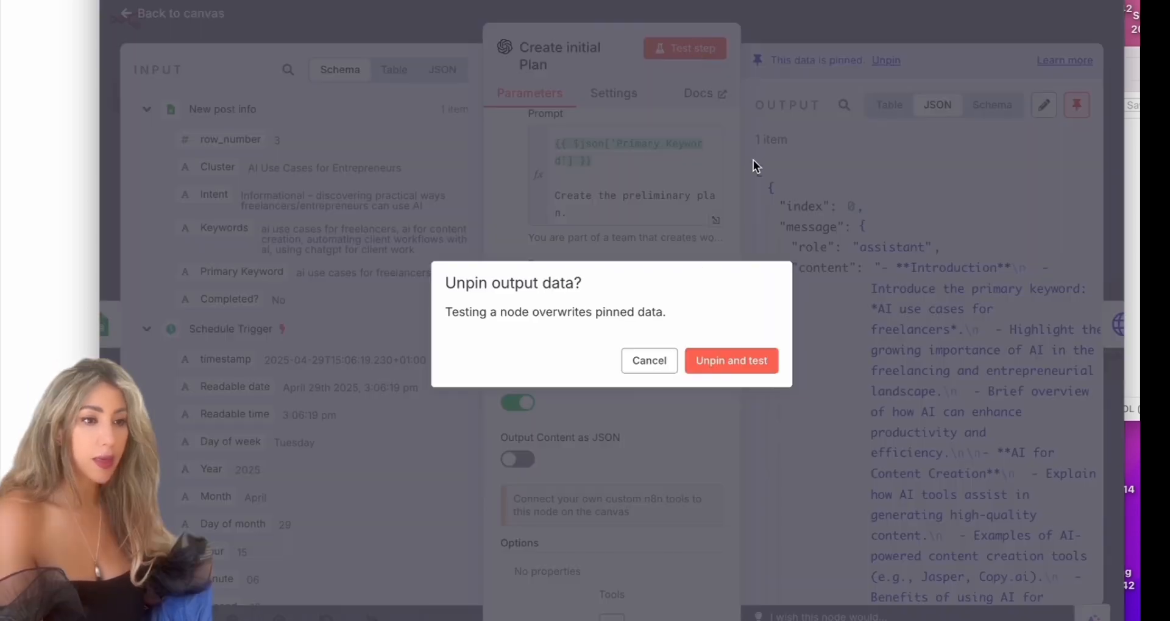
pyautogui.click(739, 361)
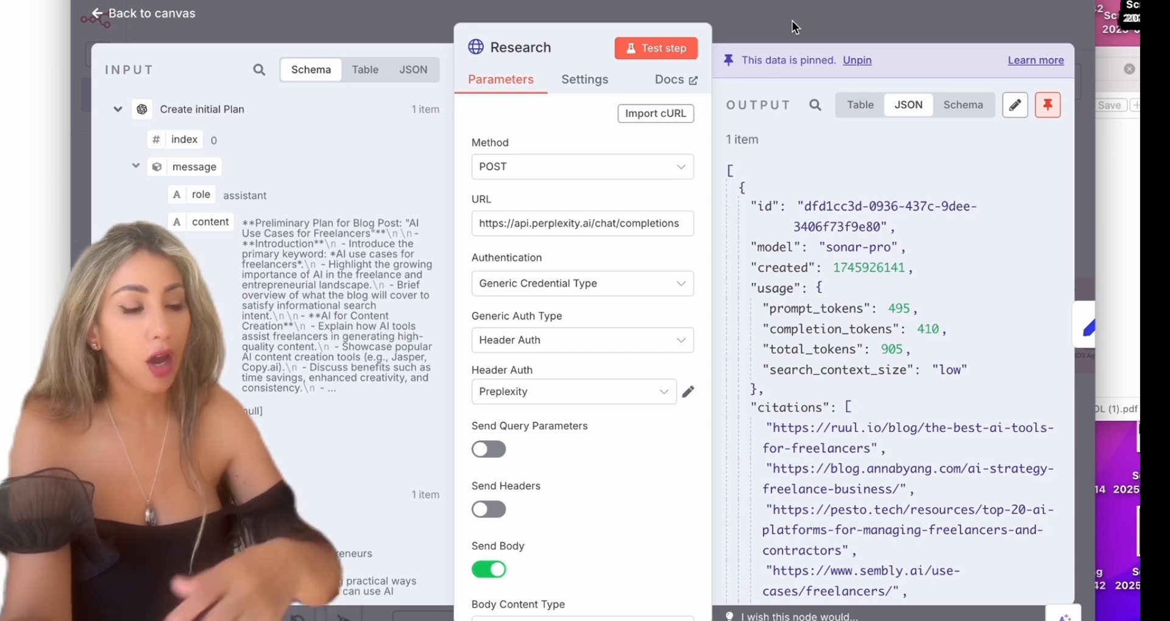
# Examine the Research node's Perplexity API URL, authentication type and pinned JSON output with its citations.
pyautogui.click(610, 226)
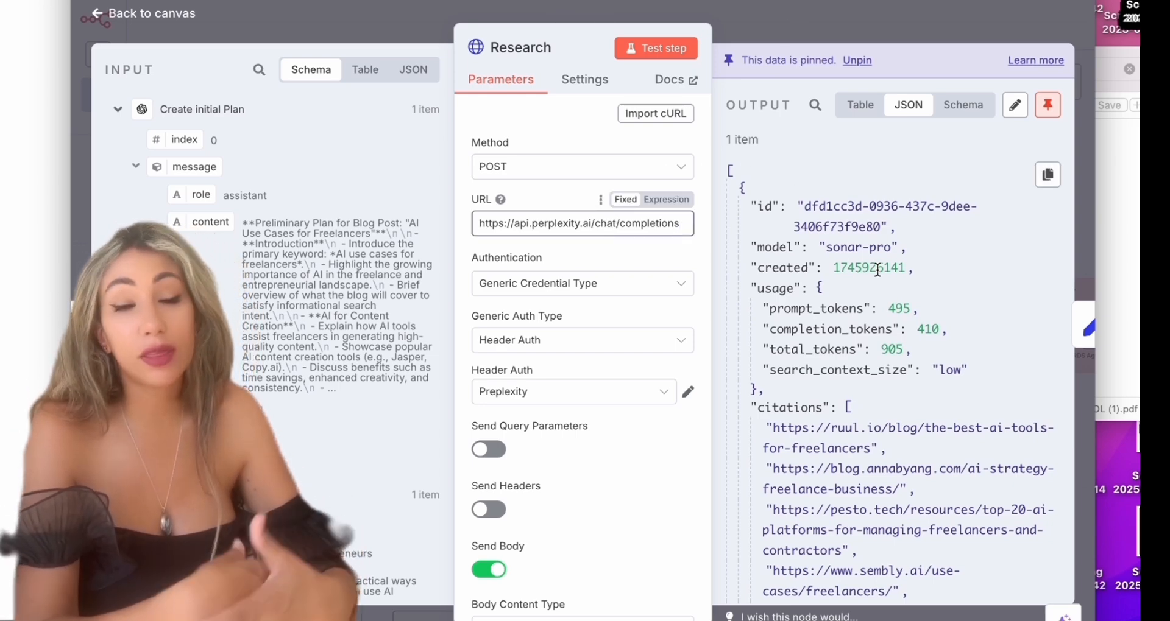
pyautogui.scroll(-10, 878, 269)
pyautogui.scroll(7, 878, 270)
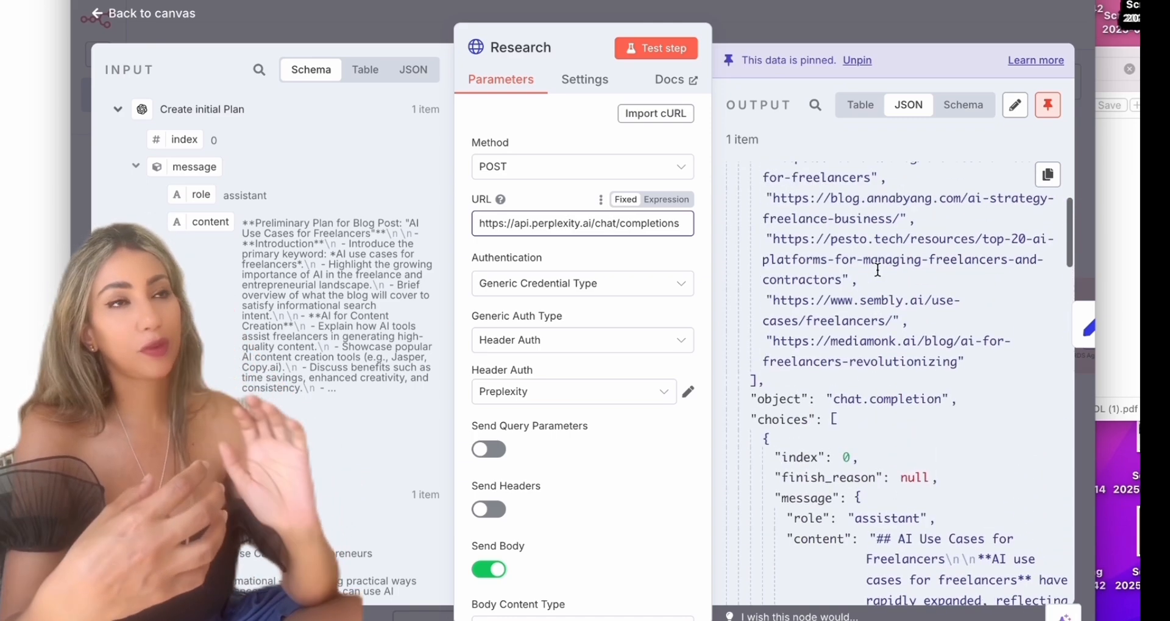
pyautogui.scroll(3, 877, 270)
pyautogui.scroll(-5, 877, 269)
pyautogui.scroll(8, 878, 269)
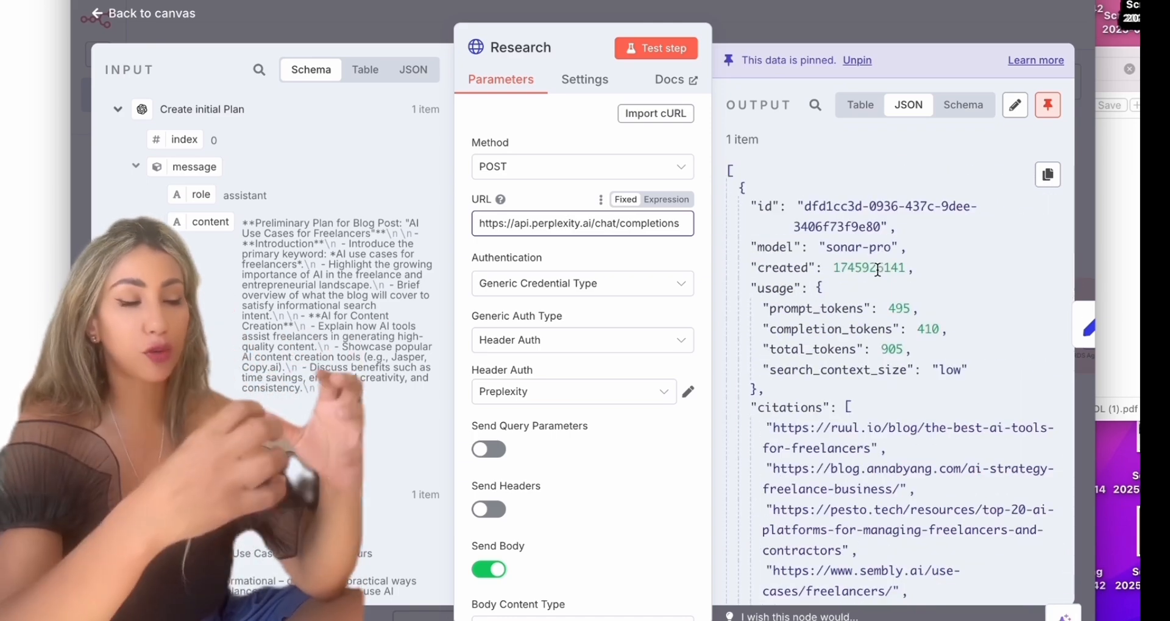
pyautogui.scroll(-1, 877, 270)
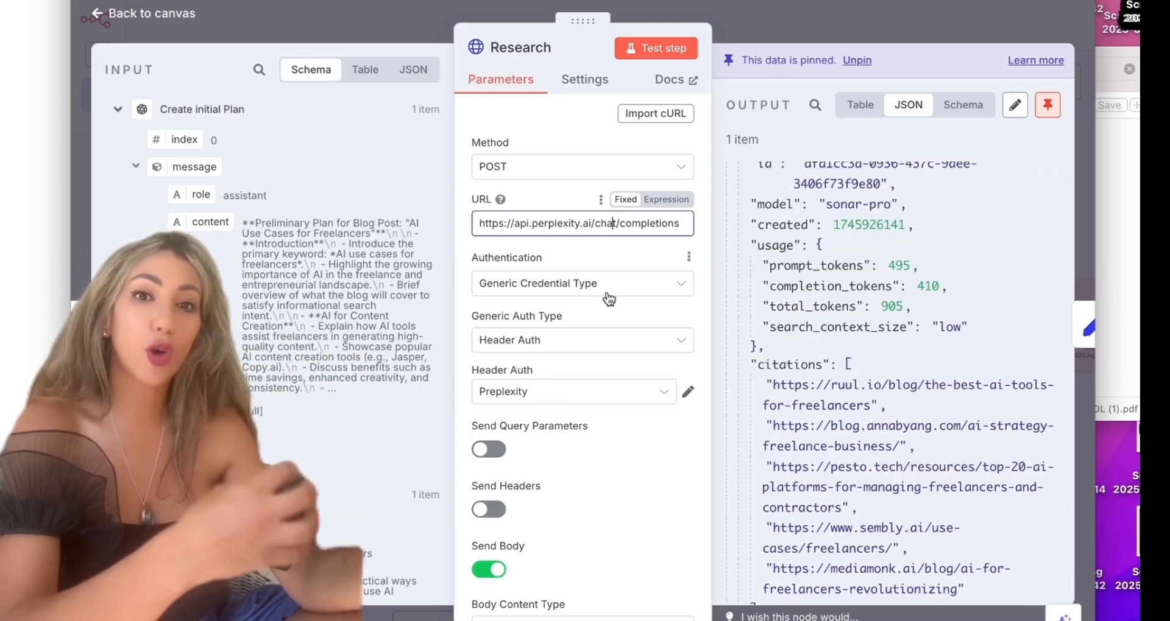
pyautogui.click(607, 289)
pyautogui.click(606, 289)
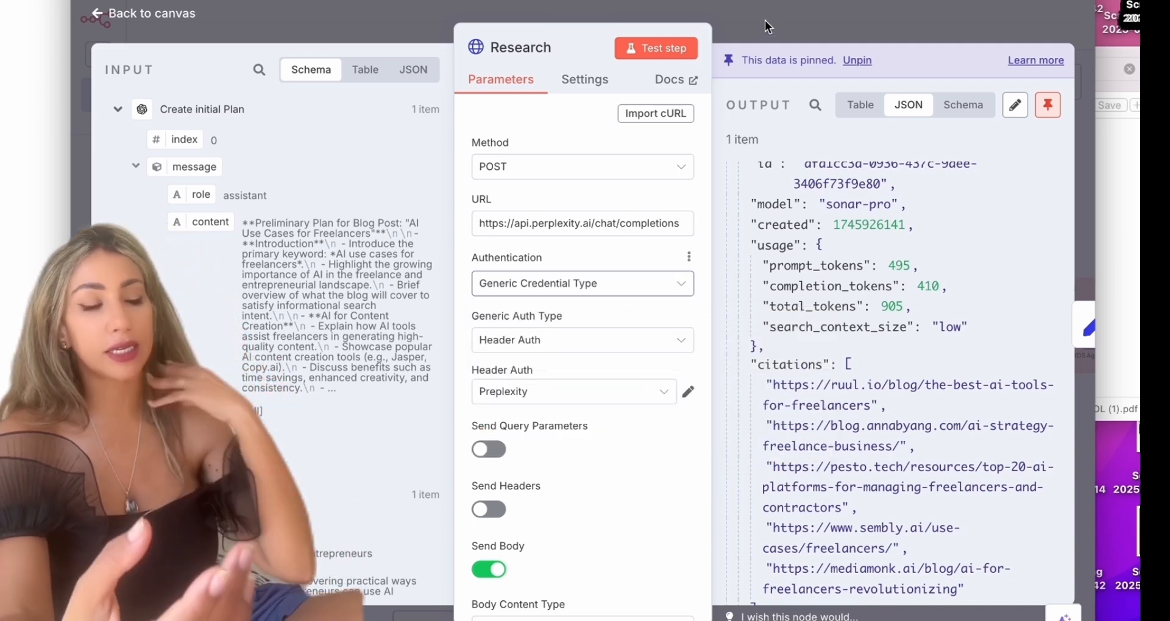
pyautogui.click(765, 20)
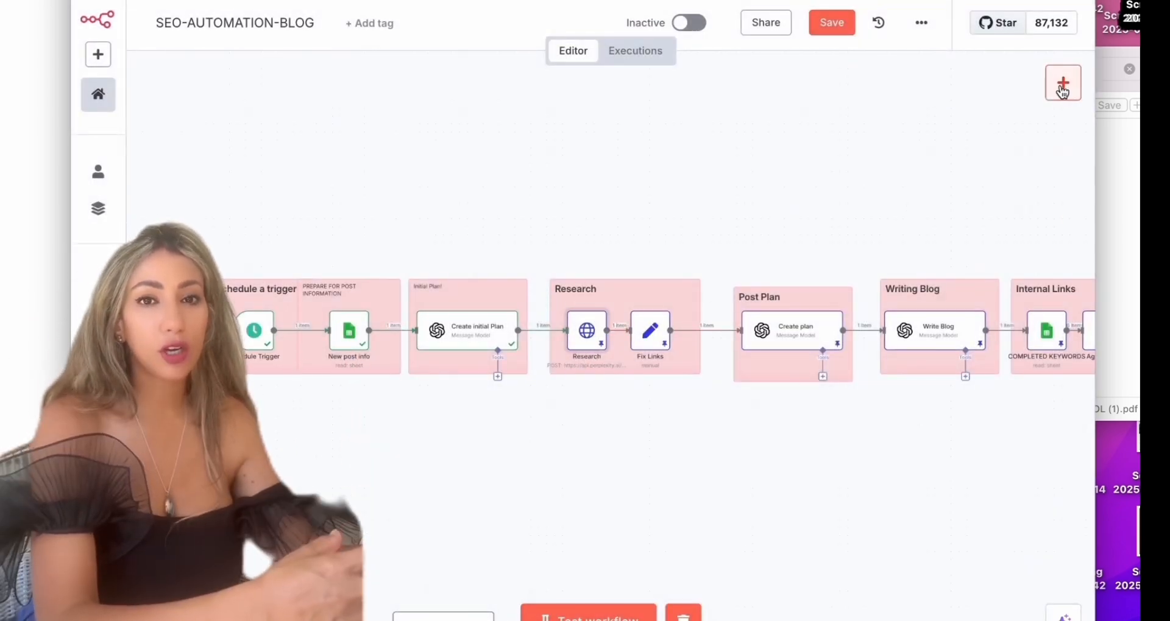
# Add an HTTP Request node to the workflow and set its method to POST.
pyautogui.click(1063, 86)
pyautogui.write('htt')
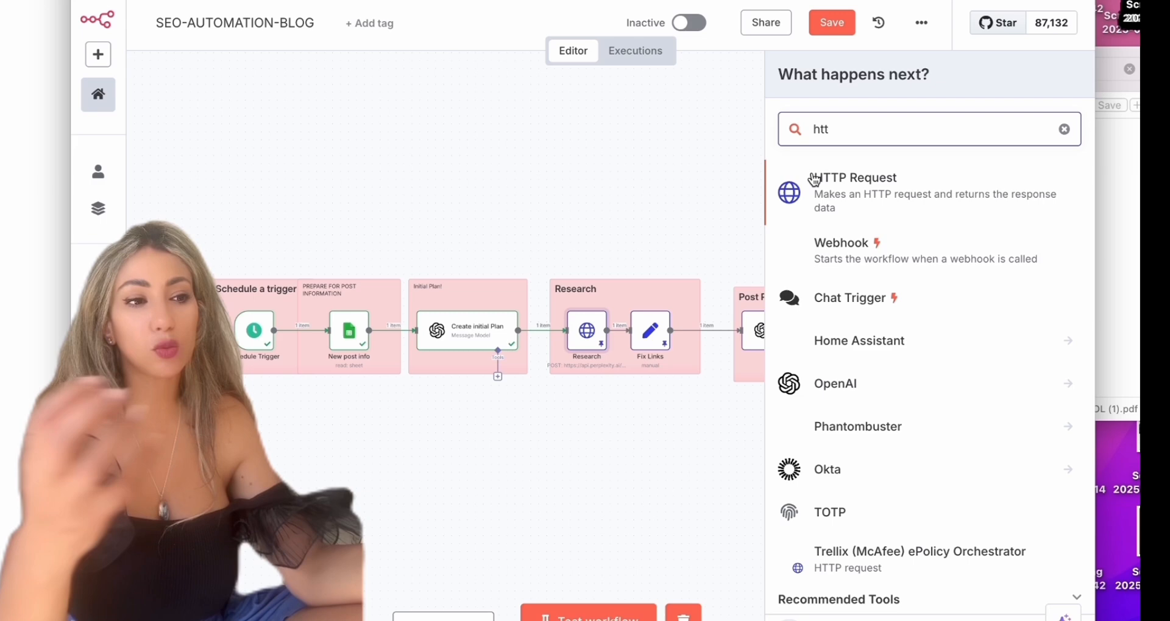
pyautogui.click(825, 187)
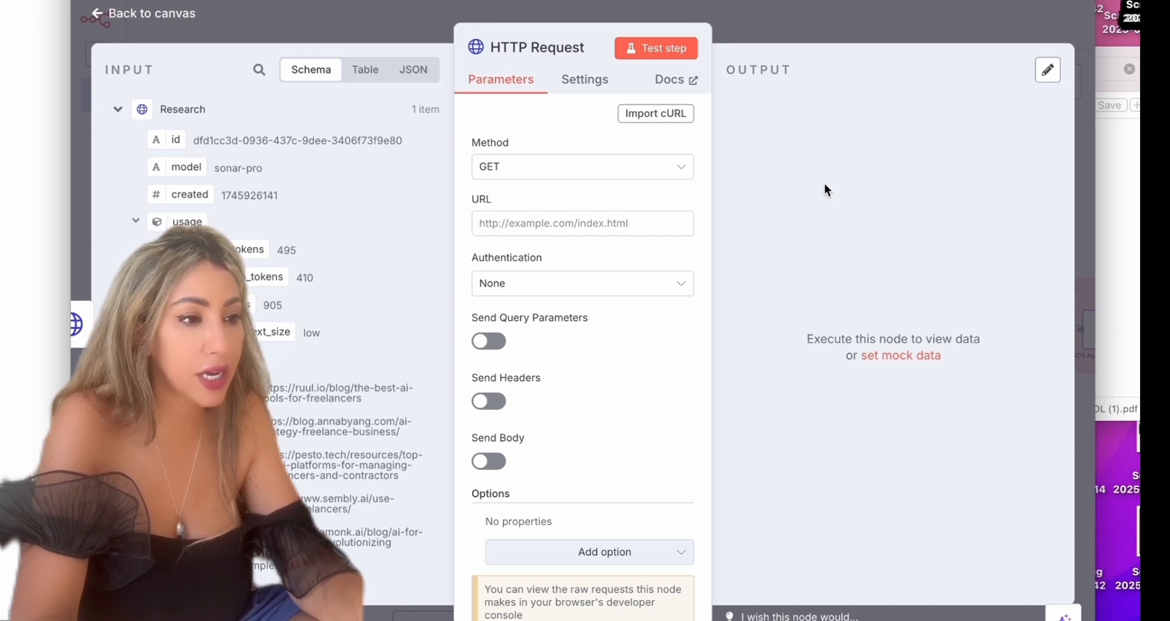
pyautogui.click(518, 167)
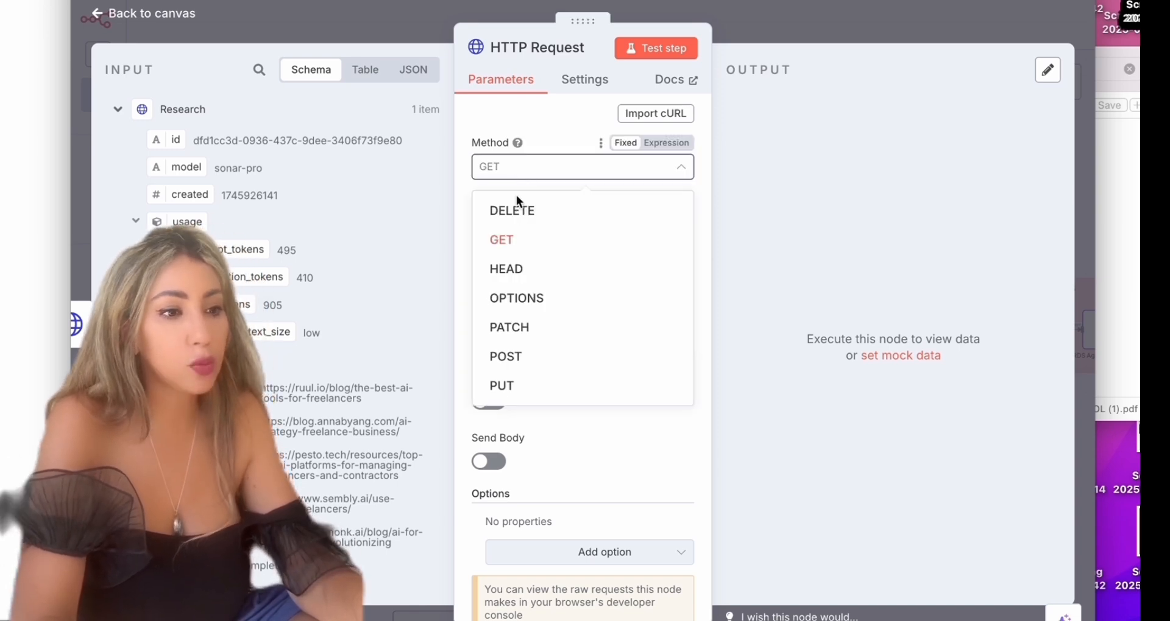
pyautogui.click(514, 357)
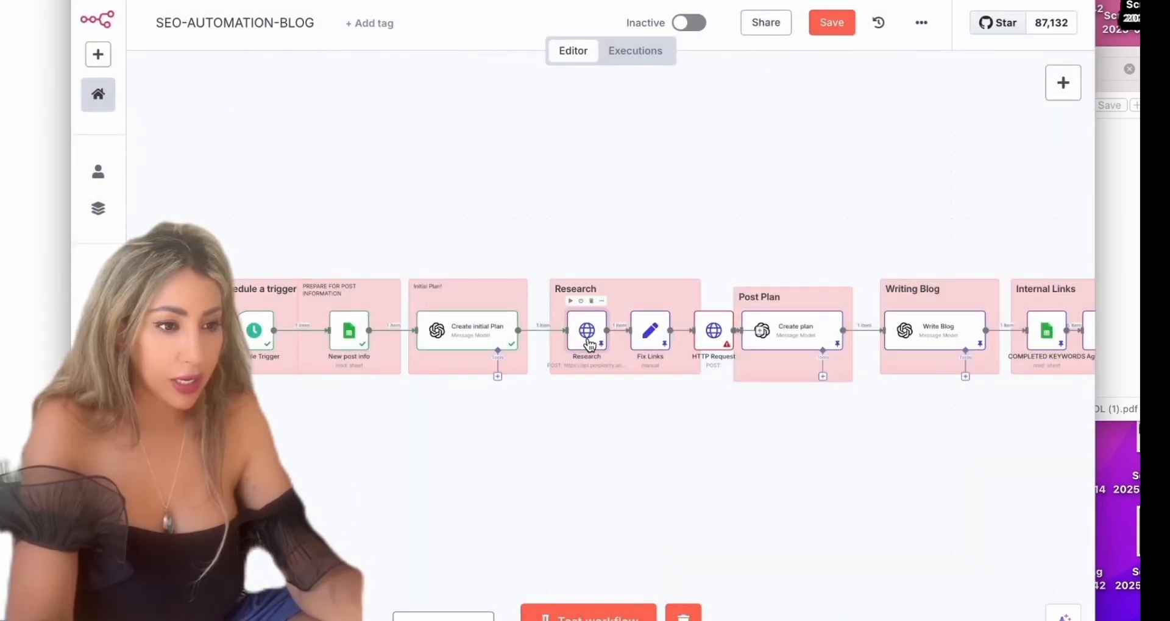
# Set the Research node's authentication to Generic Credential Type with Header Auth and the Preplexity credential.
pyautogui.doubleClick(605, 340)
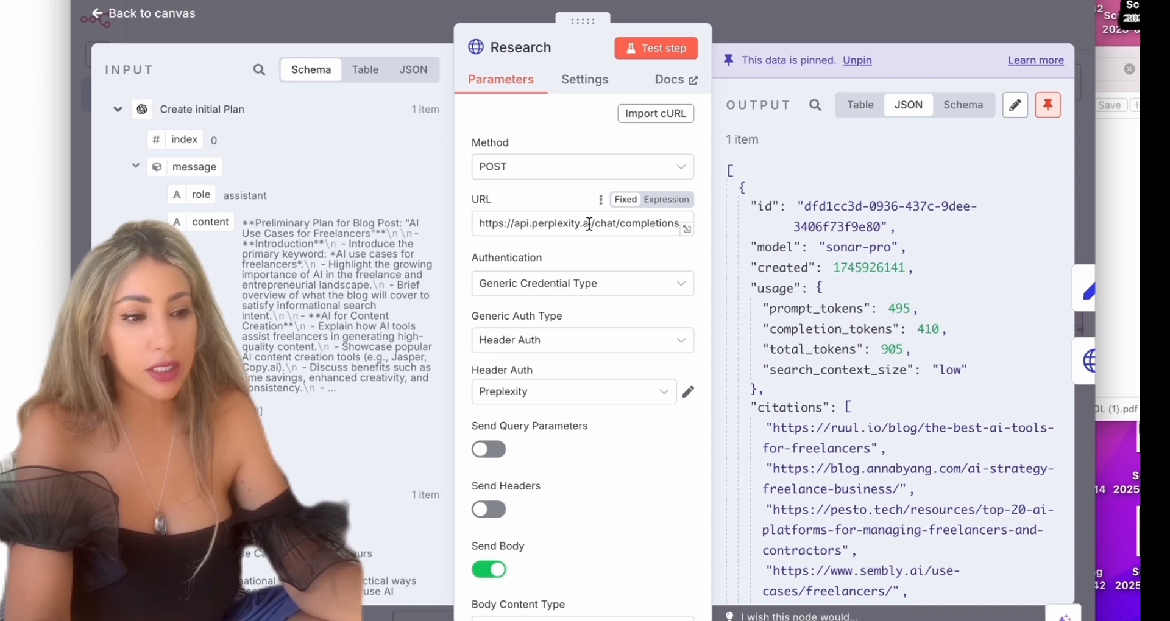
pyautogui.scroll(-2, 609, 225)
pyautogui.click(631, 196)
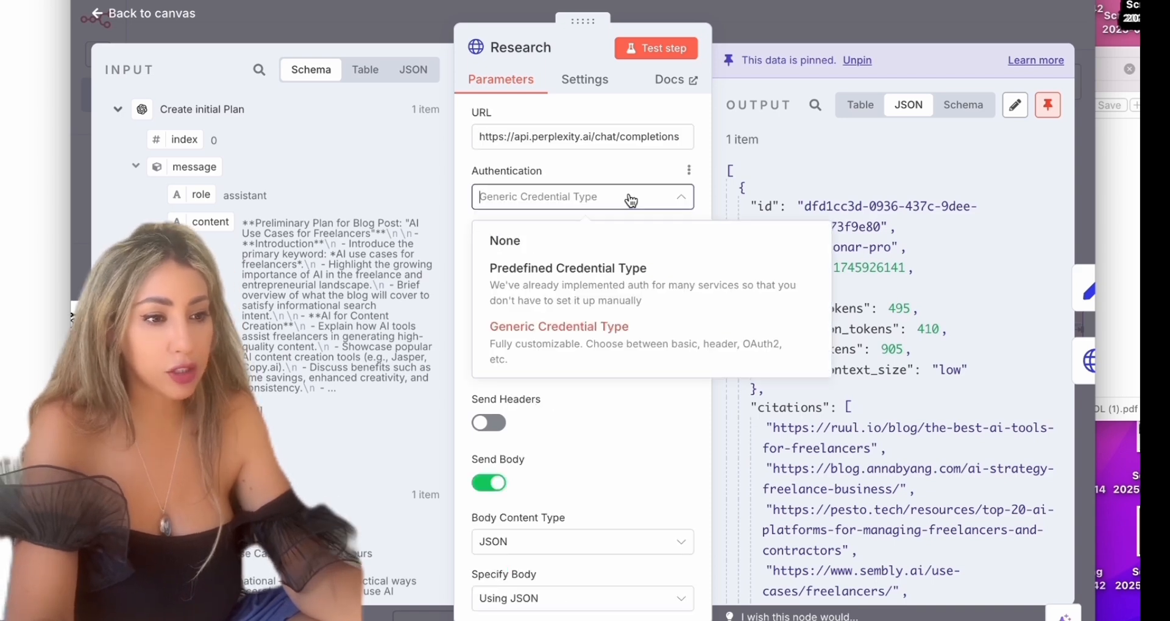
pyautogui.click(598, 345)
pyautogui.scroll(-1, 616, 240)
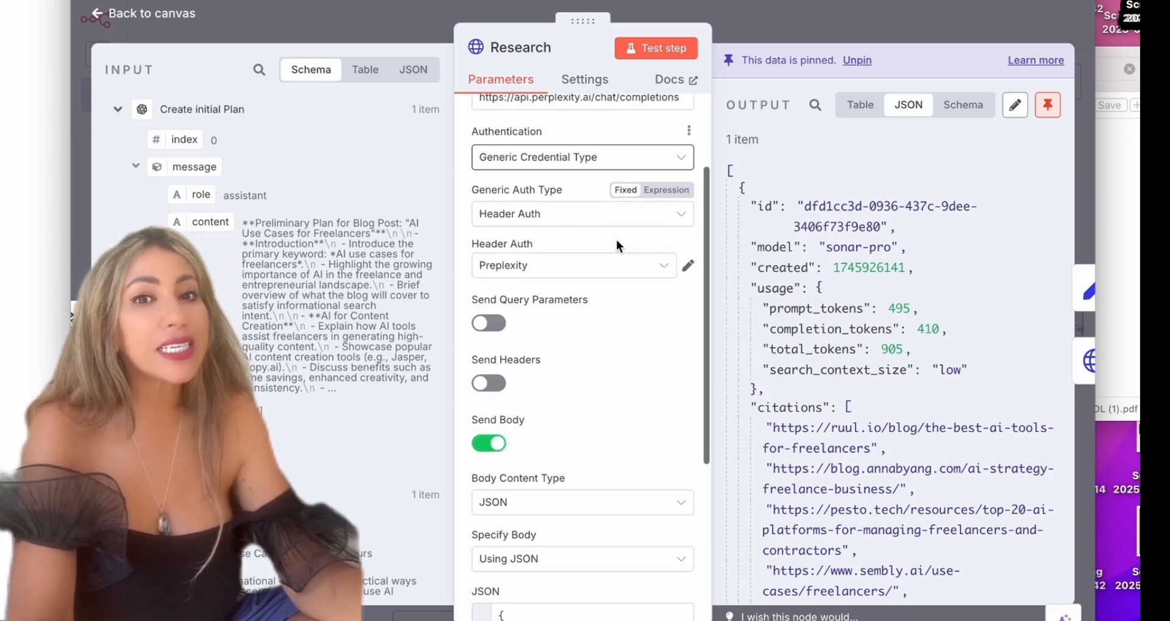
pyautogui.click(599, 211)
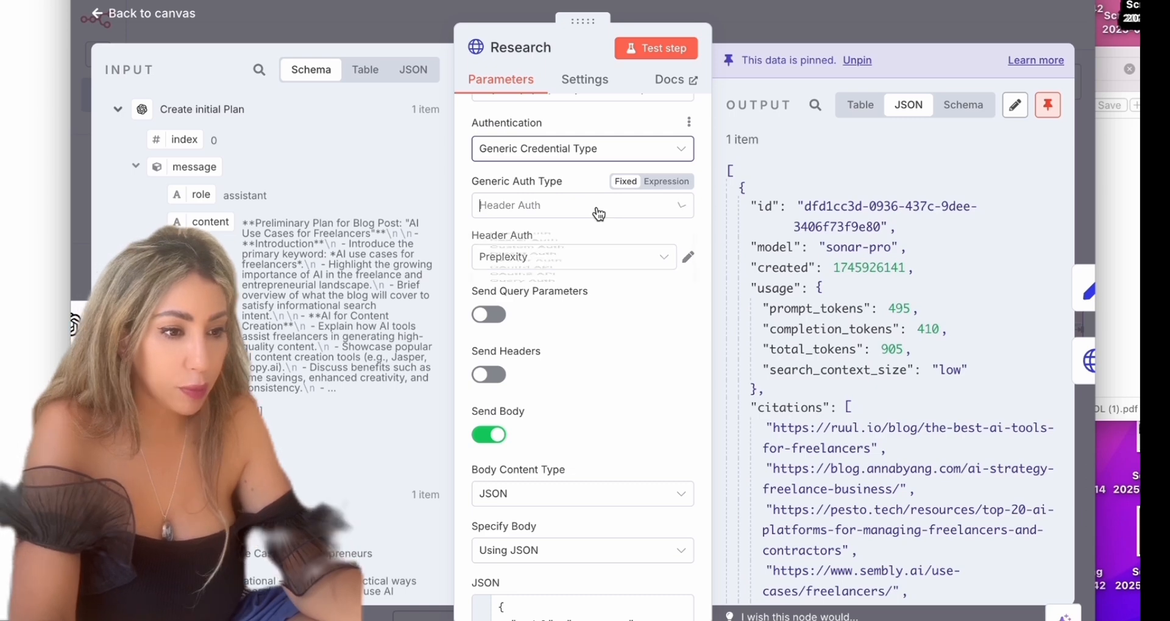
pyautogui.click(599, 211)
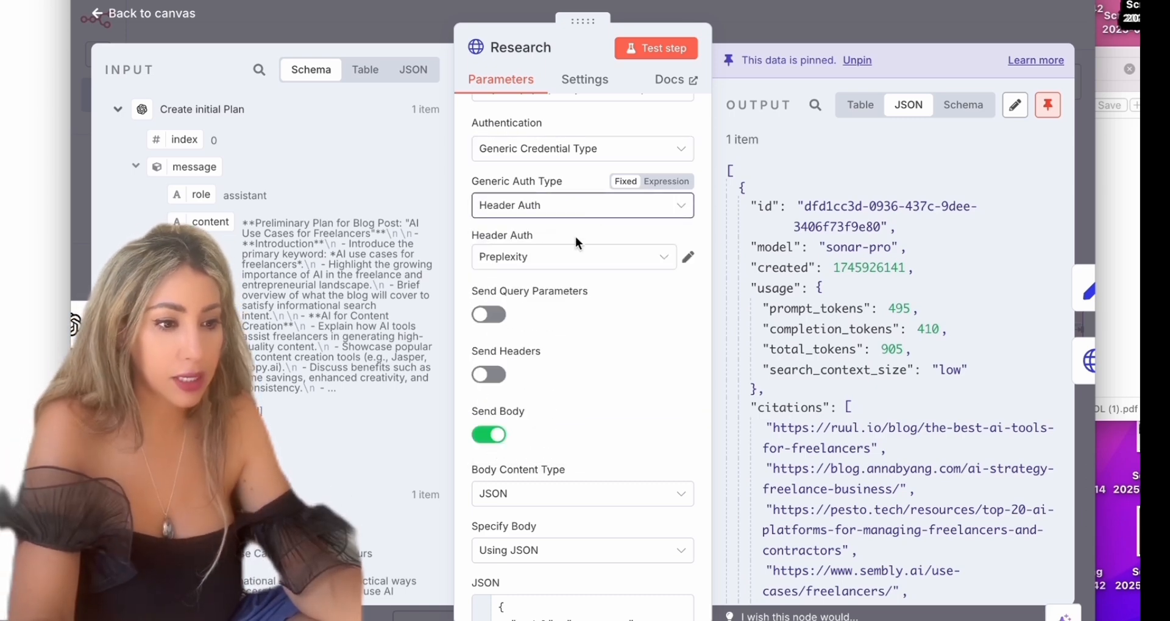
pyautogui.click(574, 266)
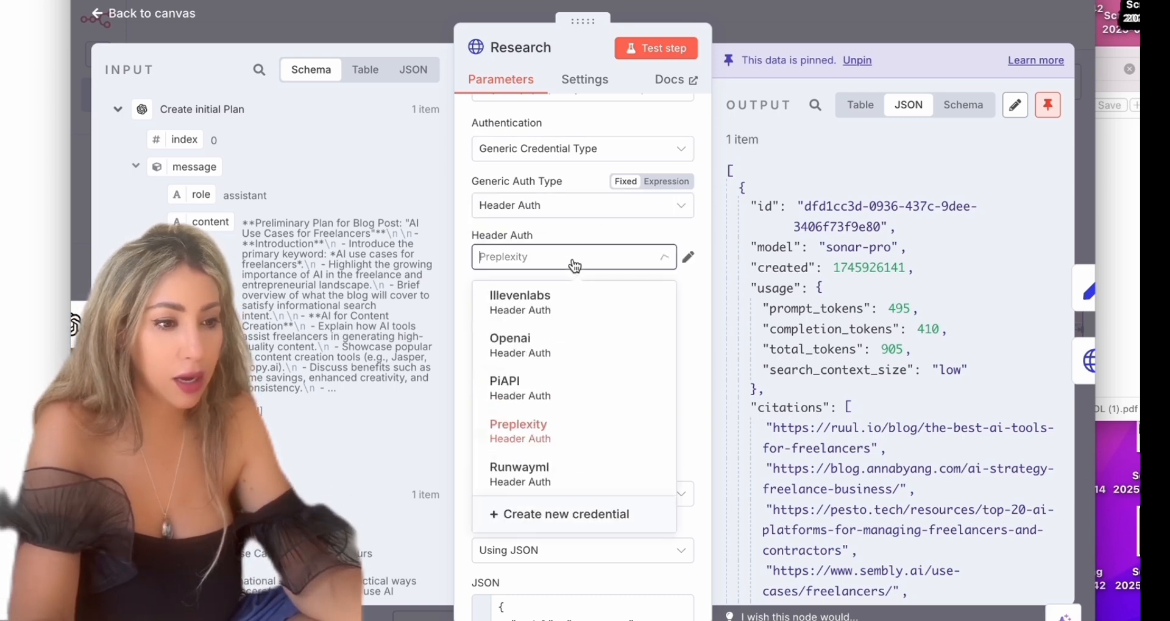
pyautogui.click(549, 441)
# Highlight the sonar-pro model name in the Research node's JSON body and return to the canvas.
pyautogui.scroll(-4, 660, 294)
pyautogui.moveTo(629, 376); pyautogui.dragTo(574, 375)
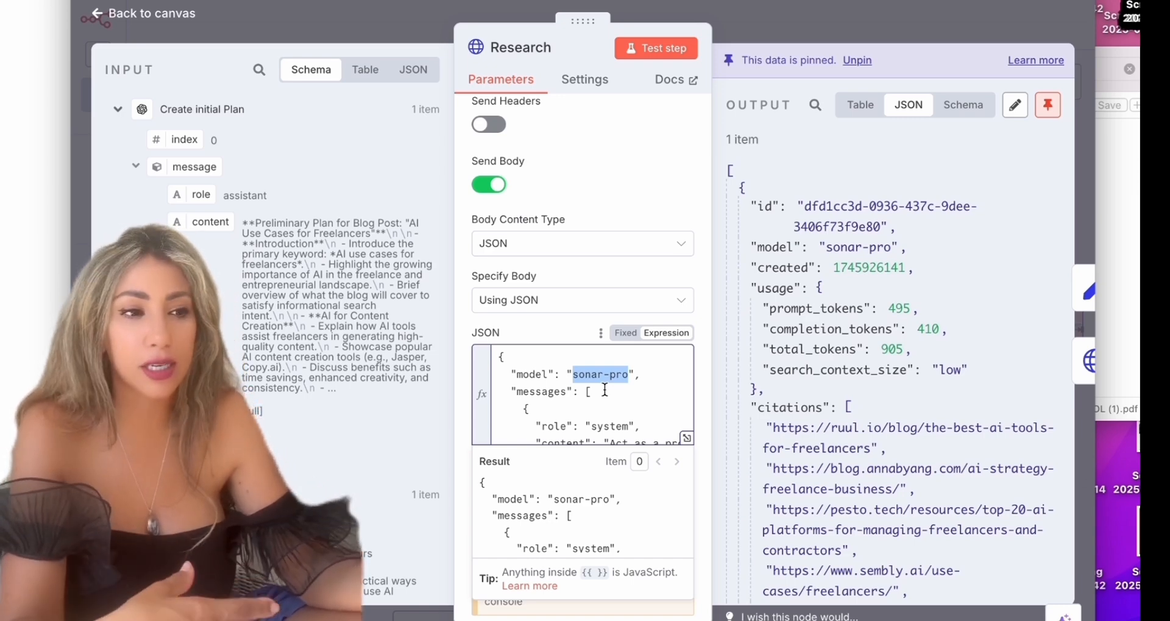
pyautogui.click(839, 23)
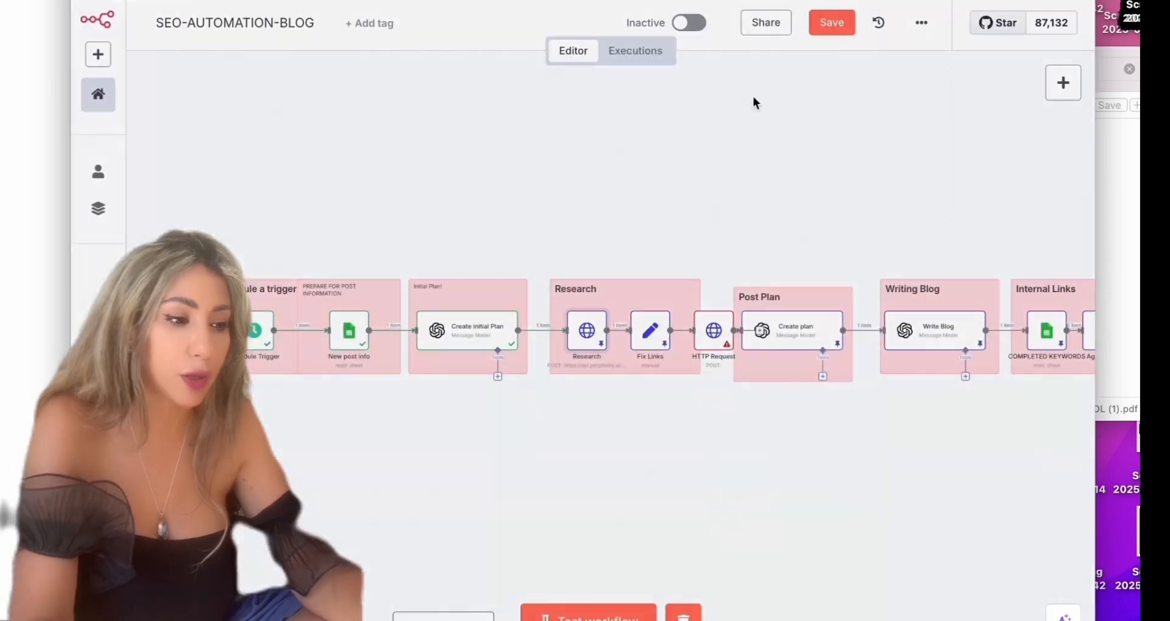
# Unpin the Research node's output, test the node again and check the citations in its new JSON output.
pyautogui.doubleClick(589, 340)
pyautogui.click(659, 44)
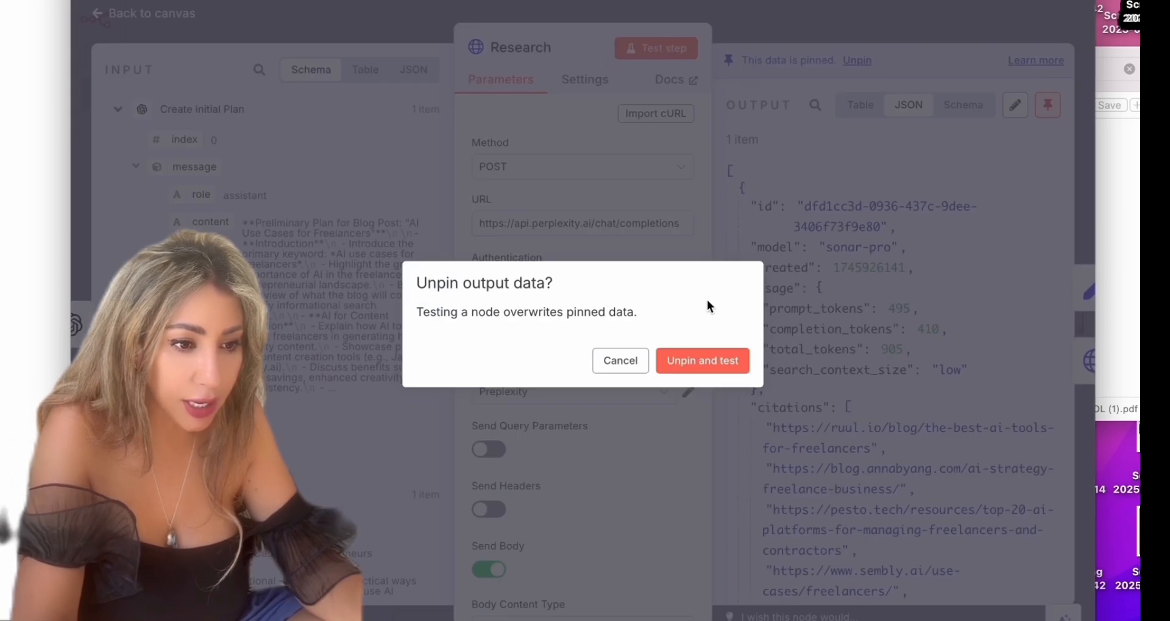
pyautogui.click(703, 365)
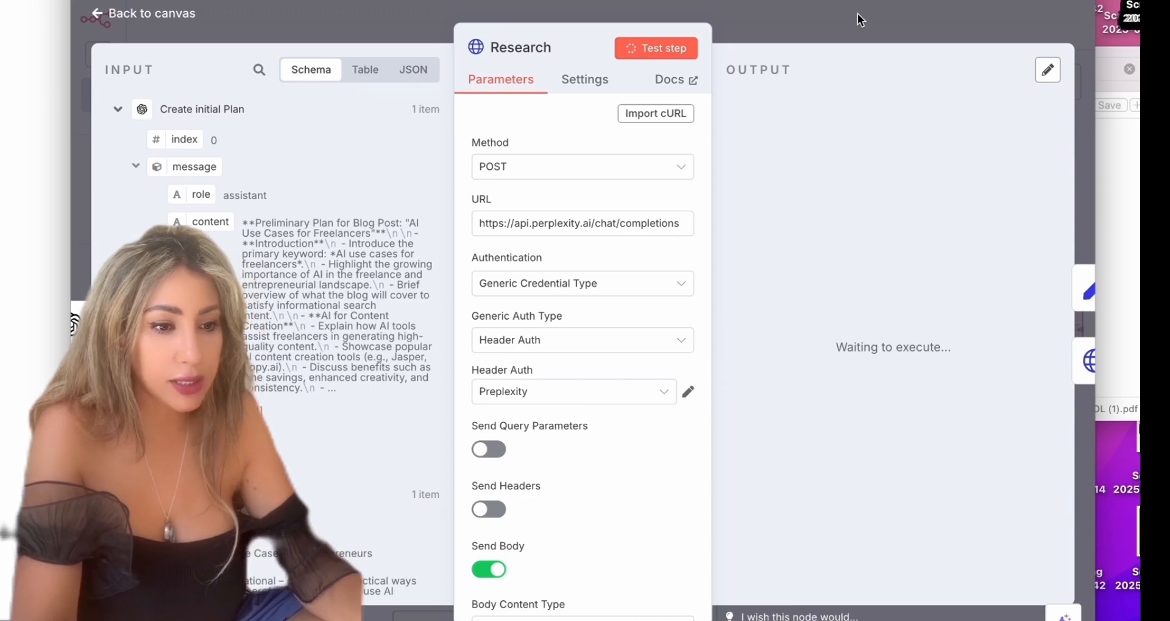
pyautogui.scroll(-5, 876, 385)
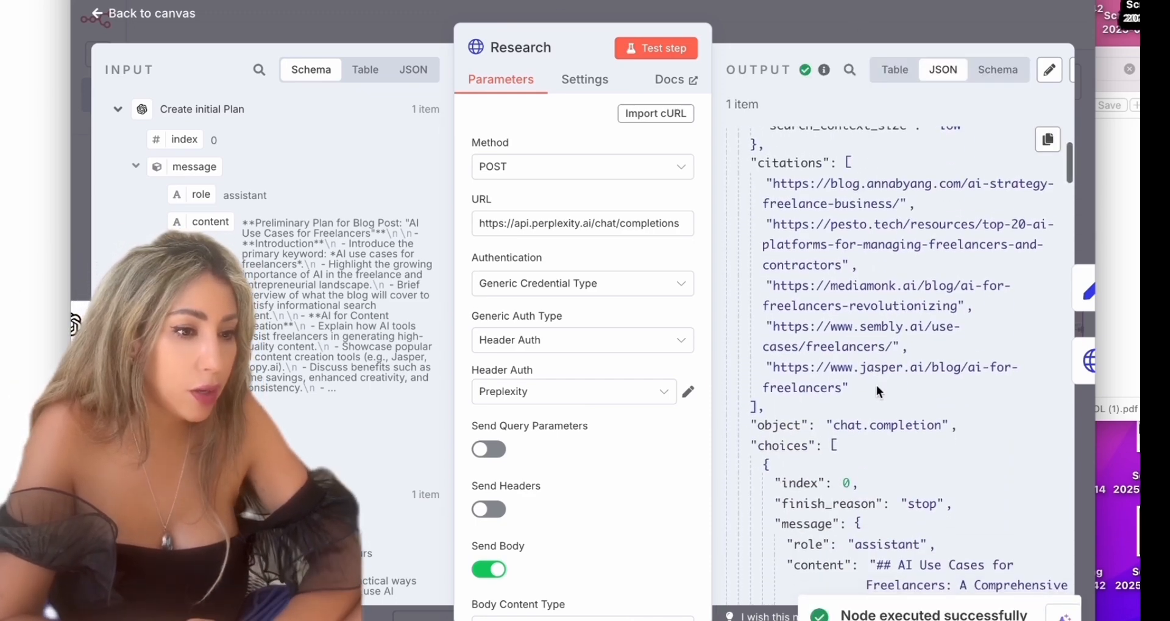
pyautogui.scroll(-2, 876, 385)
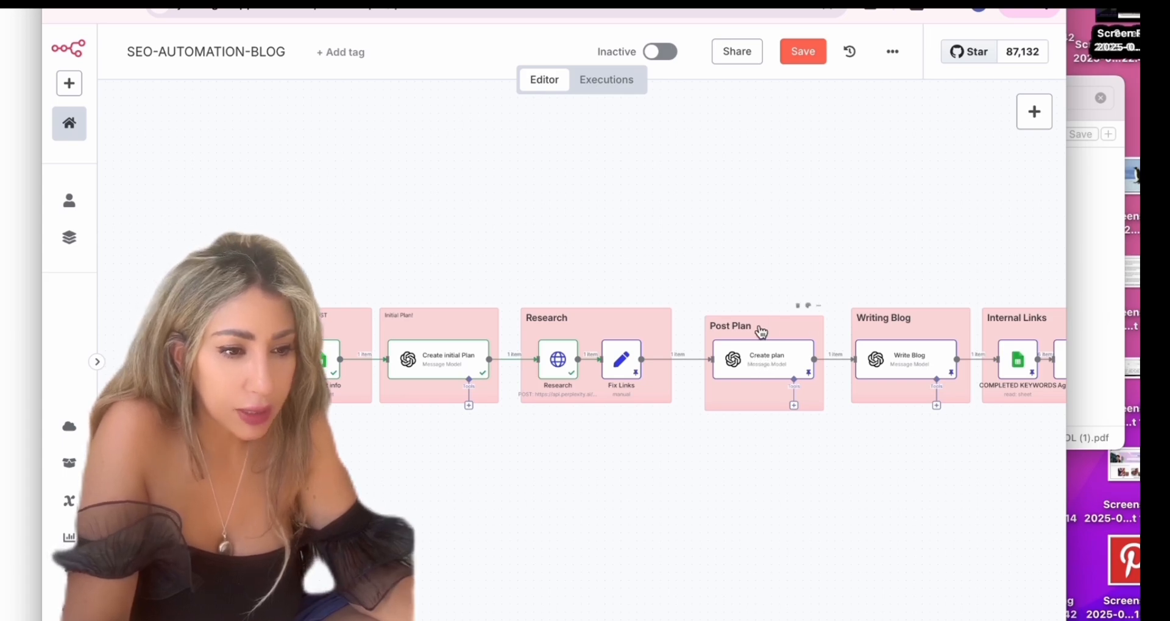
# Shift the Create plan node slightly within the Post Plan group and look over its model and message settings.
pyautogui.moveTo(758, 363); pyautogui.dragTo(769, 332)
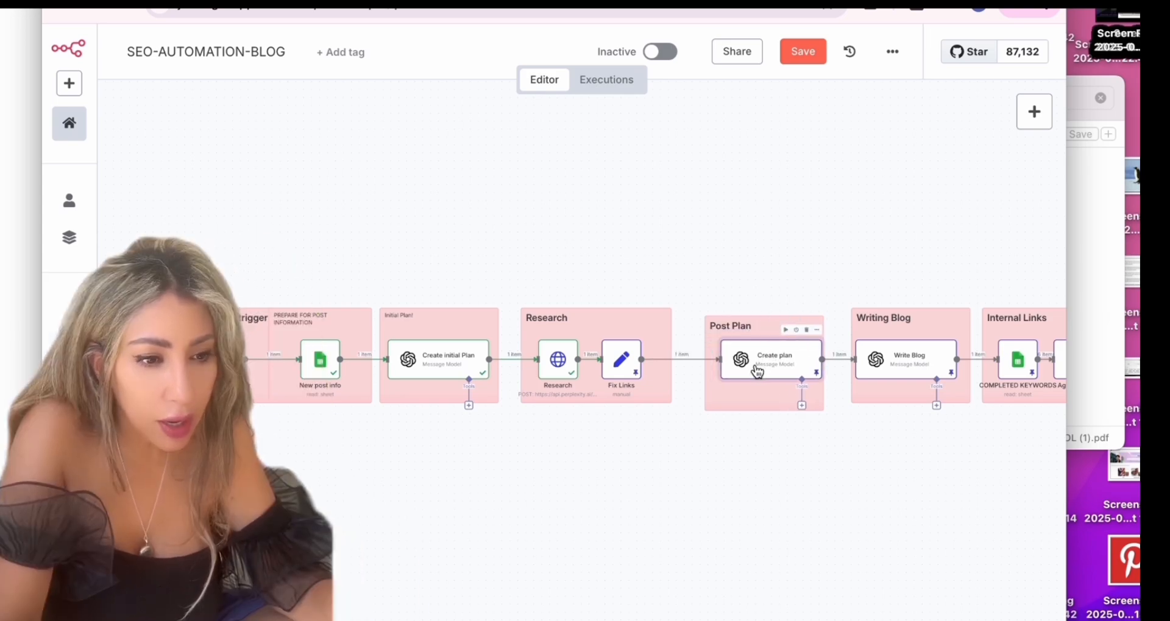
pyautogui.doubleClick(770, 365)
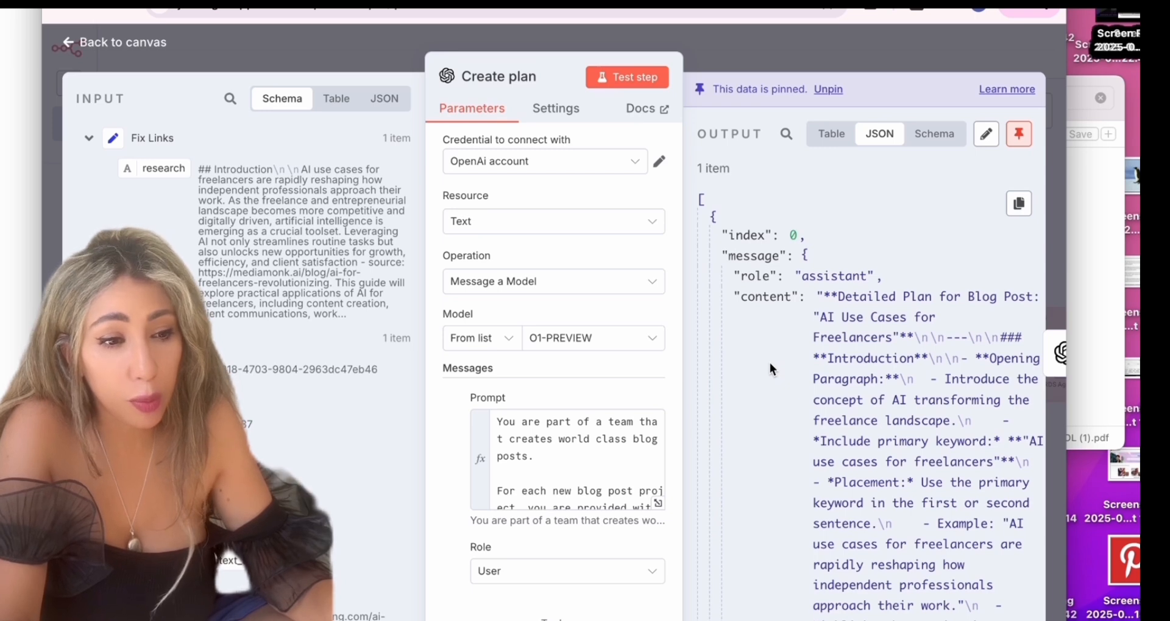
pyautogui.click(758, 42)
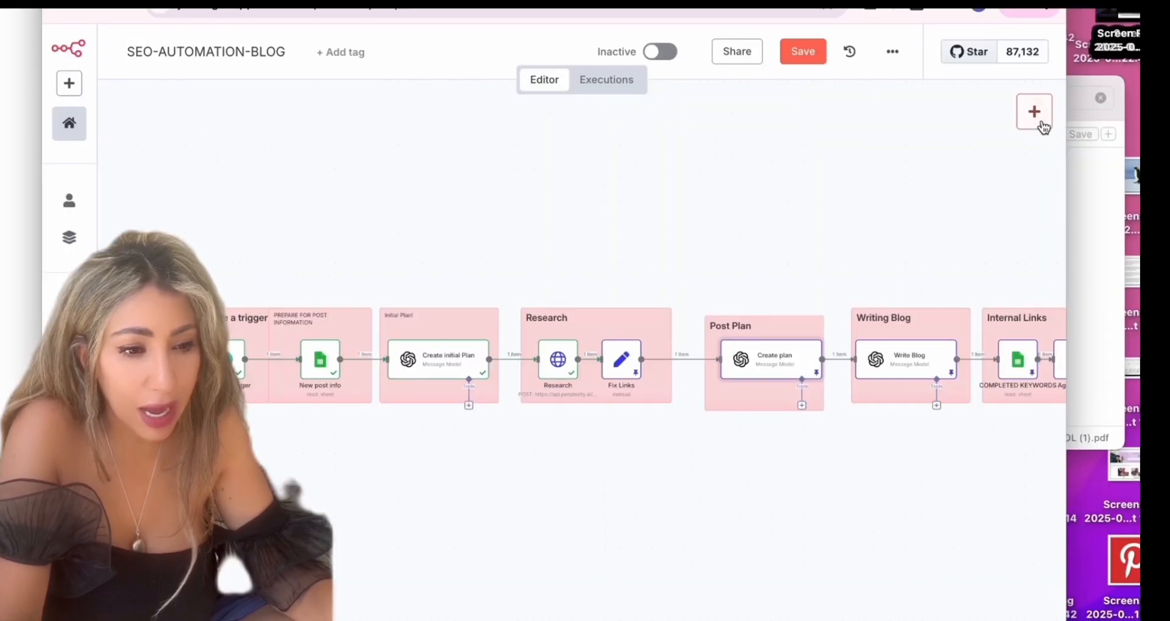
pyautogui.click(1036, 113)
pyautogui.write('ope')
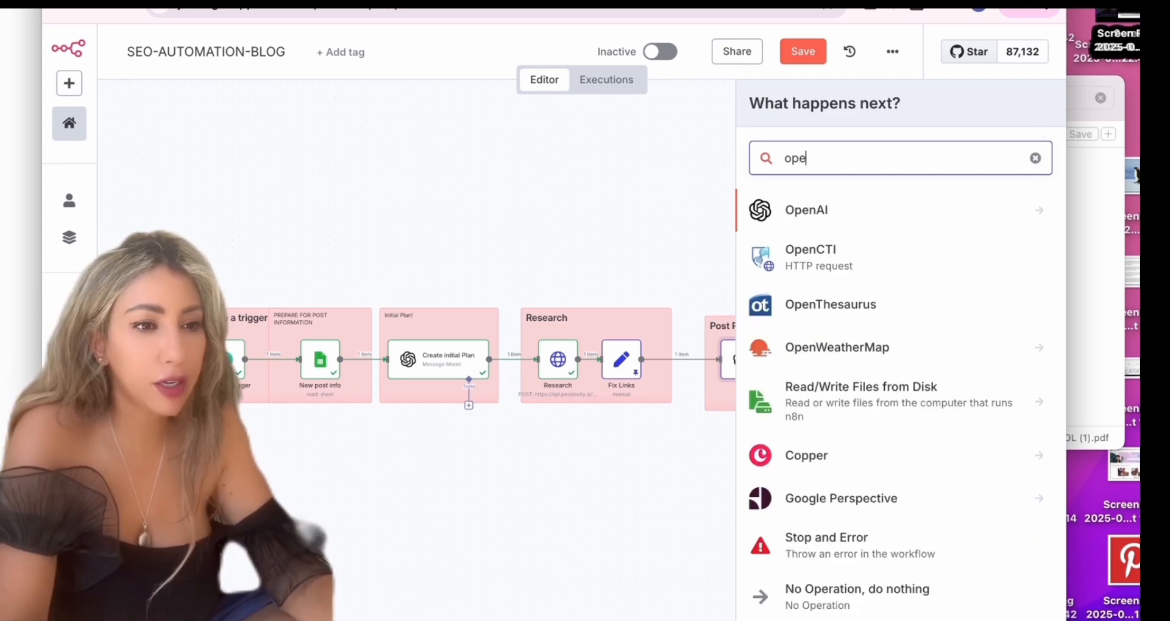
pyautogui.write('nai')
pyautogui.click(823, 211)
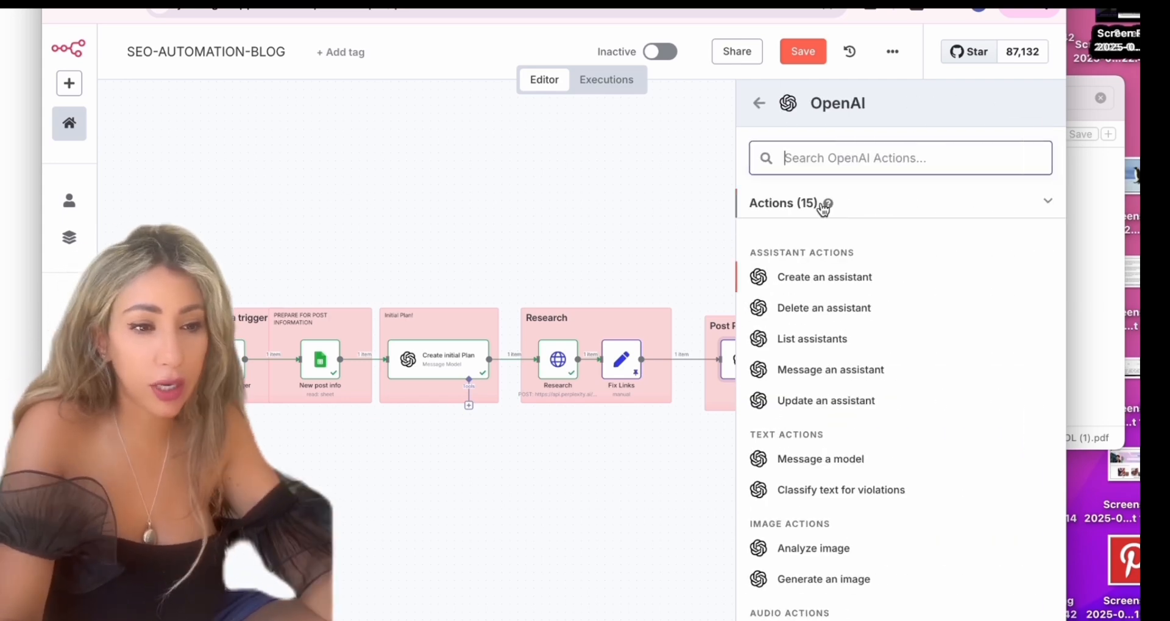
pyautogui.click(681, 262)
pyautogui.doubleClick(775, 365)
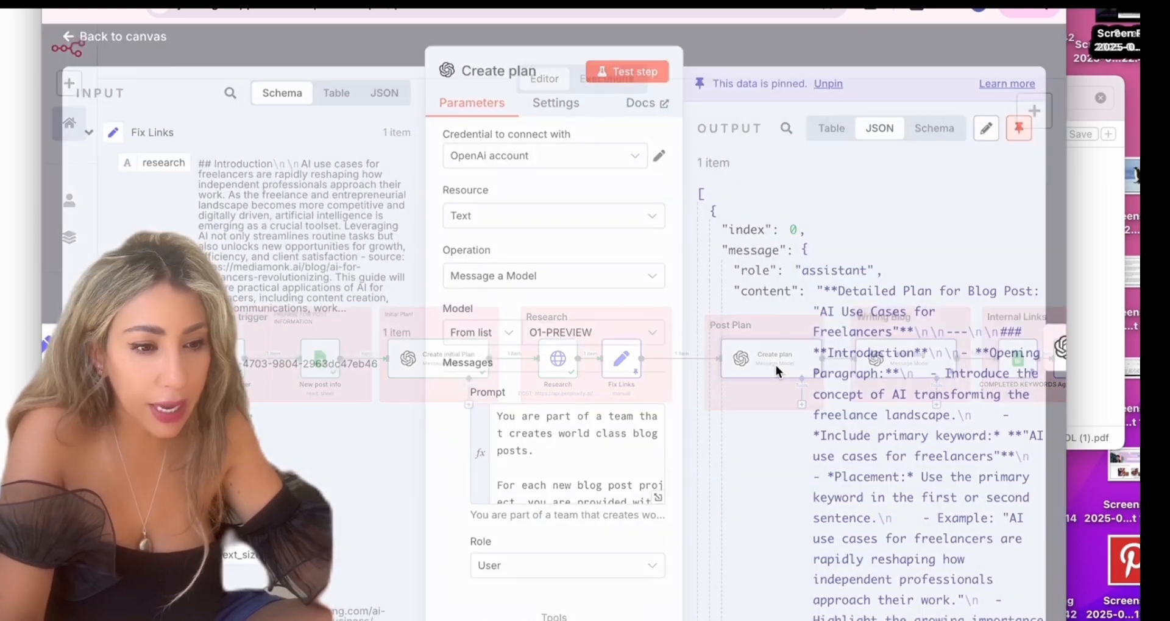
pyautogui.click(825, 55)
# Add an OpenAI node with the Message a model action to the workflow.
pyautogui.click(1032, 110)
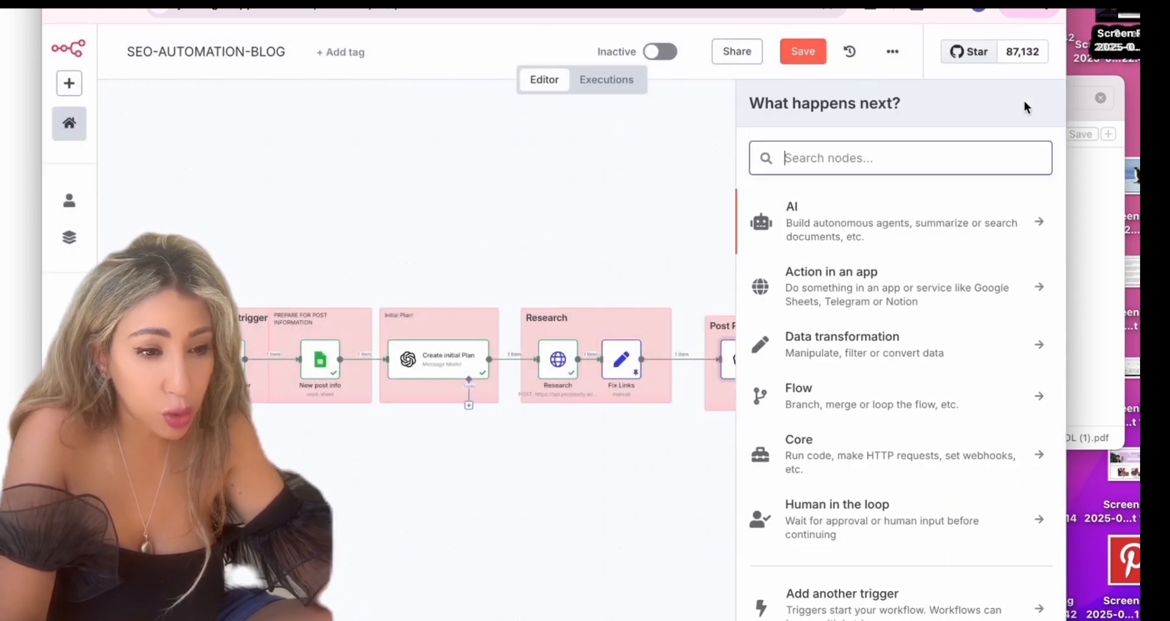
pyautogui.write('openai')
pyautogui.click(835, 218)
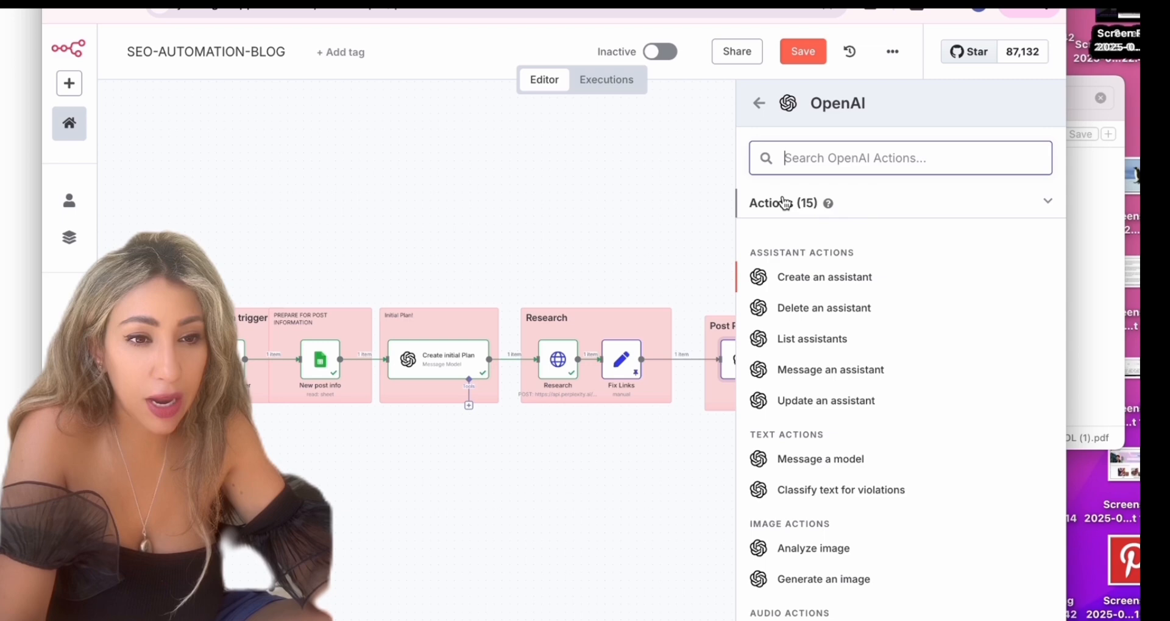
pyautogui.write('create')
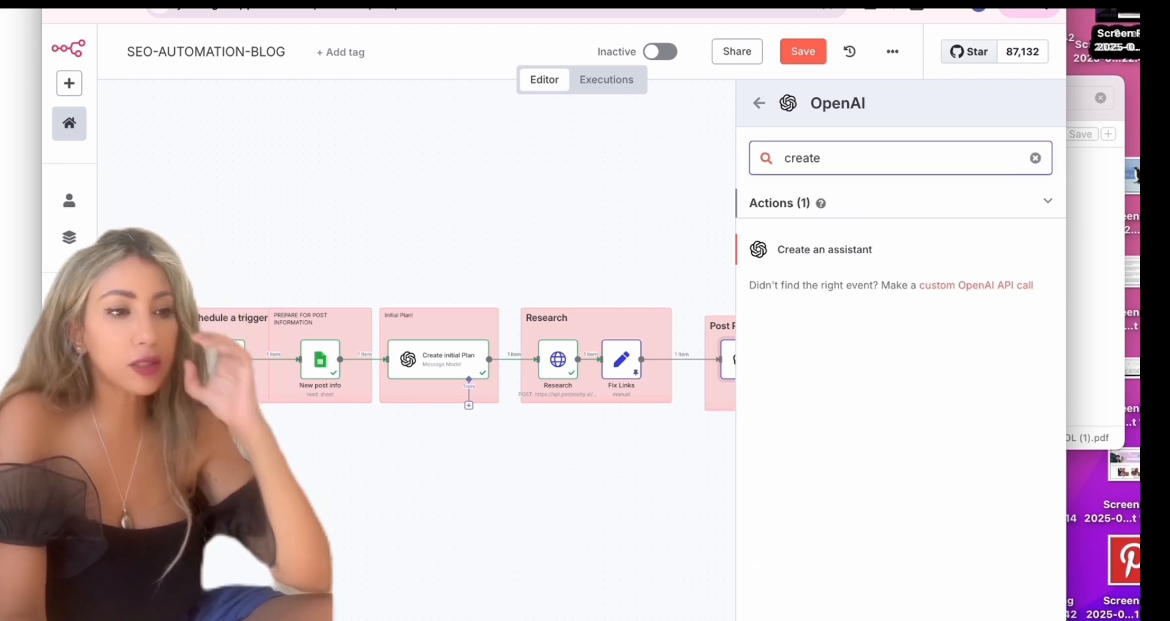
pyautogui.press('BackSpace')
pyautogui.press('BackSpace')
pyautogui.press('BackSpace')
pyautogui.press('BackSpace')
pyautogui.press('BackSpace')
pyautogui.press('BackSpace')
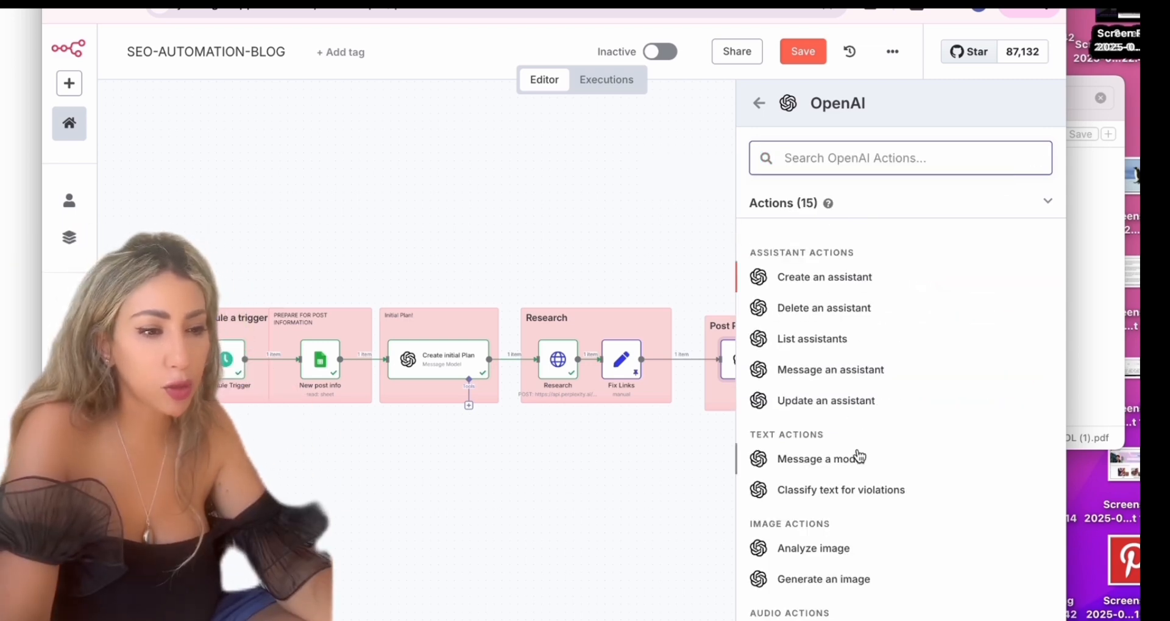
pyautogui.click(859, 461)
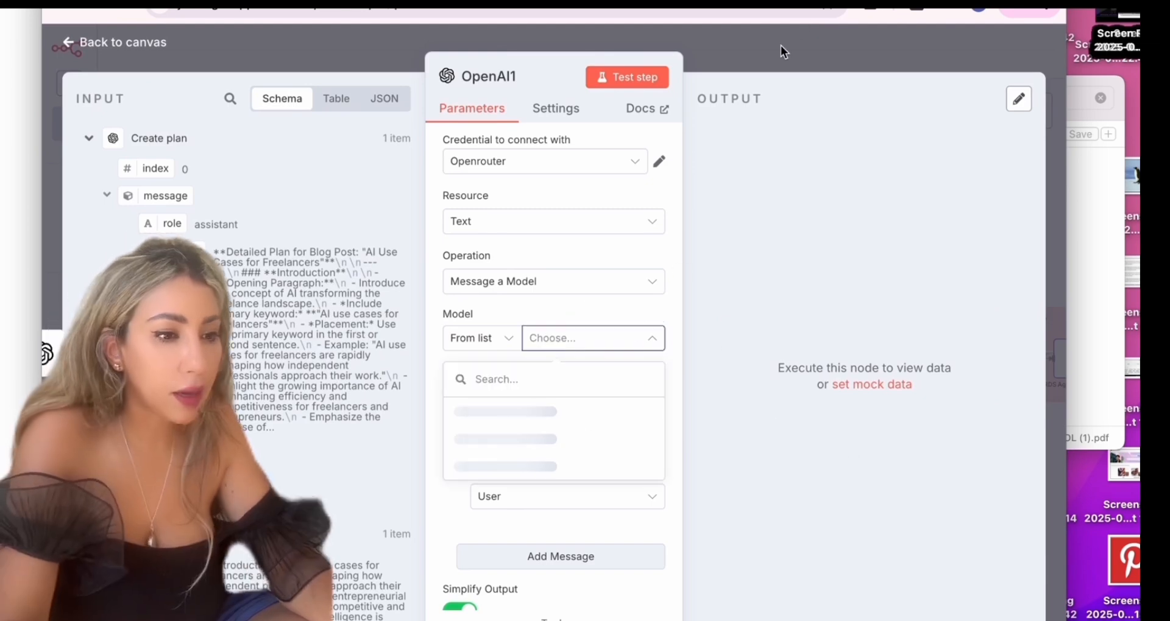
# Close the new OpenAI node's settings and delete the node from the workflow.
pyautogui.click(780, 46)
pyautogui.moveTo(964, 378); pyautogui.dragTo(764, 503)
pyautogui.press('Delete')
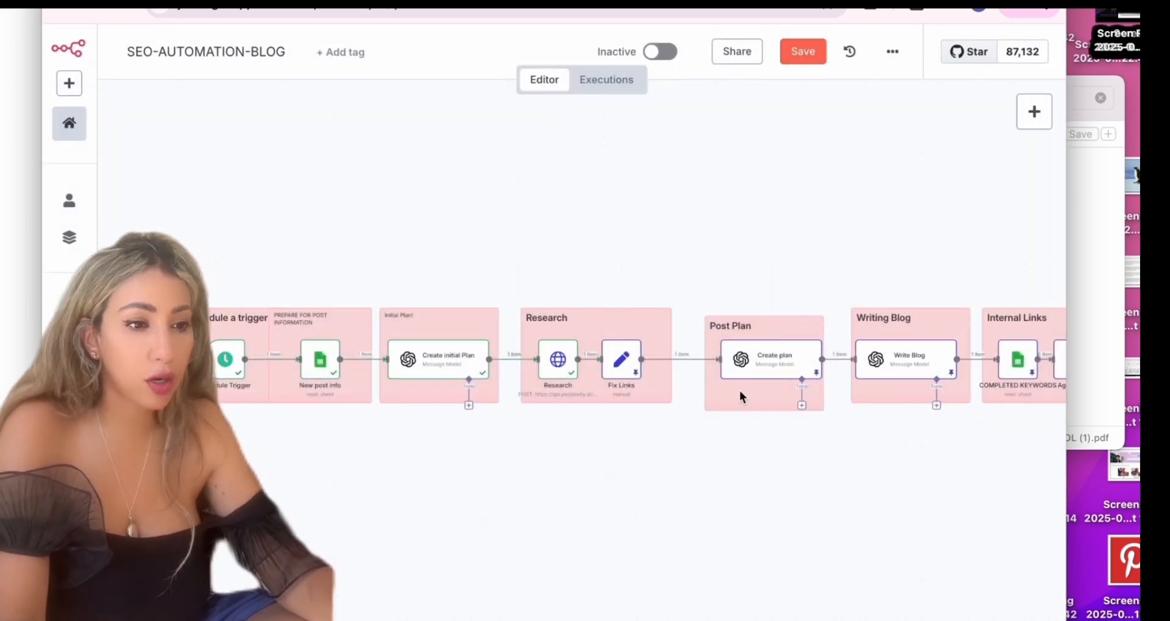
# Examine the Create plan node's prompt, including its team role, input definitions, keyword placement rules and other considerations.
pyautogui.doubleClick(762, 354)
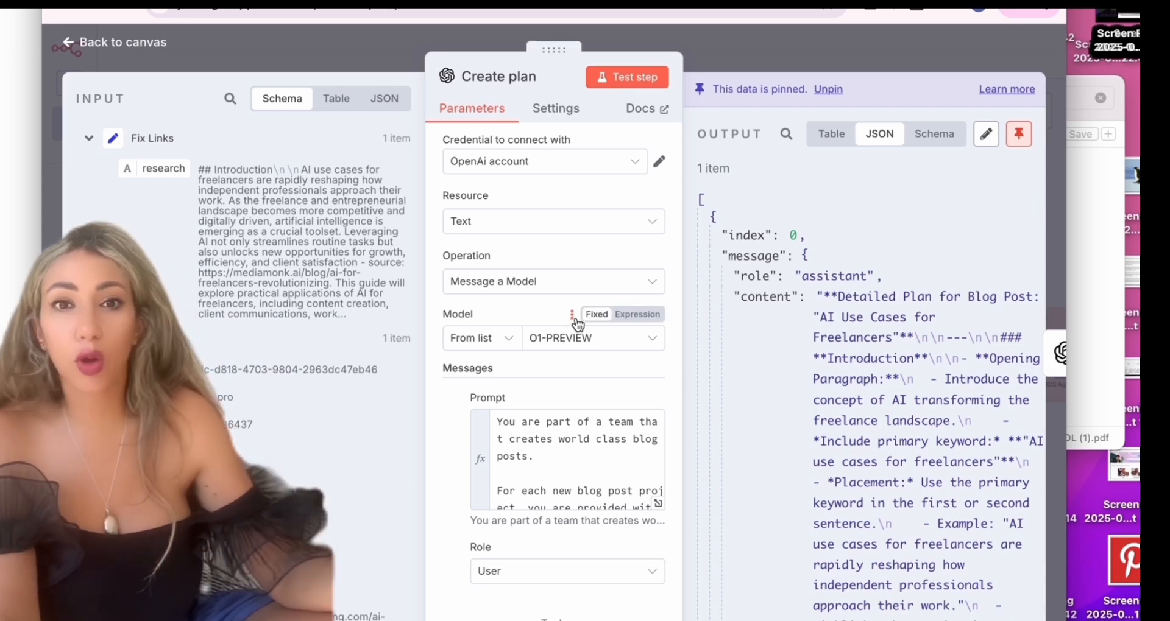
pyautogui.scroll(-4, 577, 323)
pyautogui.click(509, 298)
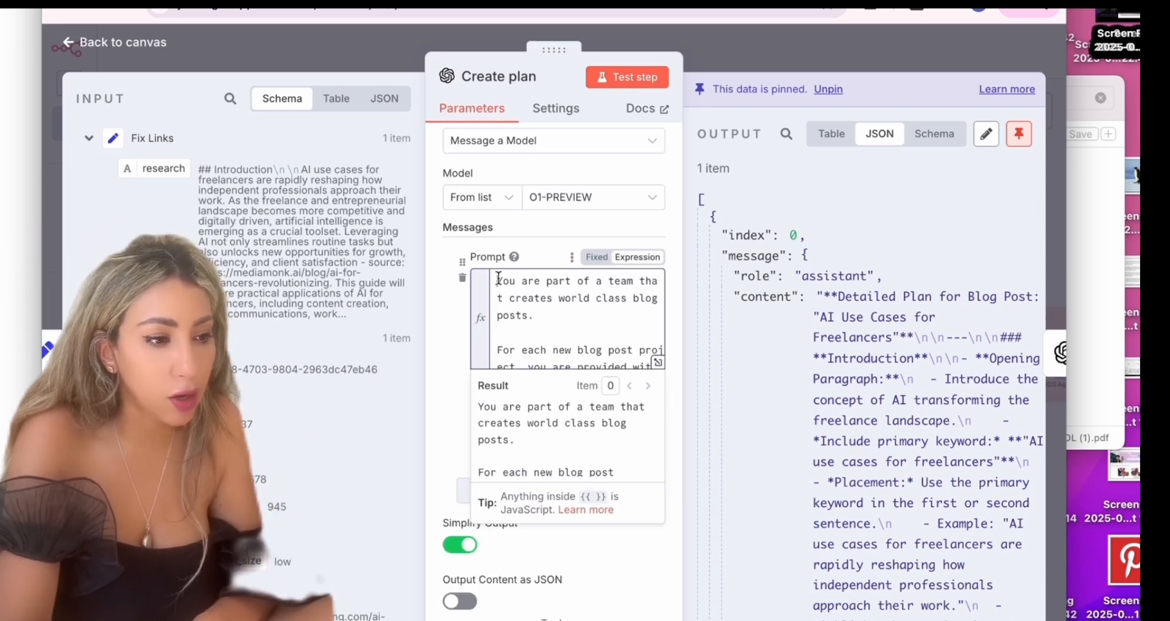
pyautogui.tripleClick(498, 279)
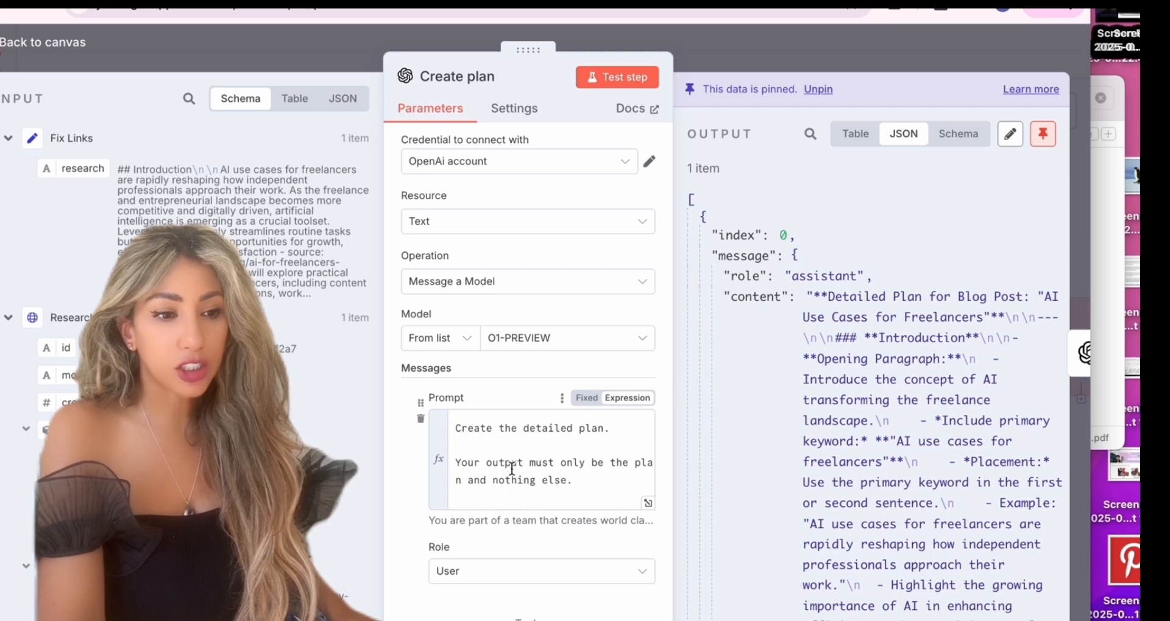
pyautogui.scroll(10, 512, 469)
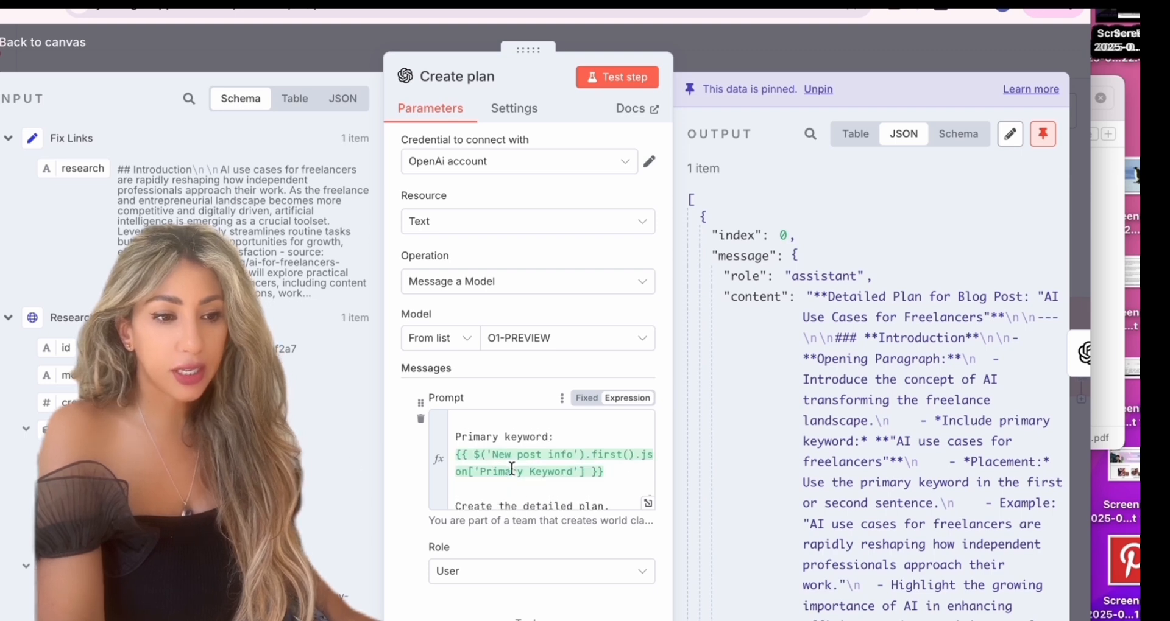
pyautogui.scroll(5, 512, 469)
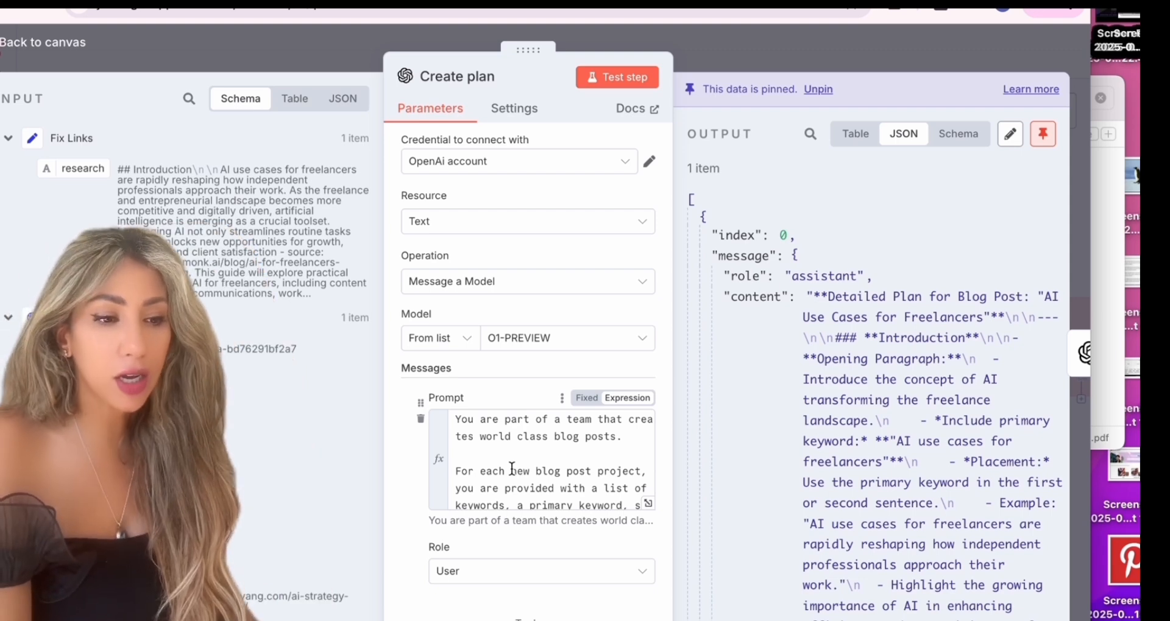
pyautogui.scroll(-2, 512, 469)
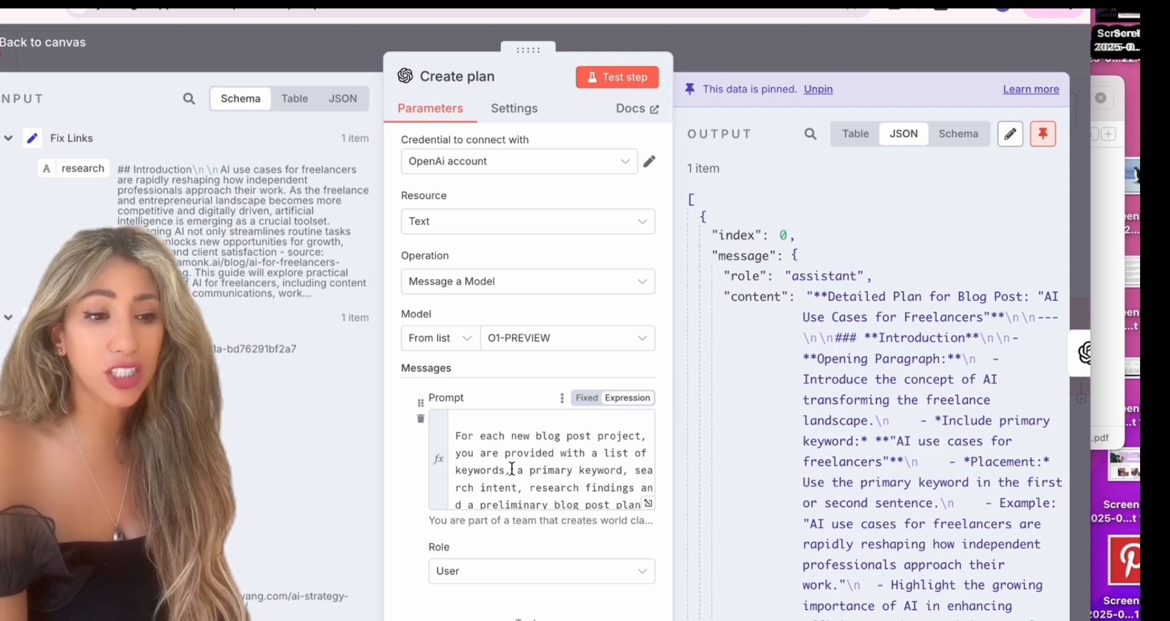
pyautogui.scroll(-3, 511, 469)
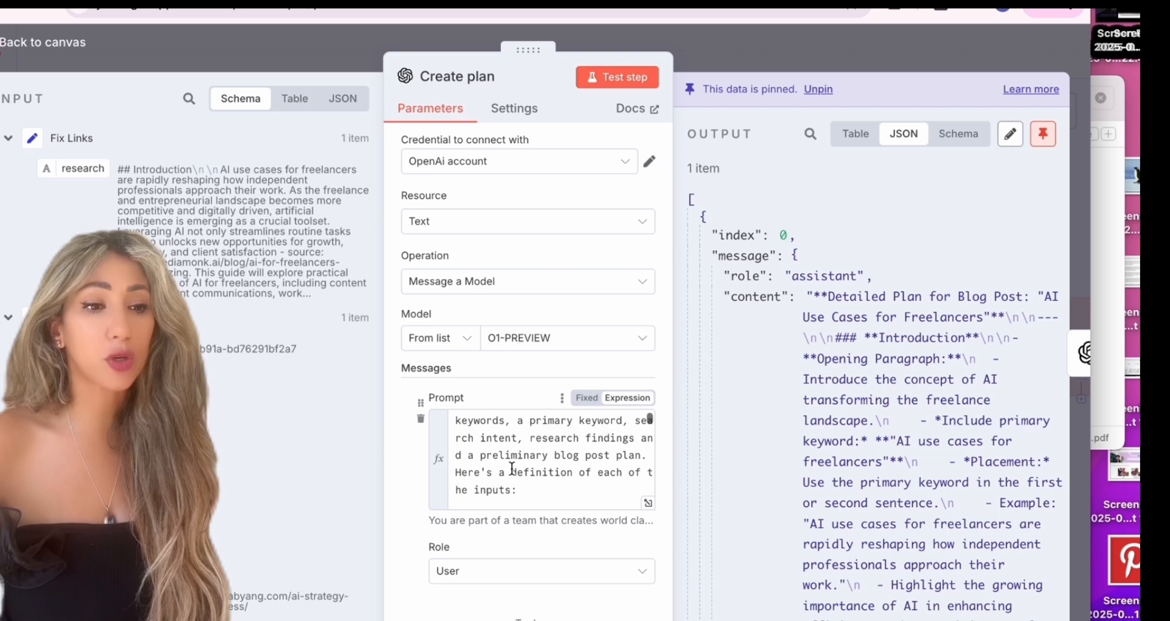
pyautogui.scroll(-10, 512, 468)
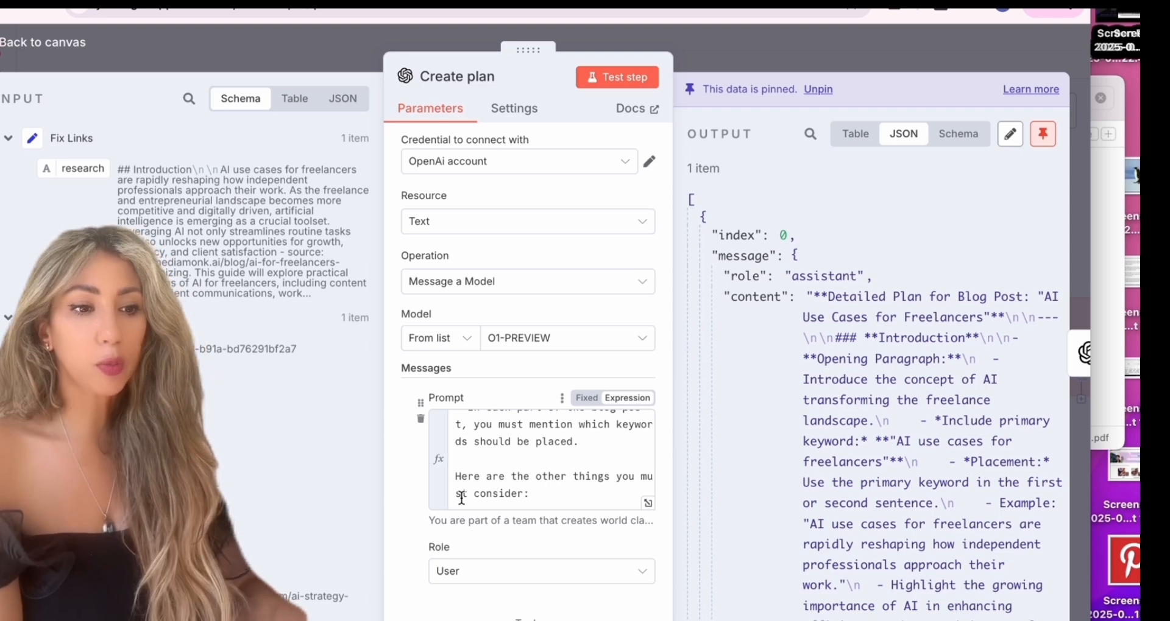
pyautogui.scroll(-8, 462, 498)
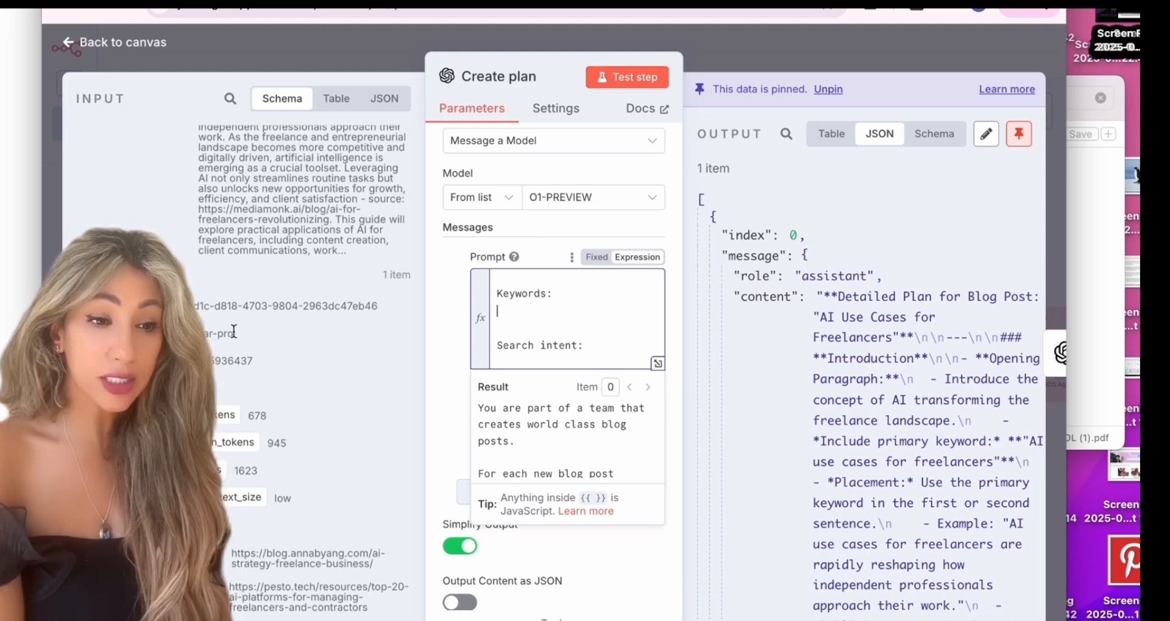
# Review the project details section around Keywords in the Create plan prompt, along with the incoming Fix Links and Research data.
pyautogui.press('Up')
pyautogui.press('Up')
pyautogui.press('Up')
pyautogui.press('Up')
pyautogui.press('Up')
pyautogui.press('Up')
pyautogui.press('Up')
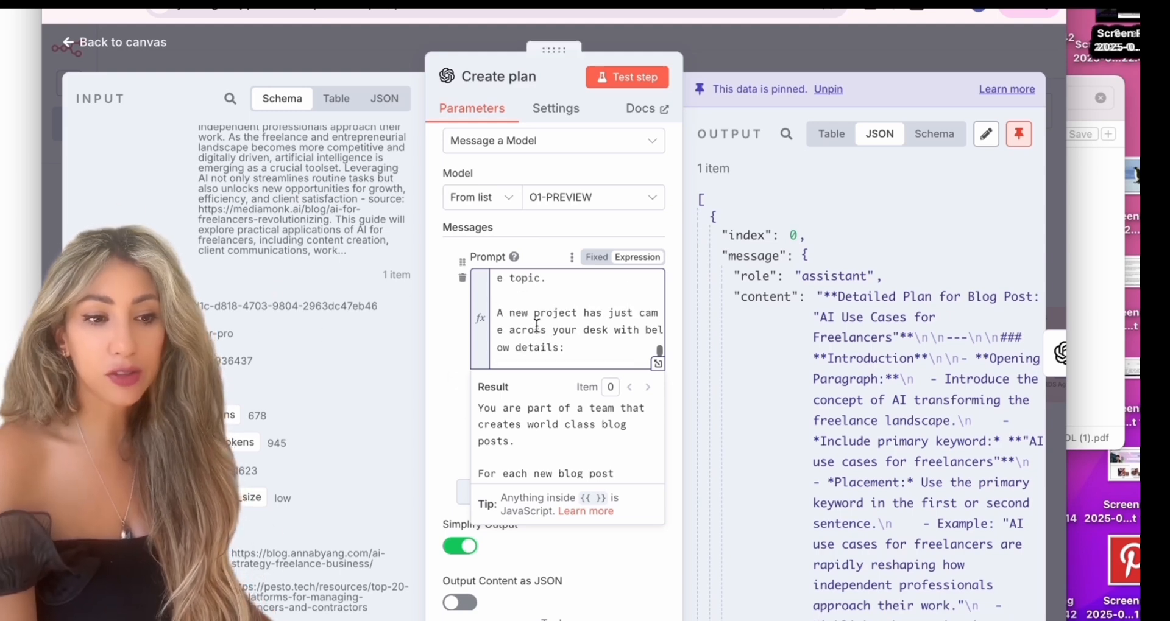
pyautogui.press('Down')
pyautogui.press('Down')
pyautogui.press('Down')
pyautogui.press('Down')
pyautogui.press('Down')
pyautogui.press('Down')
pyautogui.press('Down')
pyautogui.press('Down')
pyautogui.scroll(2, 305, 366)
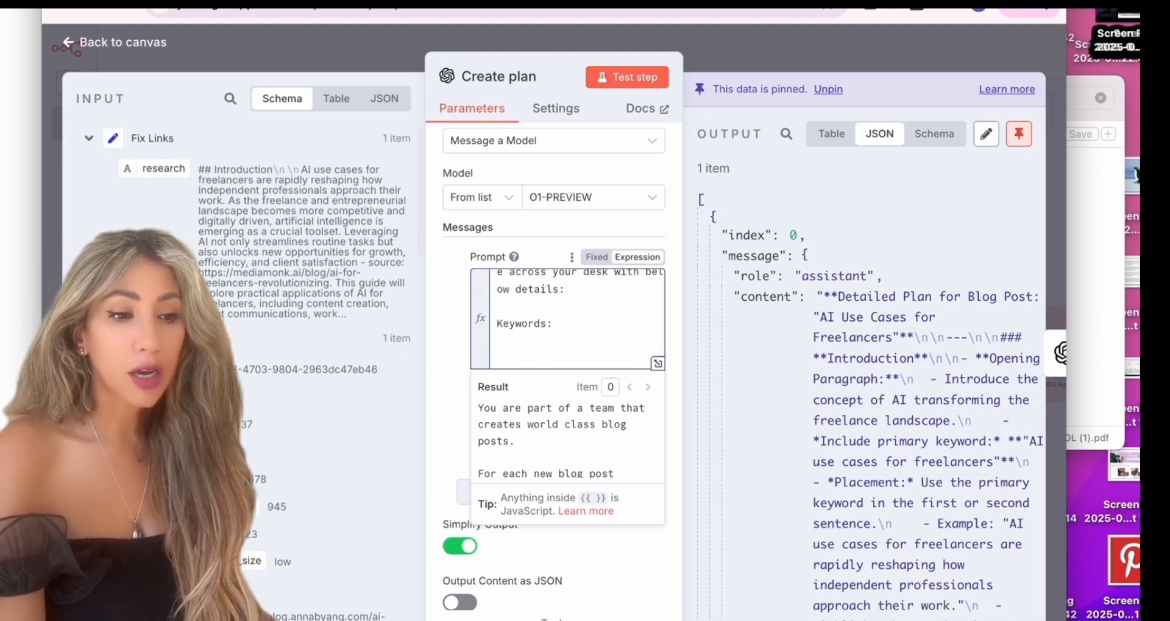
pyautogui.scroll(-4, 244, 366)
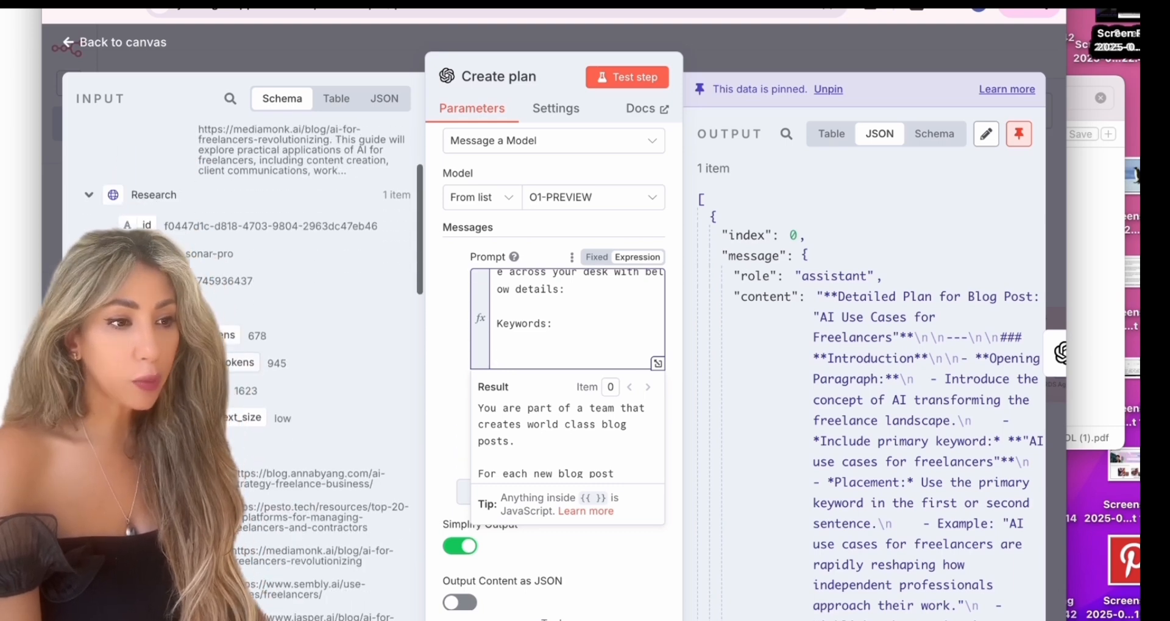
# Insert the Fix Links research field as {{ $json.research }} directly below Research findings in the Create plan prompt.
pyautogui.moveTo(83, 168); pyautogui.dragTo(518, 427)
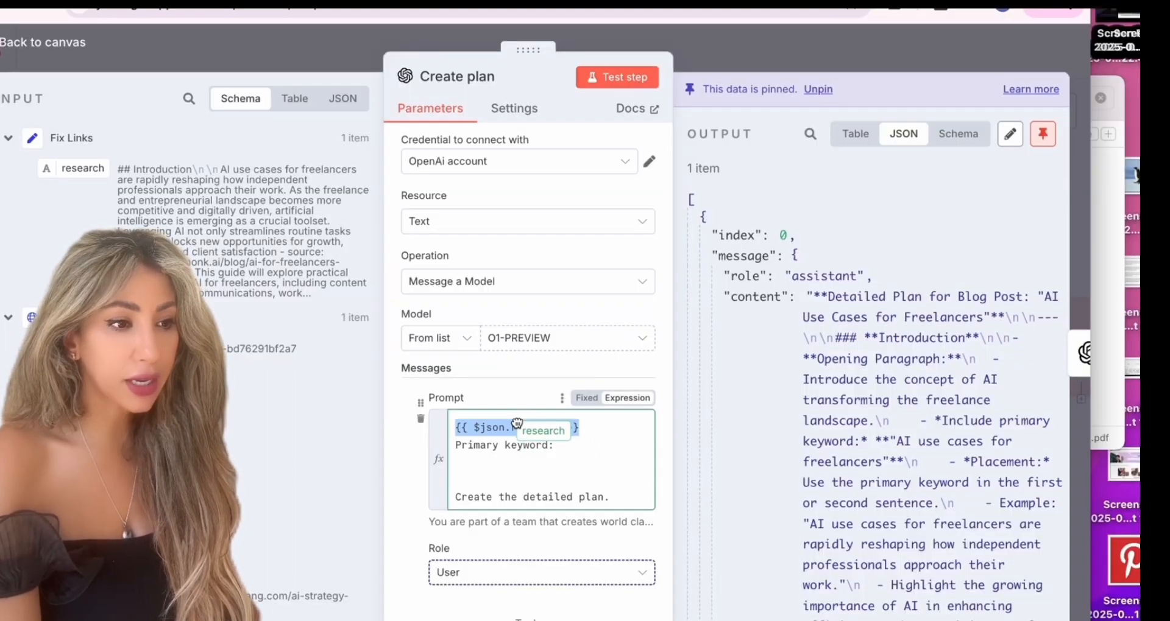
pyautogui.click(455, 448)
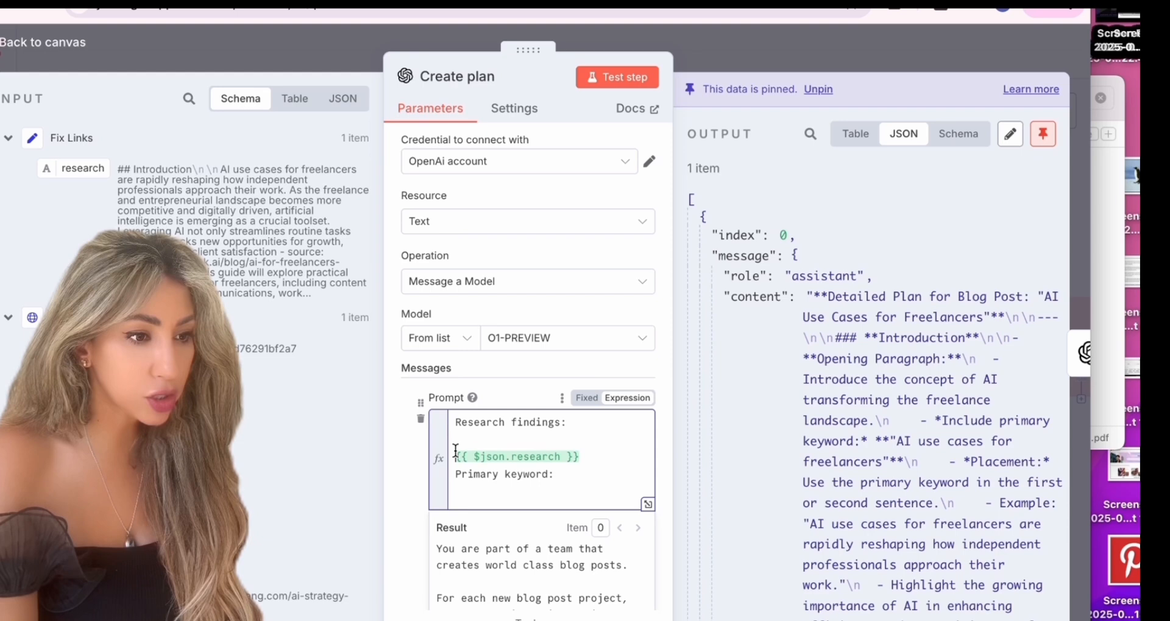
pyautogui.press('BackSpace')
# Insert New post info's Primary Keyword field under Primary keyword in the prompt and make its expression use first() instead of item.
pyautogui.scroll(6, 244, 244)
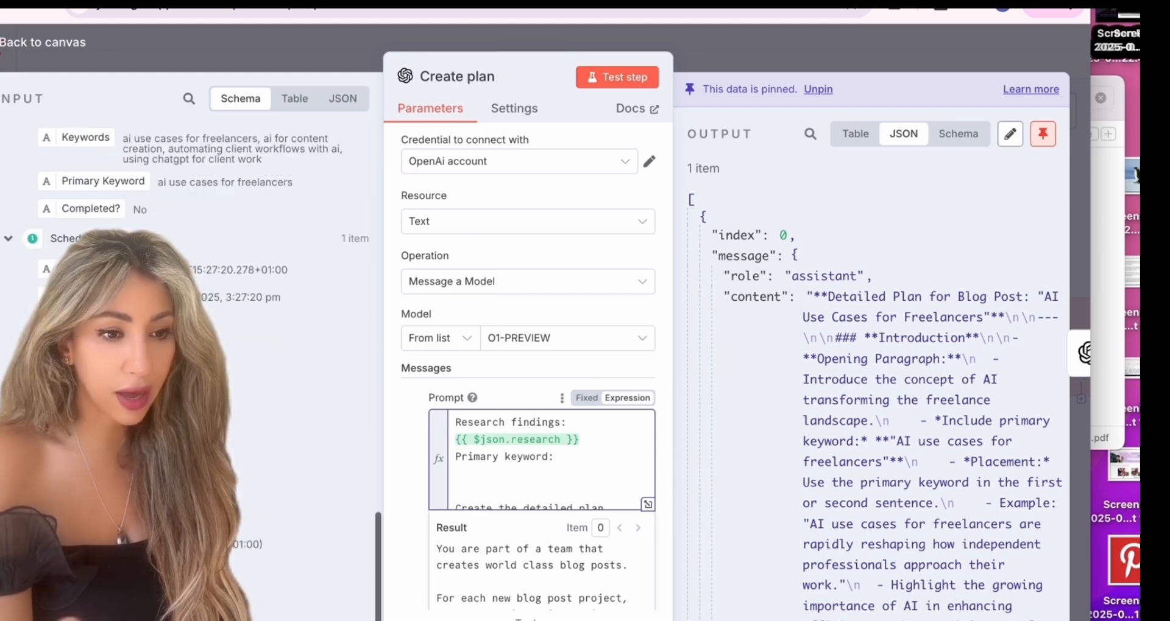
pyautogui.moveTo(76, 298); pyautogui.dragTo(490, 491)
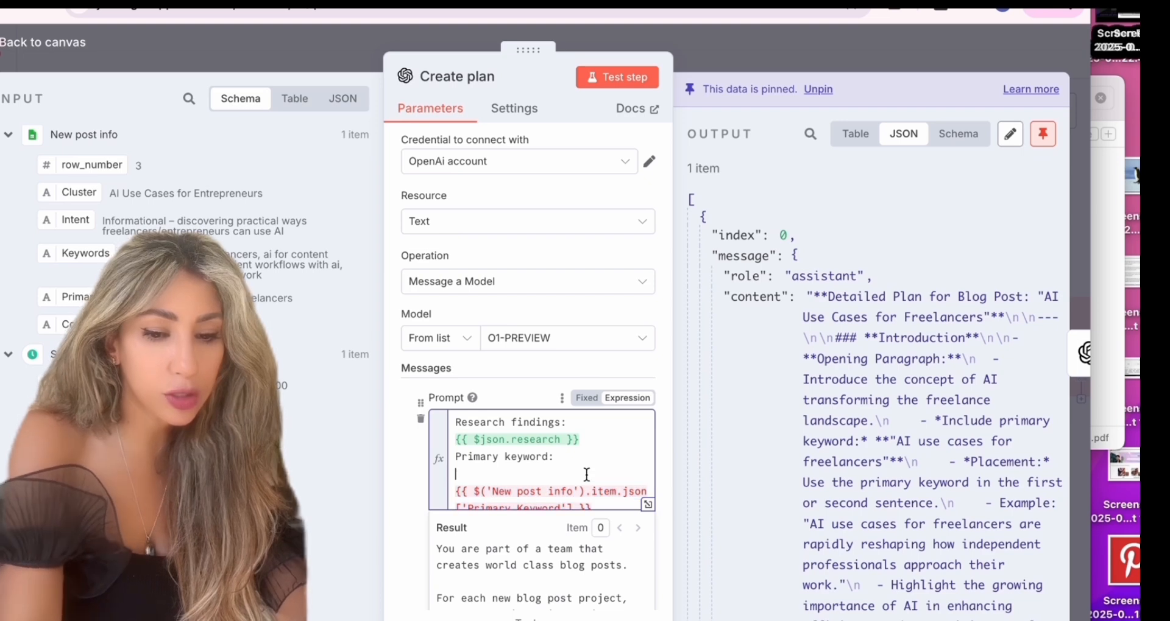
pyautogui.scroll(-1, 585, 472)
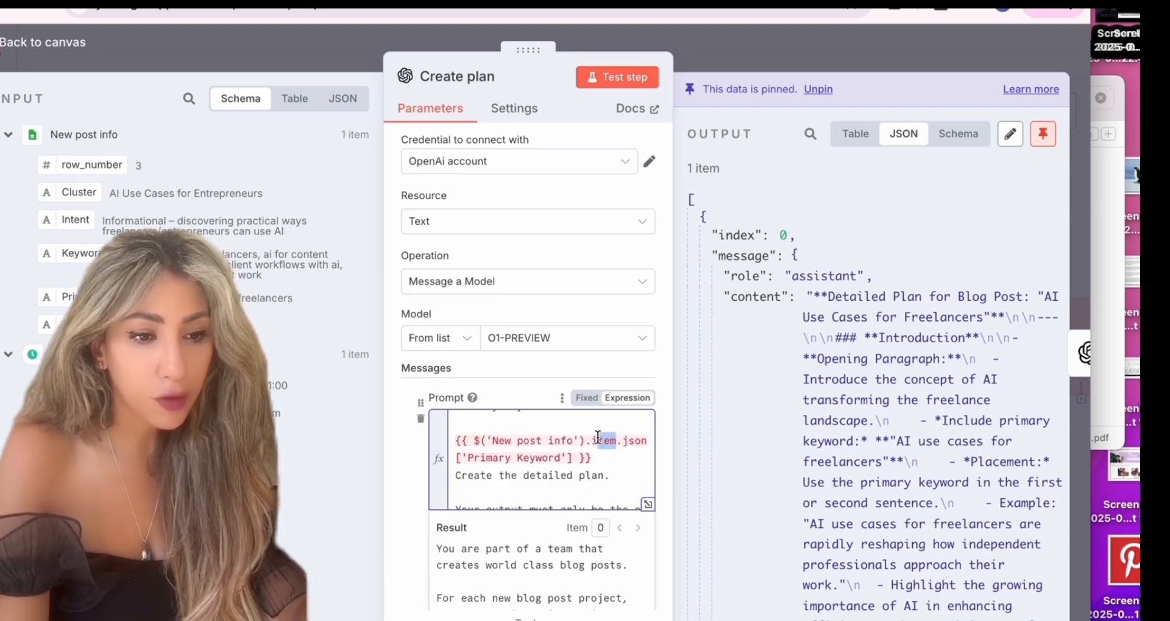
pyautogui.write('irs')
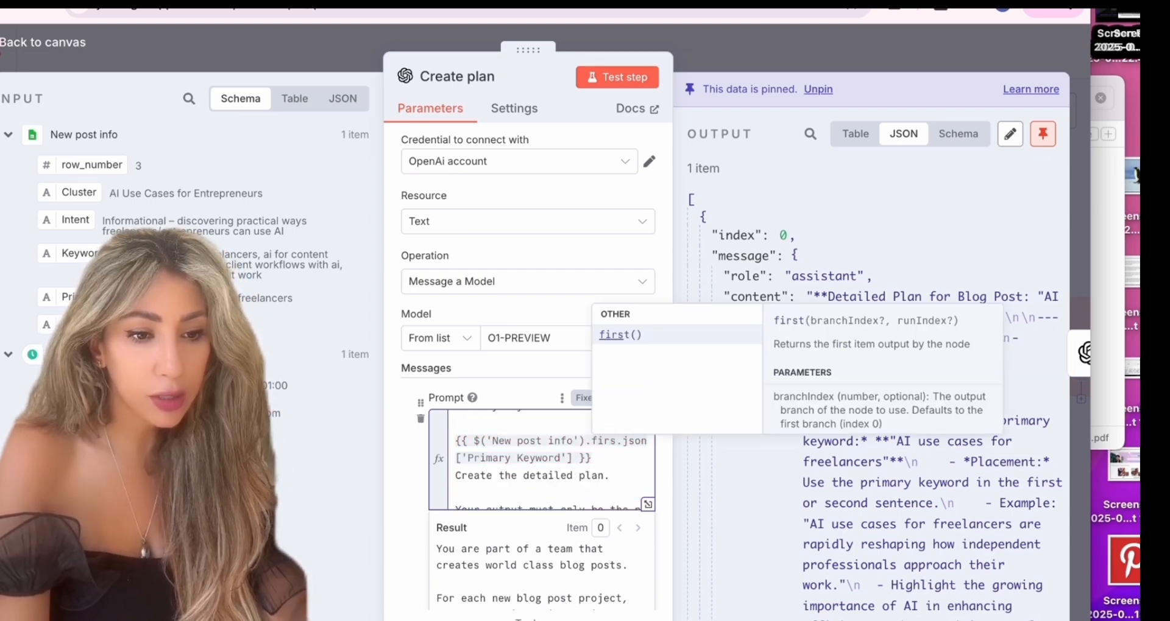
pyautogui.click(652, 336)
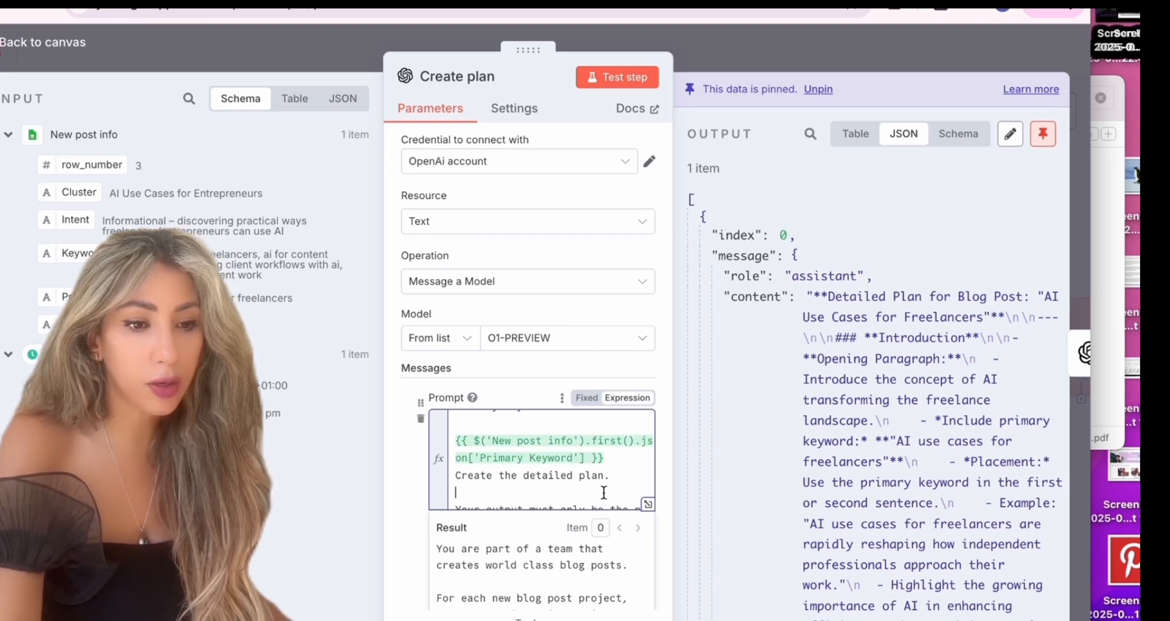
# Test the Create plan node, overwriting its pinned output, and read through the generated plan.
pyautogui.scroll(-1, 603, 492)
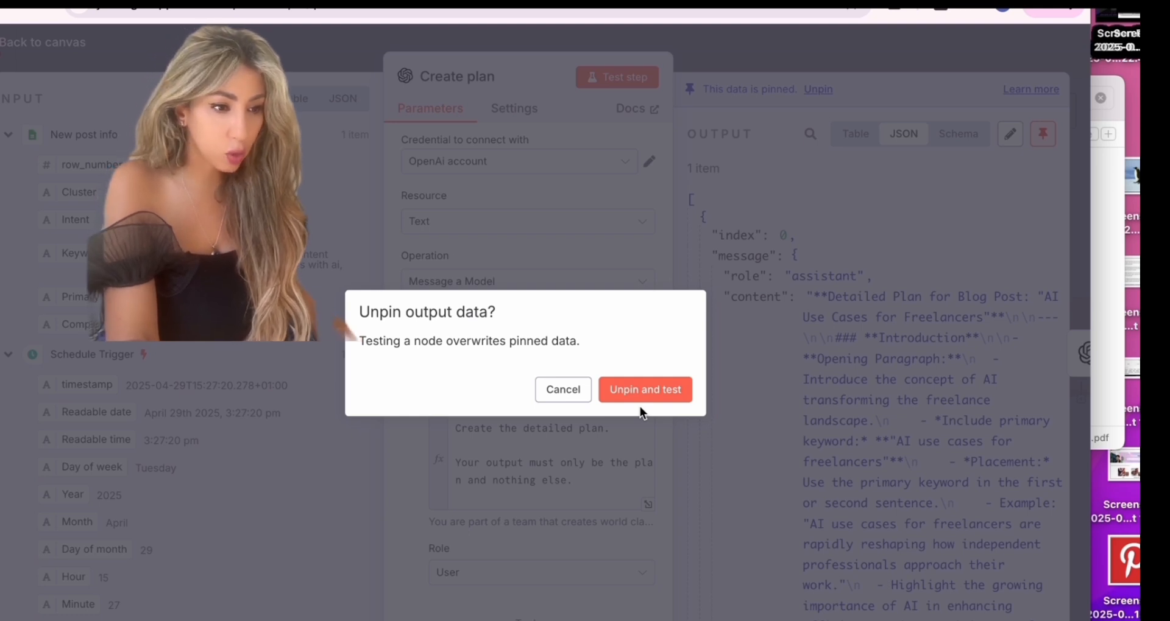
pyautogui.click(641, 394)
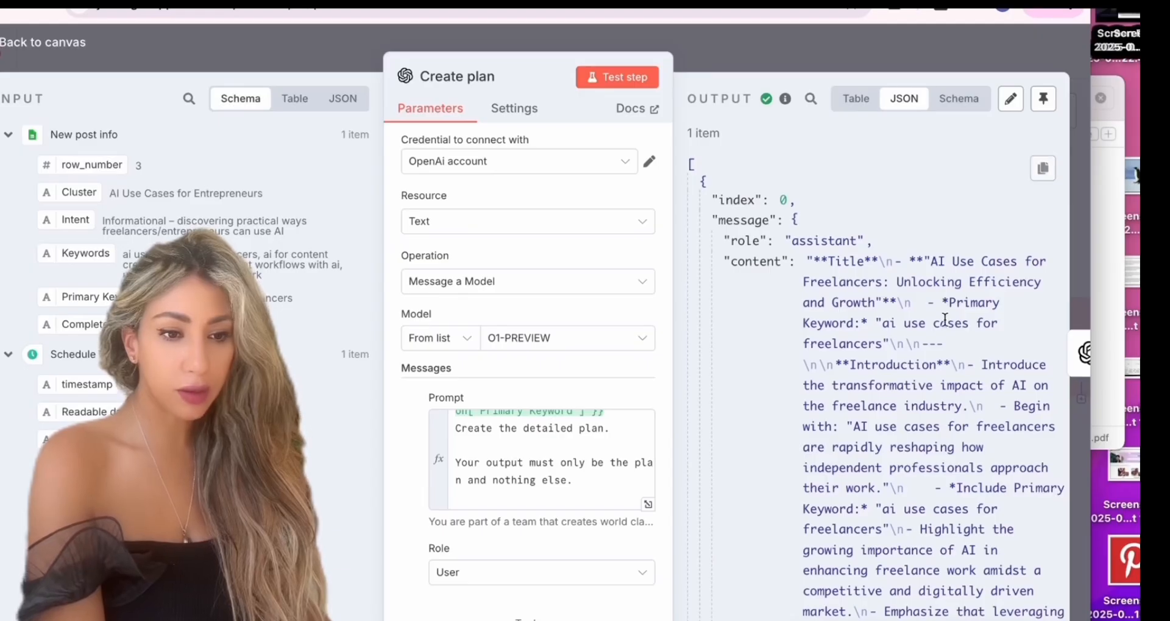
pyautogui.scroll(-20, 944, 319)
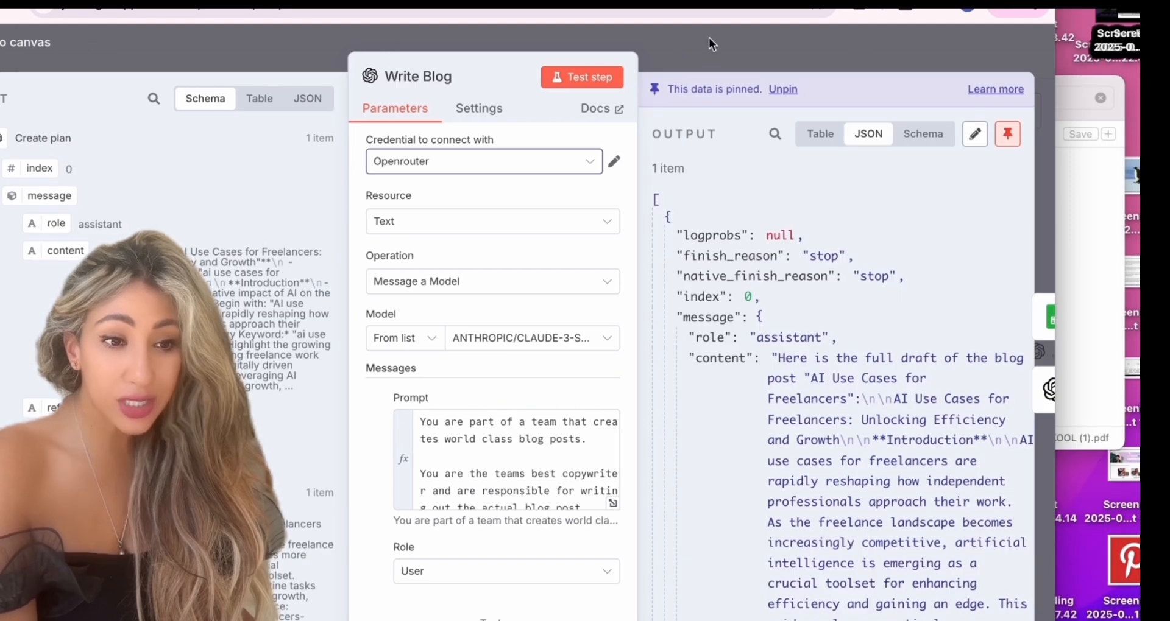
# Test the Write Blog node in the Writing Blog section, unpinning its existing output data.
pyautogui.click(711, 42)
pyautogui.scroll(-5, 705, 364)
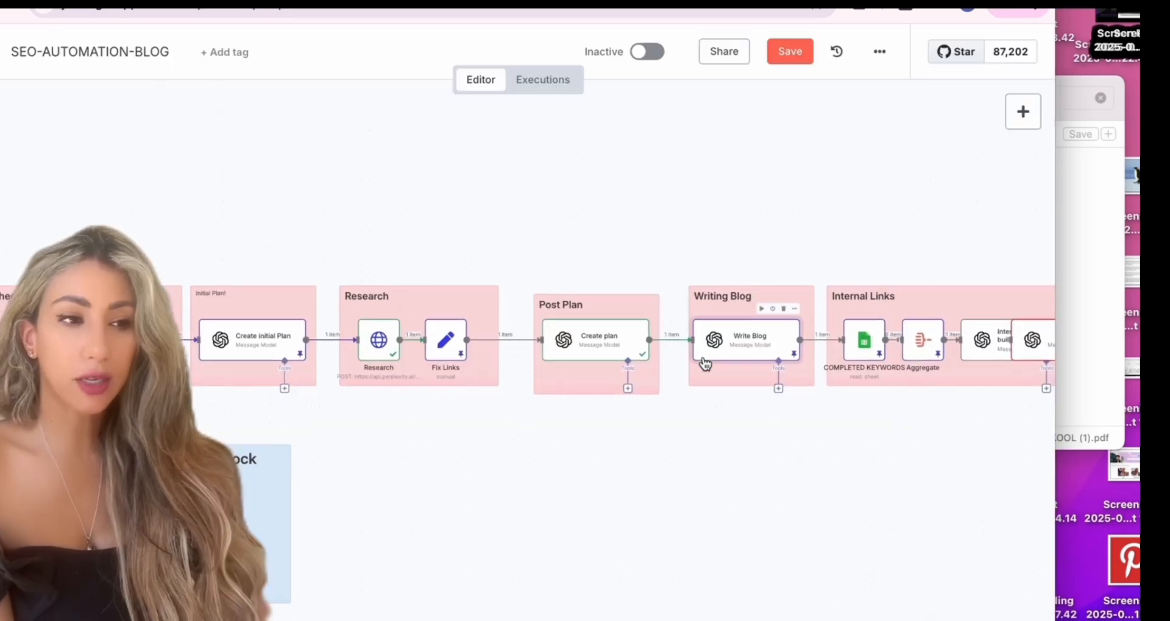
pyautogui.hscroll(3, 703, 363)
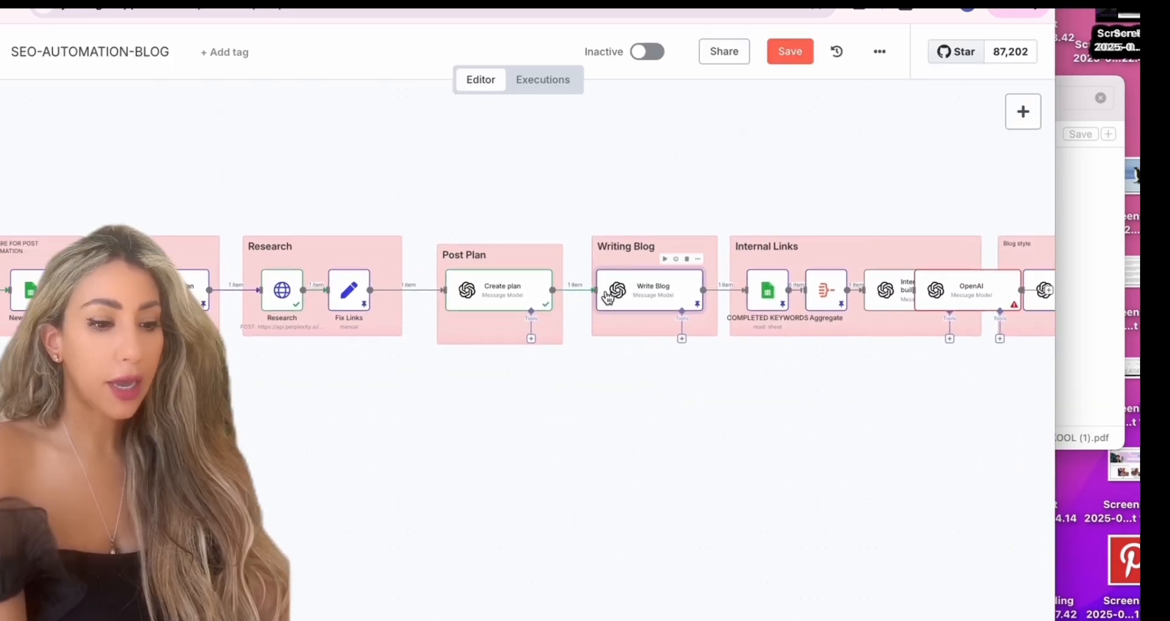
pyautogui.hscroll(3, 638, 298)
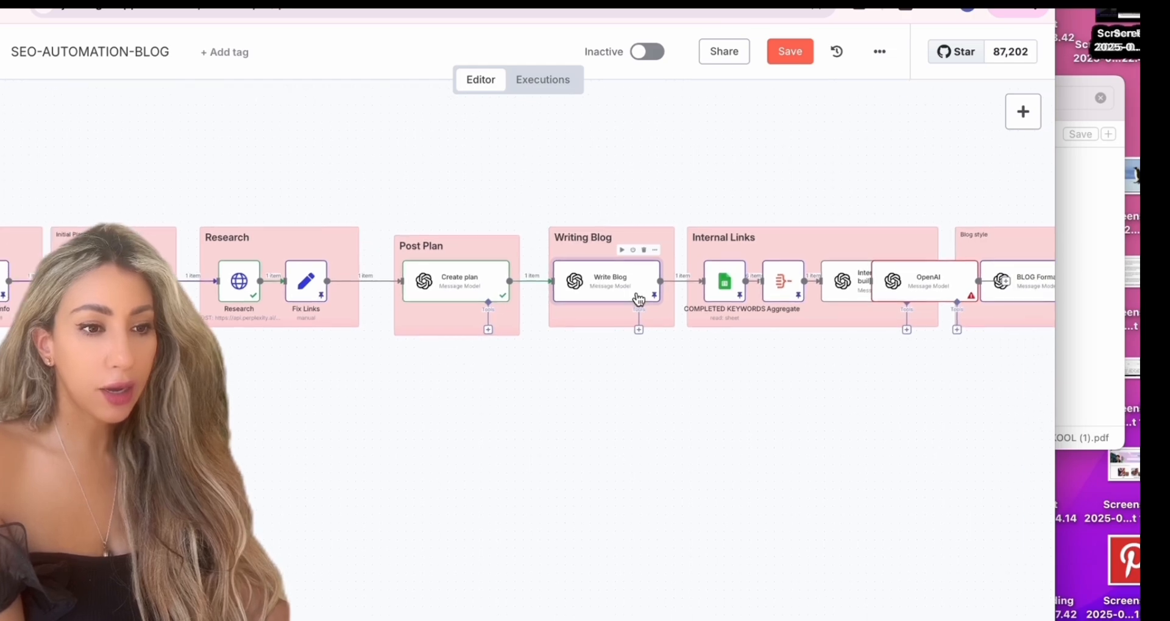
pyautogui.hscroll(3, 605, 287)
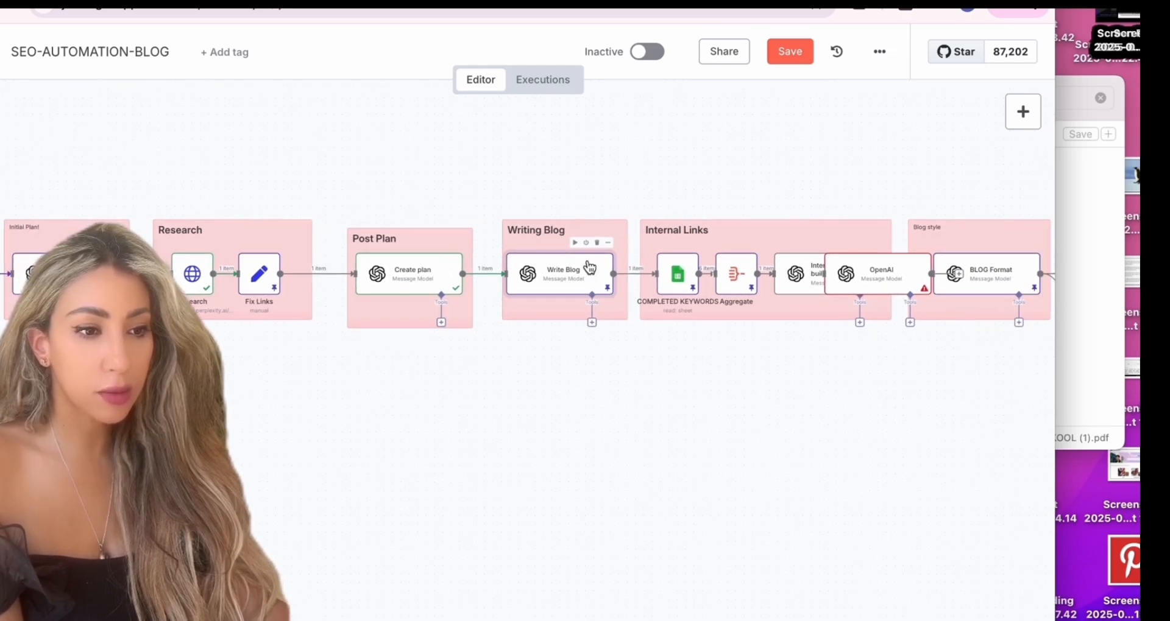
pyautogui.hscroll(3, 589, 267)
pyautogui.doubleClick(548, 271)
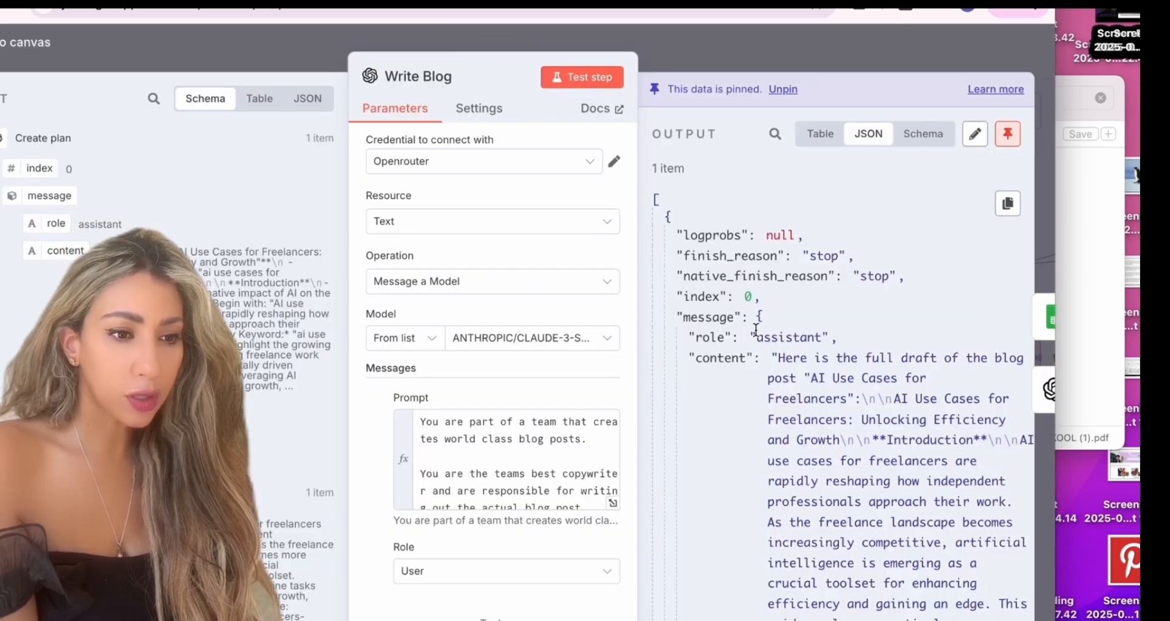
pyautogui.scroll(-5, 755, 330)
pyautogui.click(582, 77)
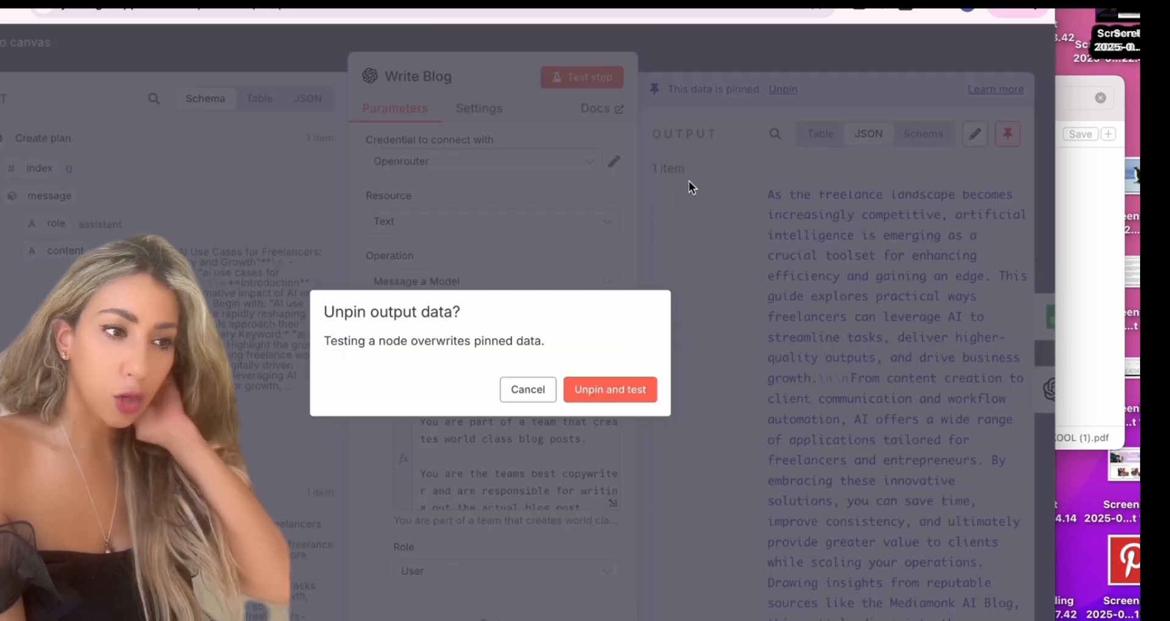
pyautogui.click(617, 389)
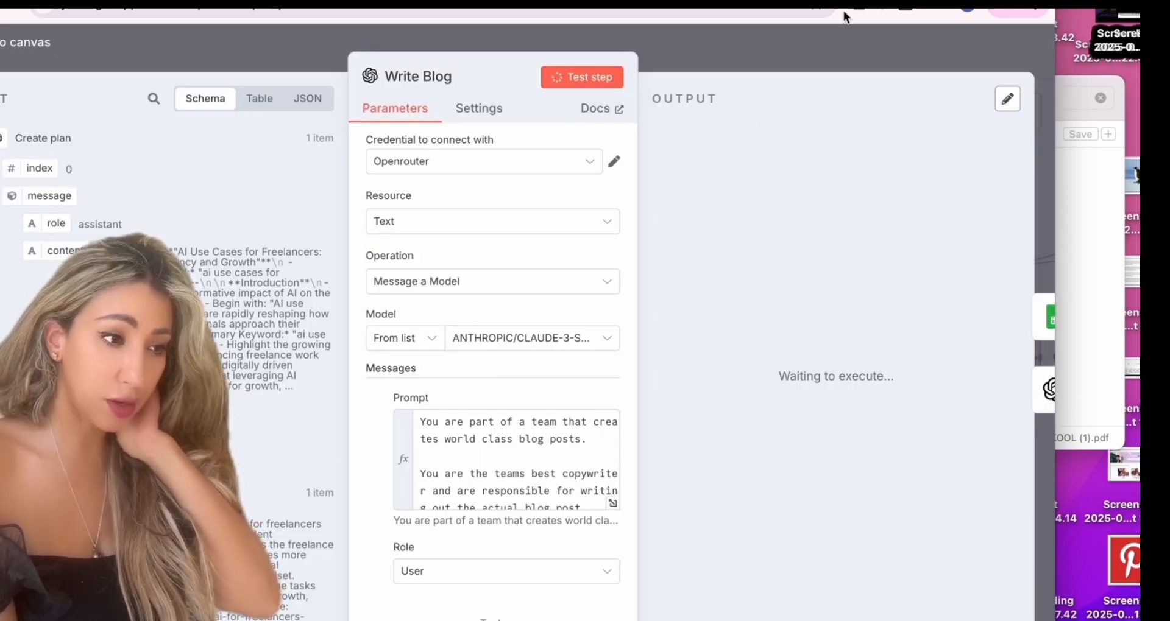
# Check the Write Blog node's model selection and review its output, including the error details and the blog content.
pyautogui.scroll(-2, 492, 300)
pyautogui.click(484, 268)
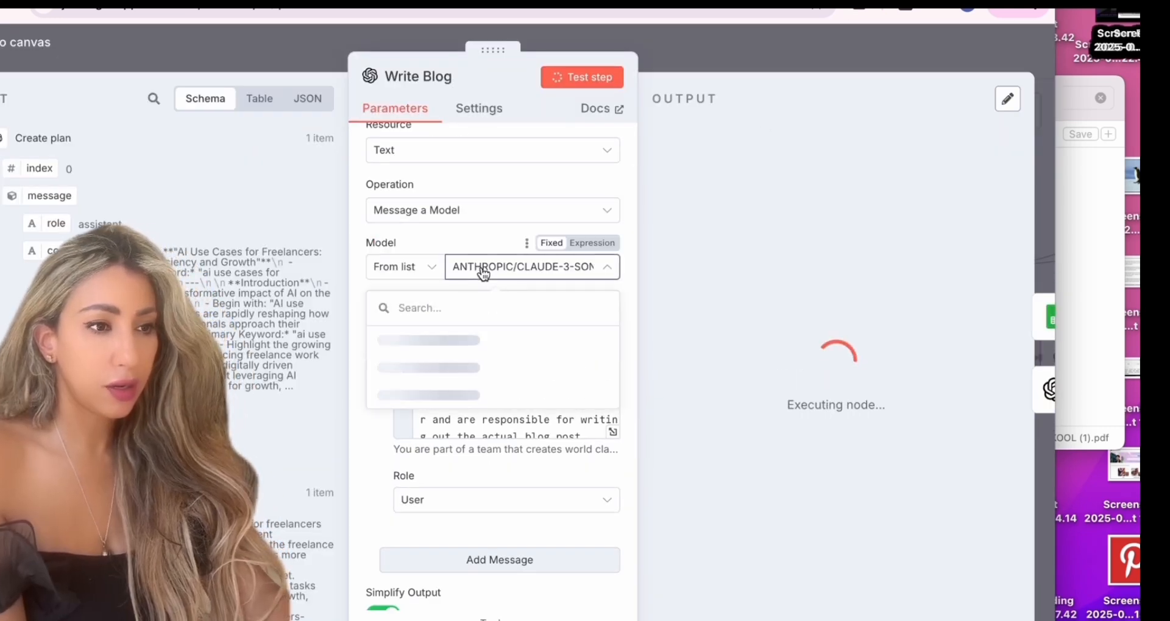
pyautogui.click(685, 210)
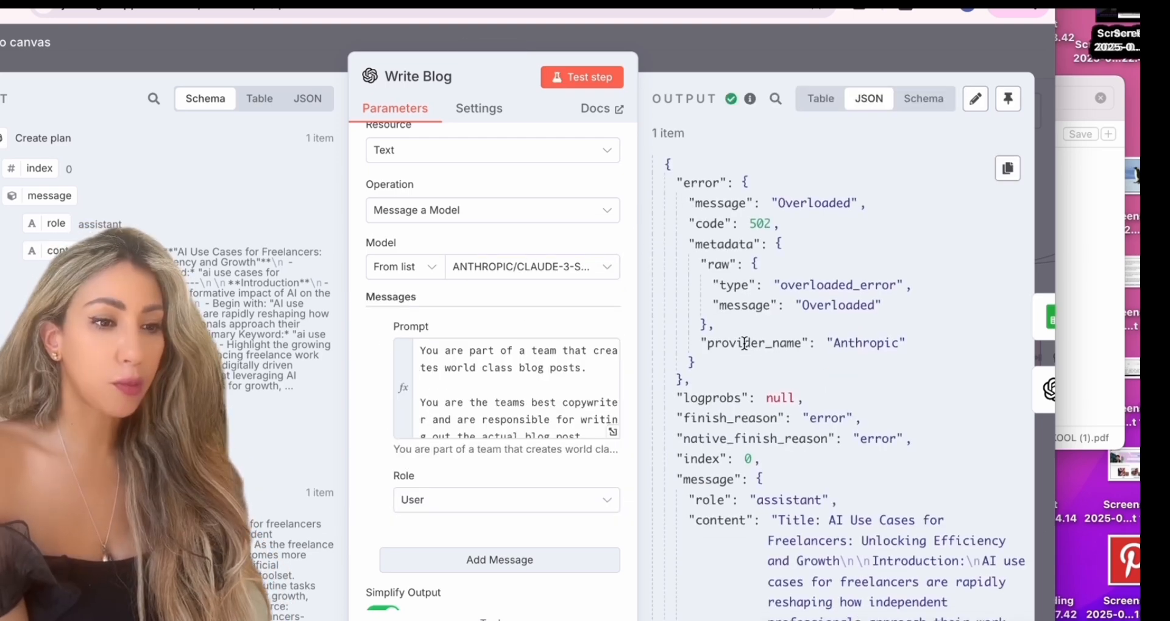
pyautogui.scroll(1, 781, 262)
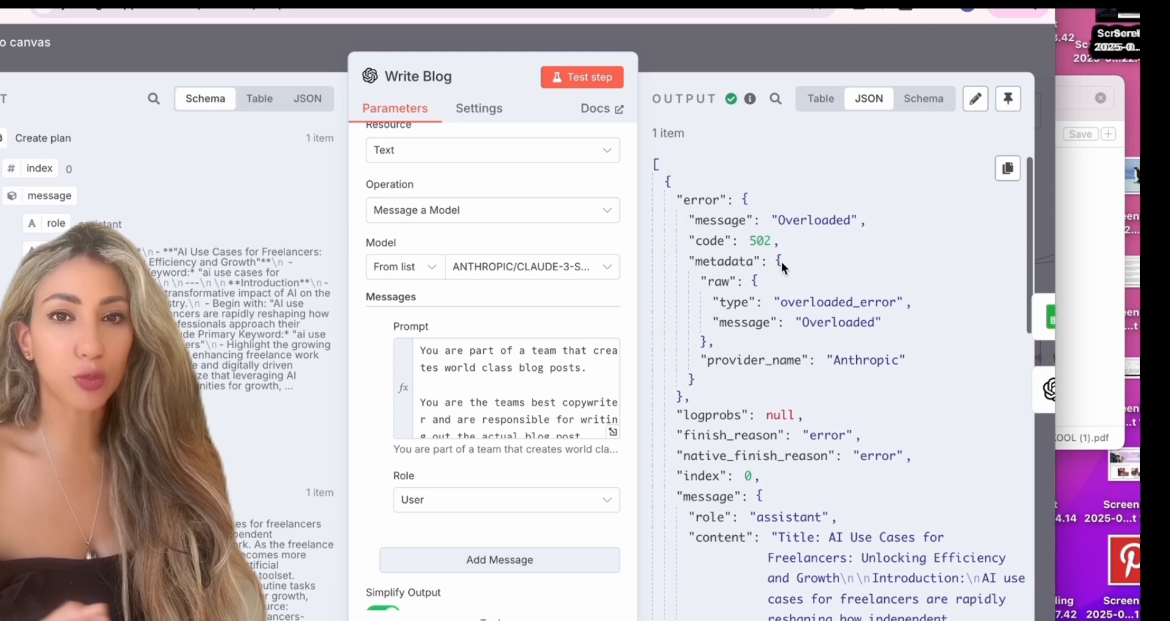
pyautogui.scroll(-10, 783, 268)
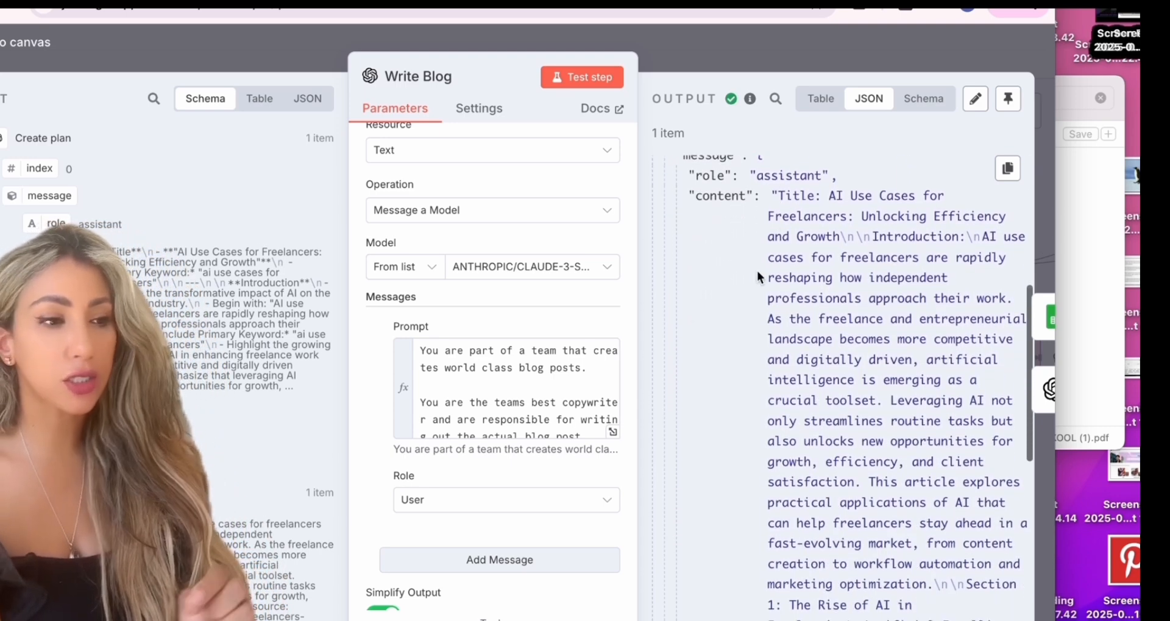
pyautogui.scroll(-5, 557, 365)
pyautogui.scroll(12, 877, 271)
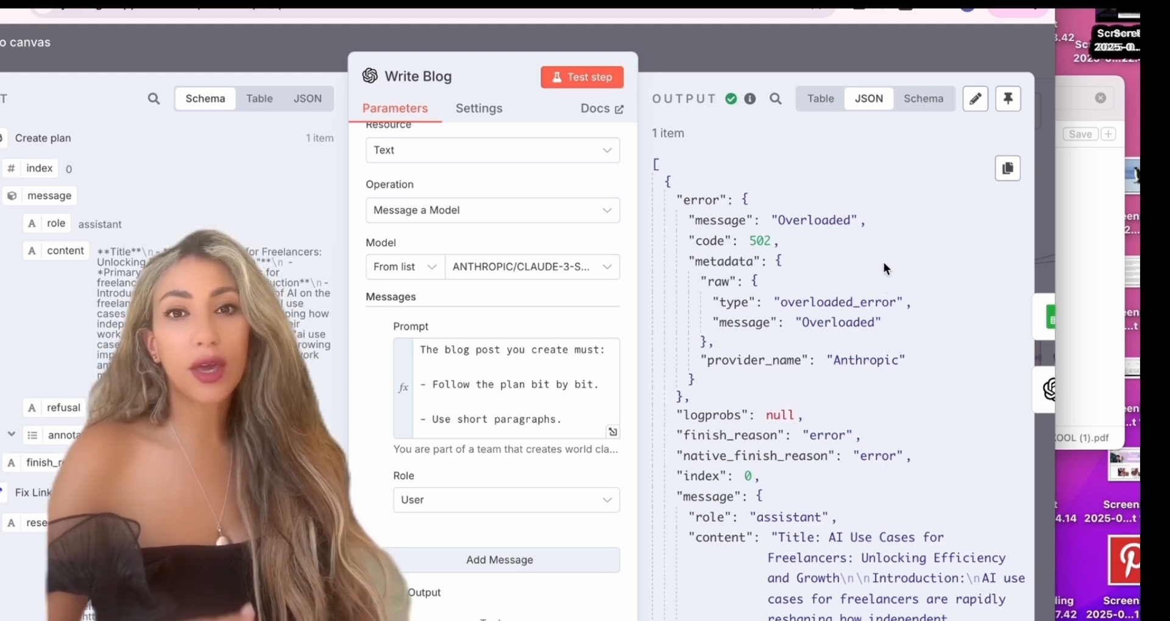
pyautogui.scroll(-15, 808, 349)
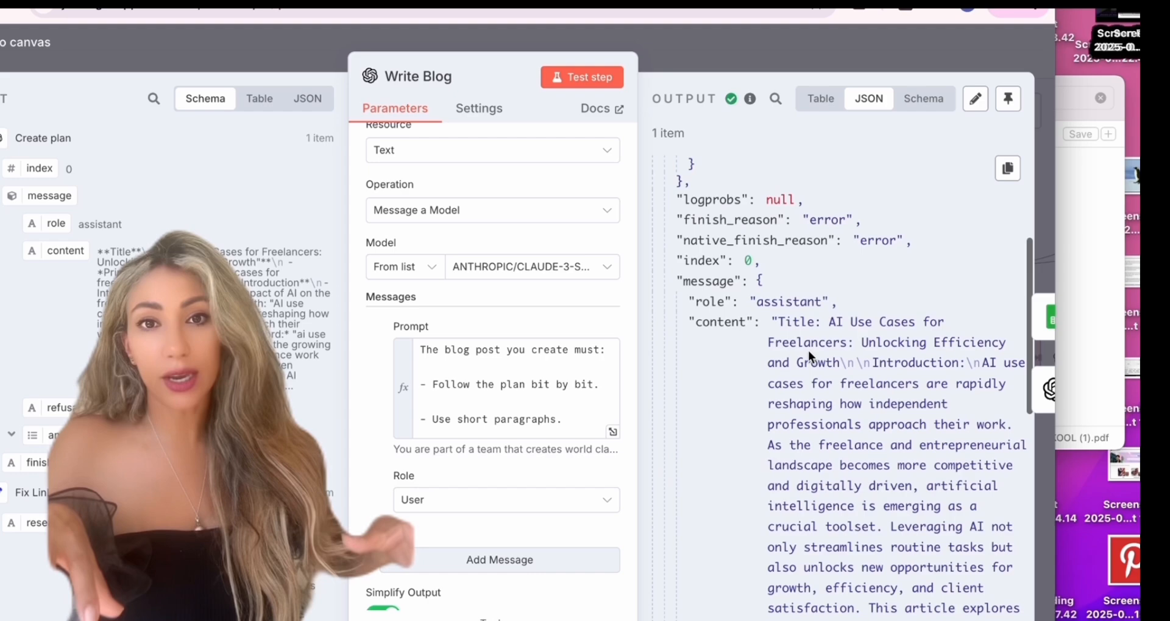
pyautogui.click(777, 42)
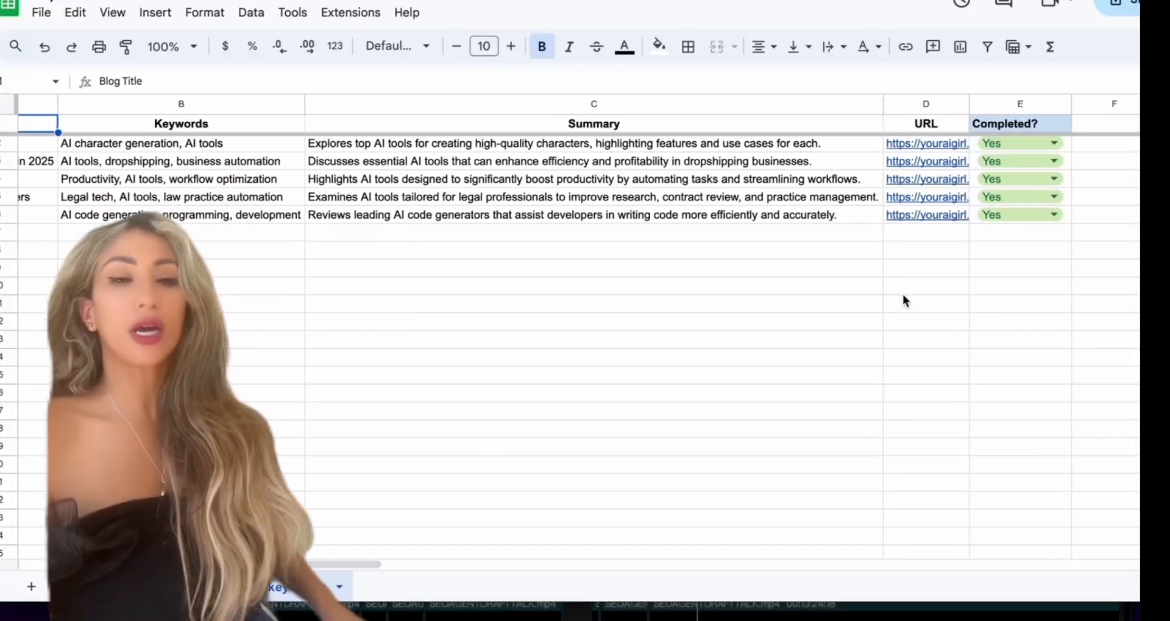
# Examine the completed keywords spreadsheet in Google Sheets, covering its Blog Title, Keywords, Summary, URL and Completed columns.
pyautogui.hscroll(1, 902, 294)
pyautogui.hscroll(-1, 903, 296)
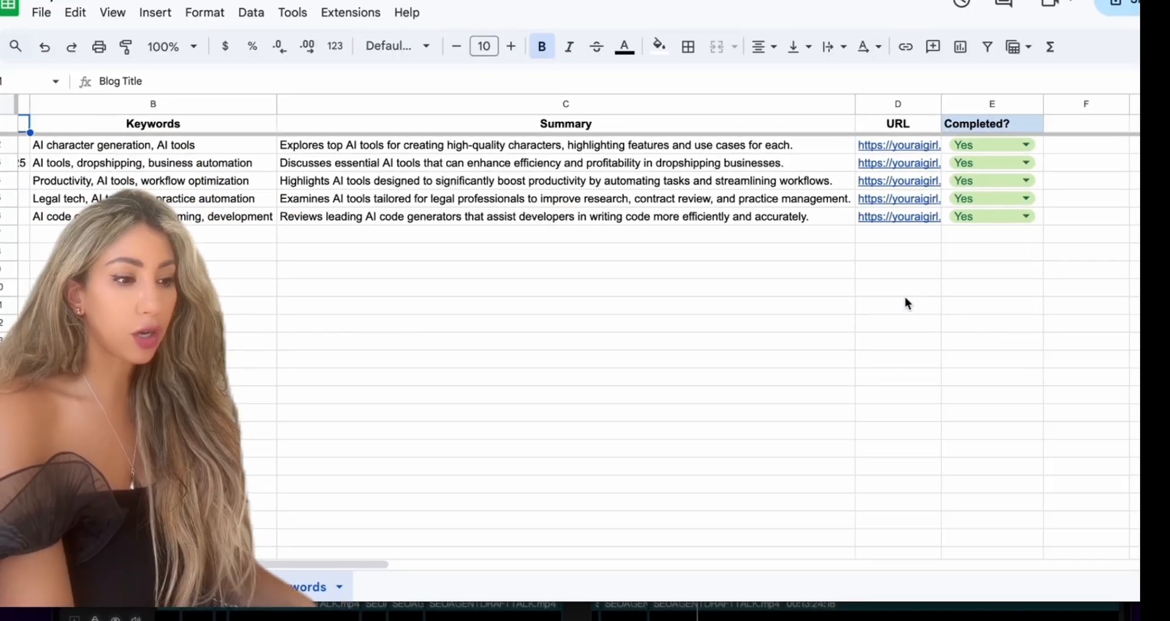
pyautogui.hscroll(-5, 904, 298)
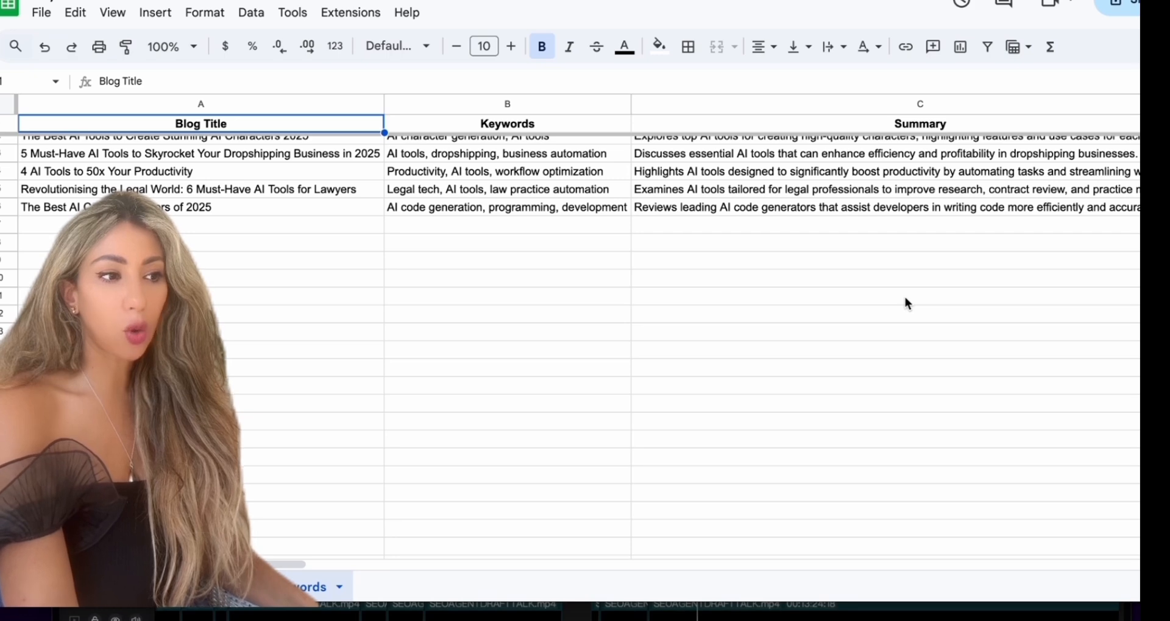
pyautogui.hscroll(5, 905, 299)
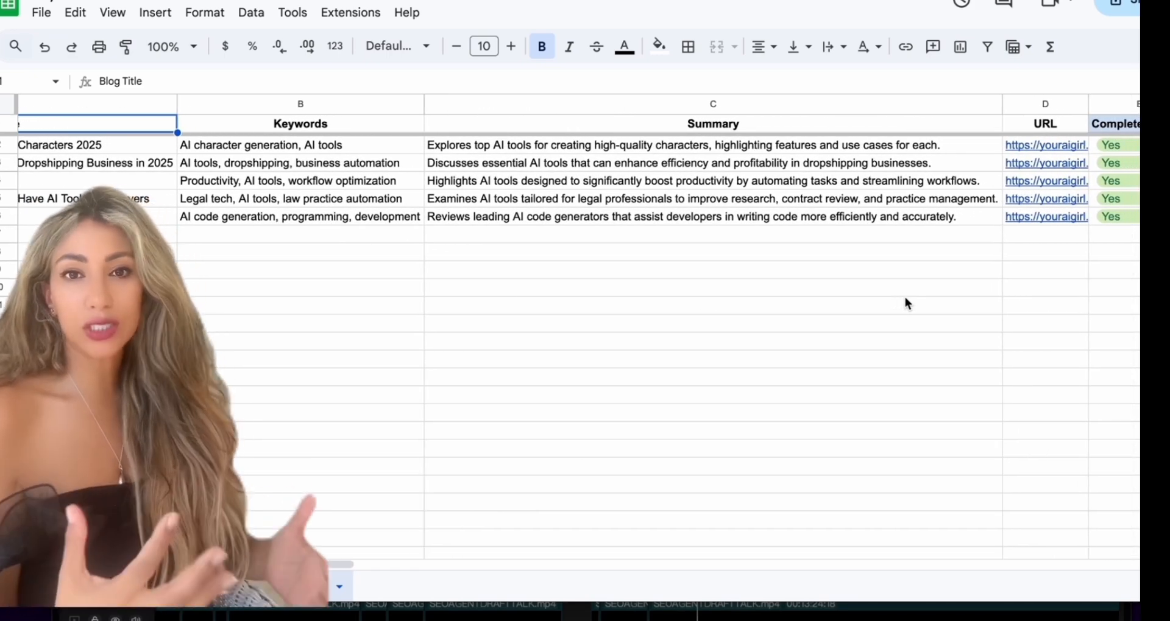
pyautogui.click(904, 295)
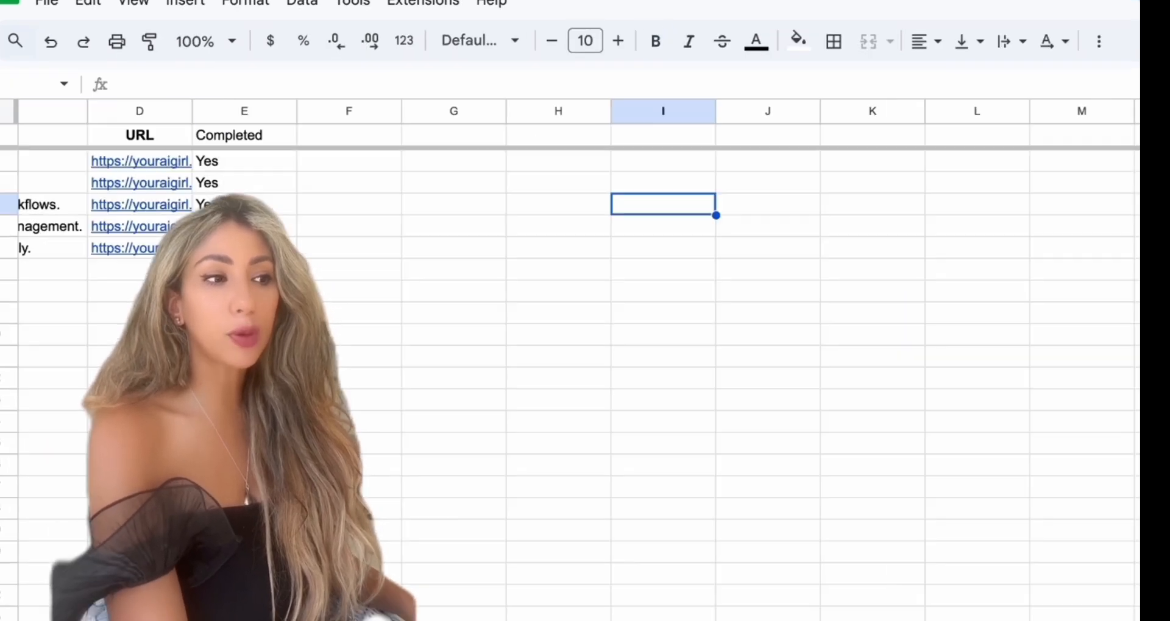
pyautogui.hscroll(-10, 417, 304)
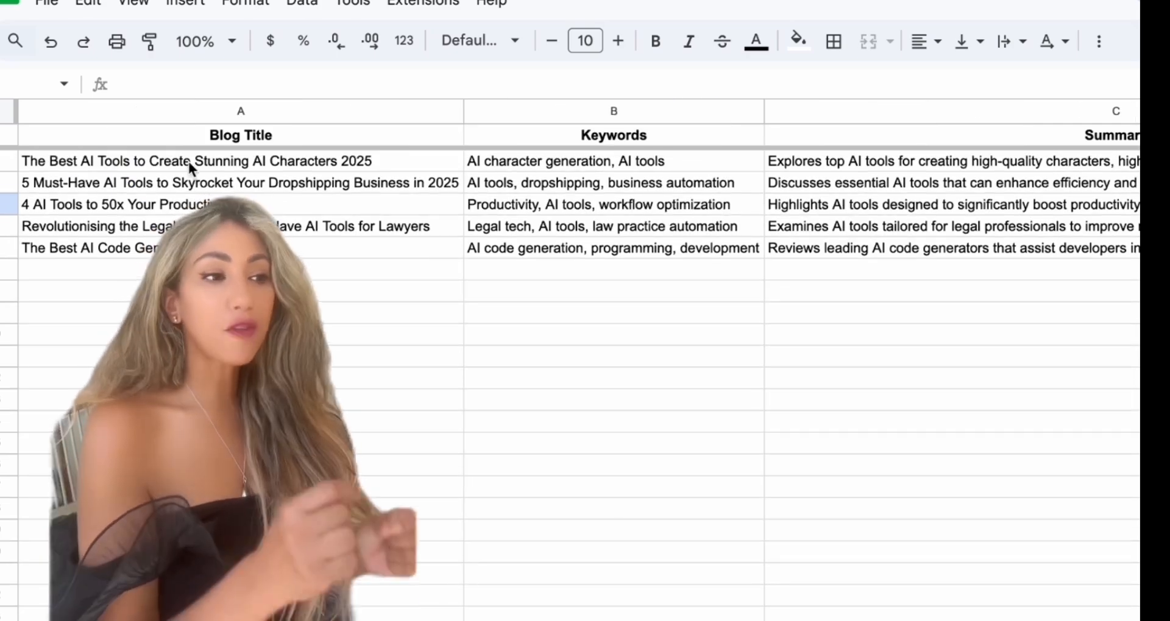
pyautogui.hscroll(10, 817, 247)
pyautogui.hscroll(-10, 816, 247)
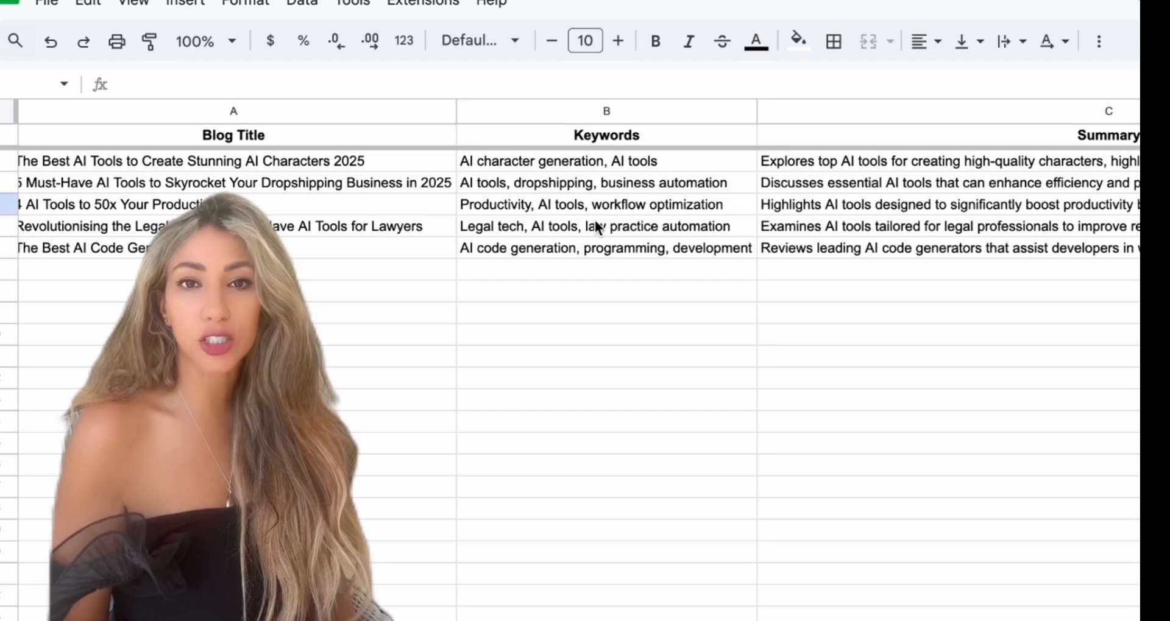
pyautogui.scroll(-3, 690, 230)
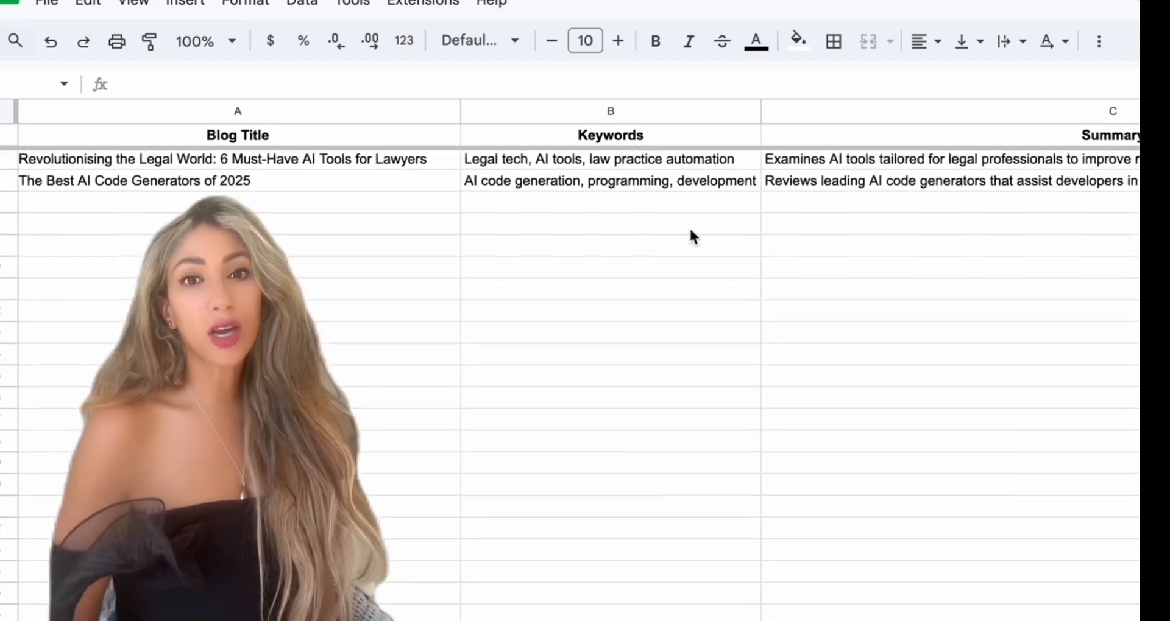
pyautogui.scroll(3, 690, 229)
pyautogui.hscroll(10, 689, 228)
pyautogui.hscroll(-8, 689, 228)
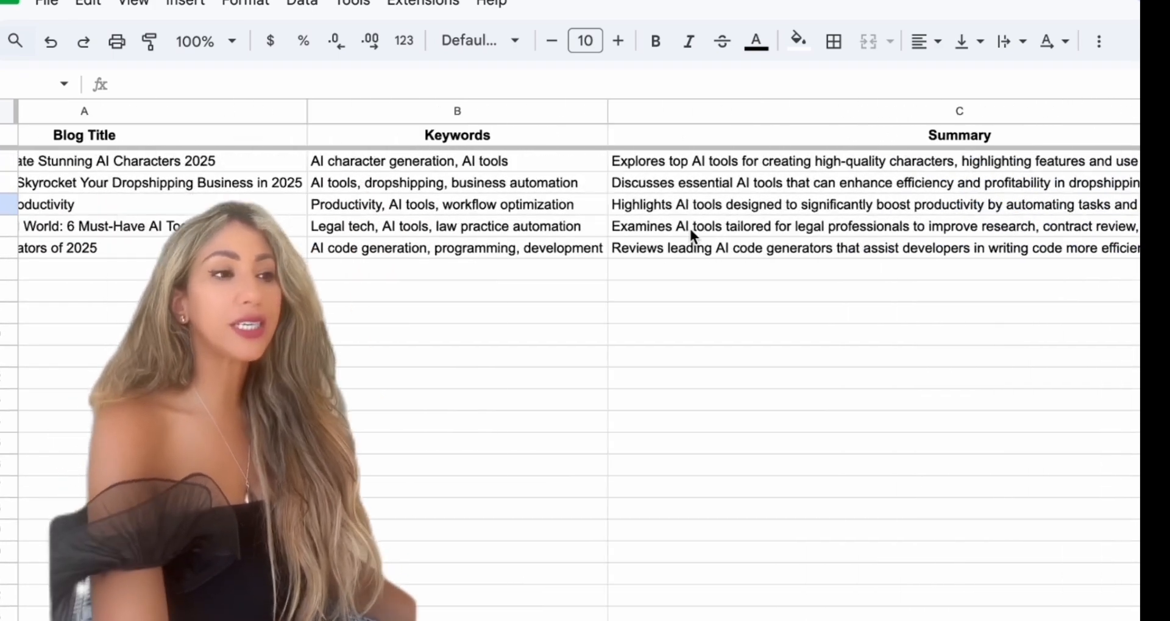
pyautogui.hscroll(12, 690, 229)
pyautogui.hscroll(-1, 690, 228)
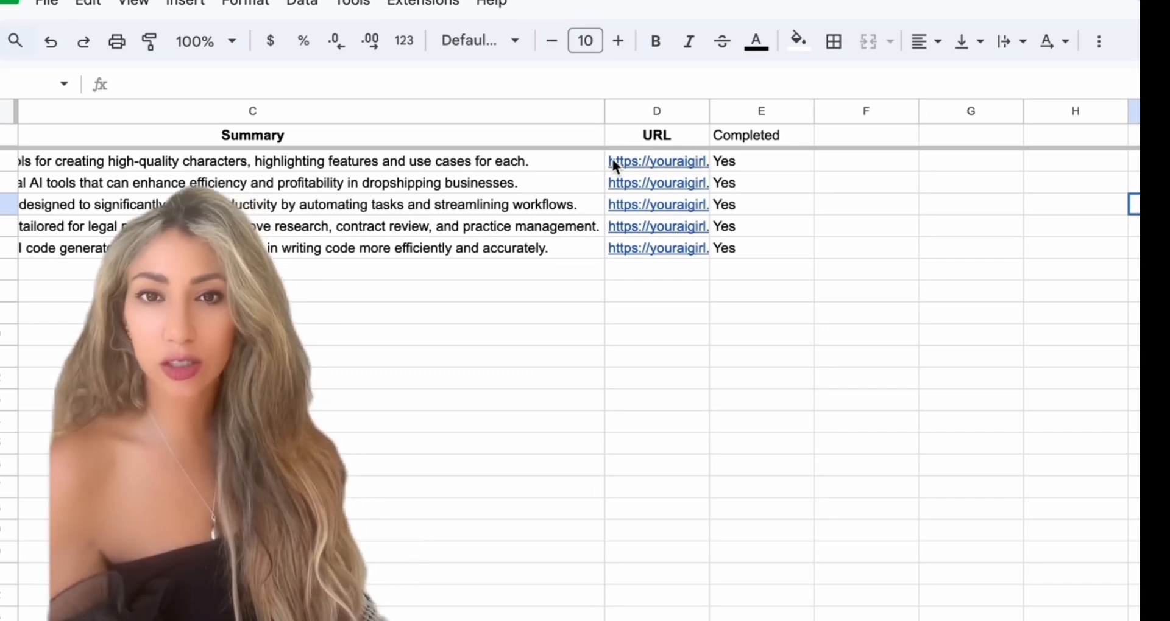
pyautogui.hscroll(-12, 470, 272)
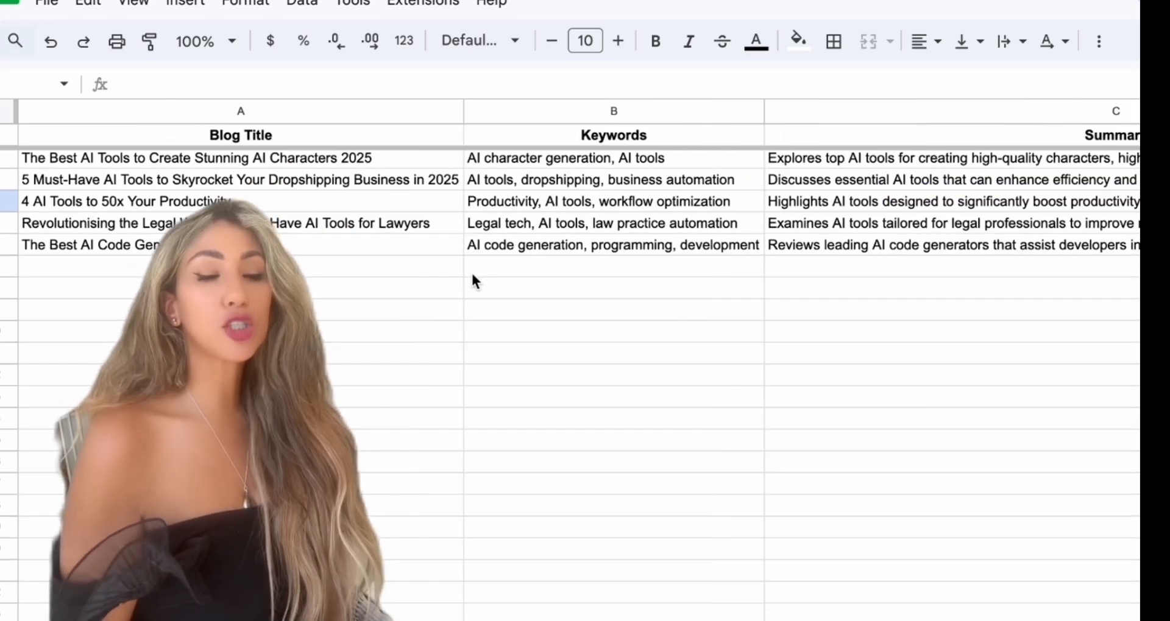
pyautogui.scroll(-1, 470, 272)
pyautogui.scroll(1, 444, 249)
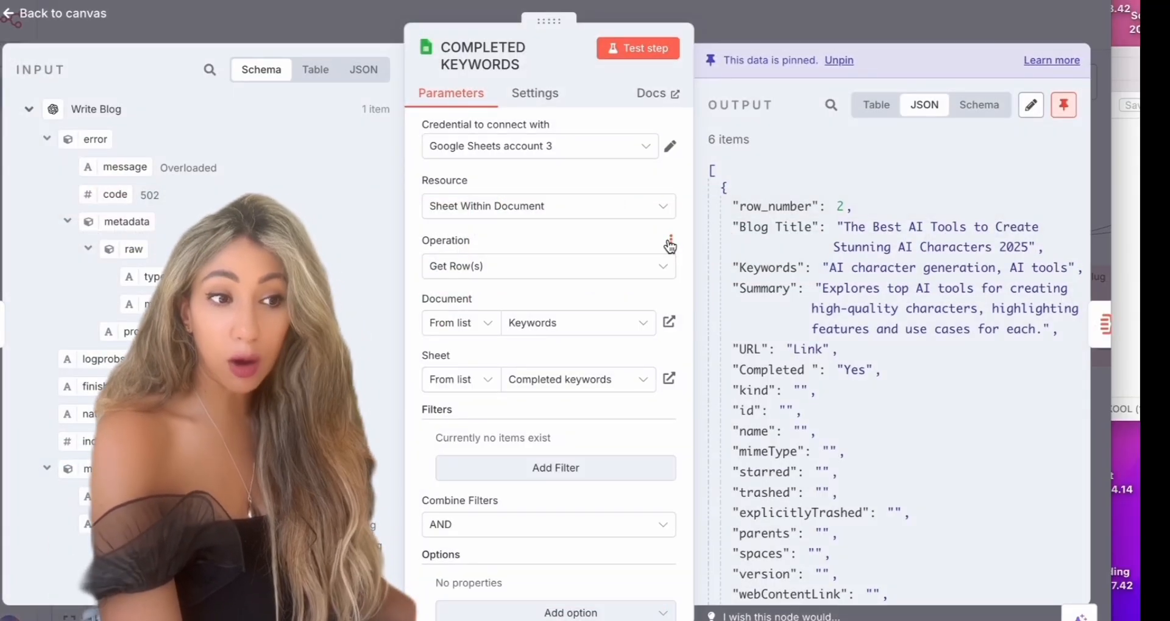
# Select Google Sheets account 3 as the COMPLETED KEYWORDS node's credential and return to the canvas.
pyautogui.click(582, 151)
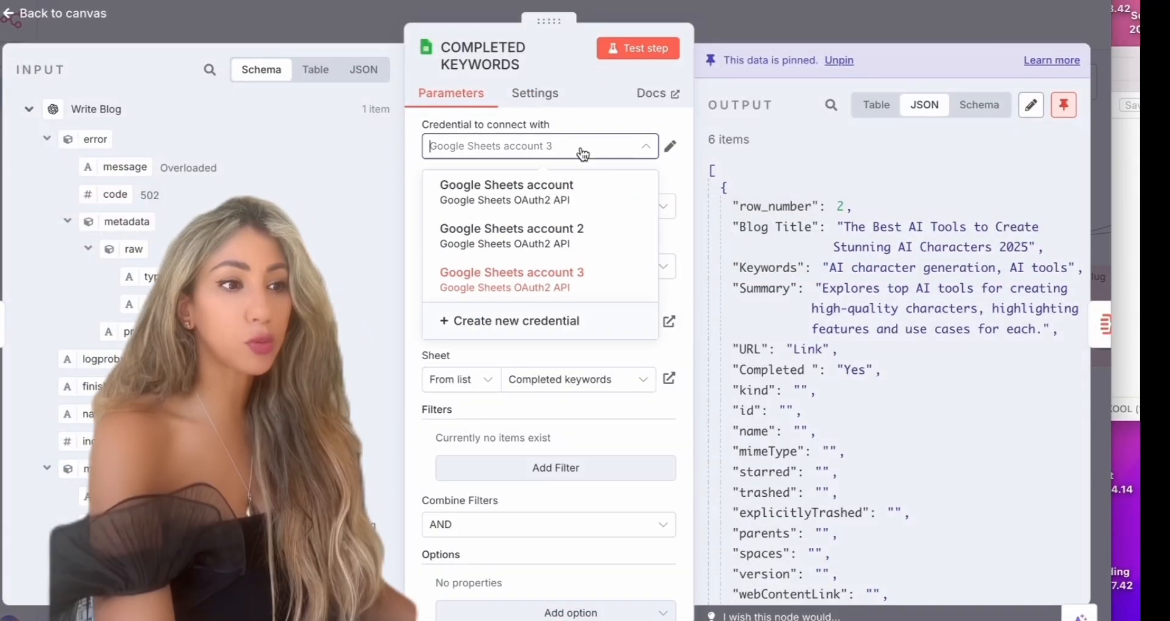
pyautogui.click(552, 284)
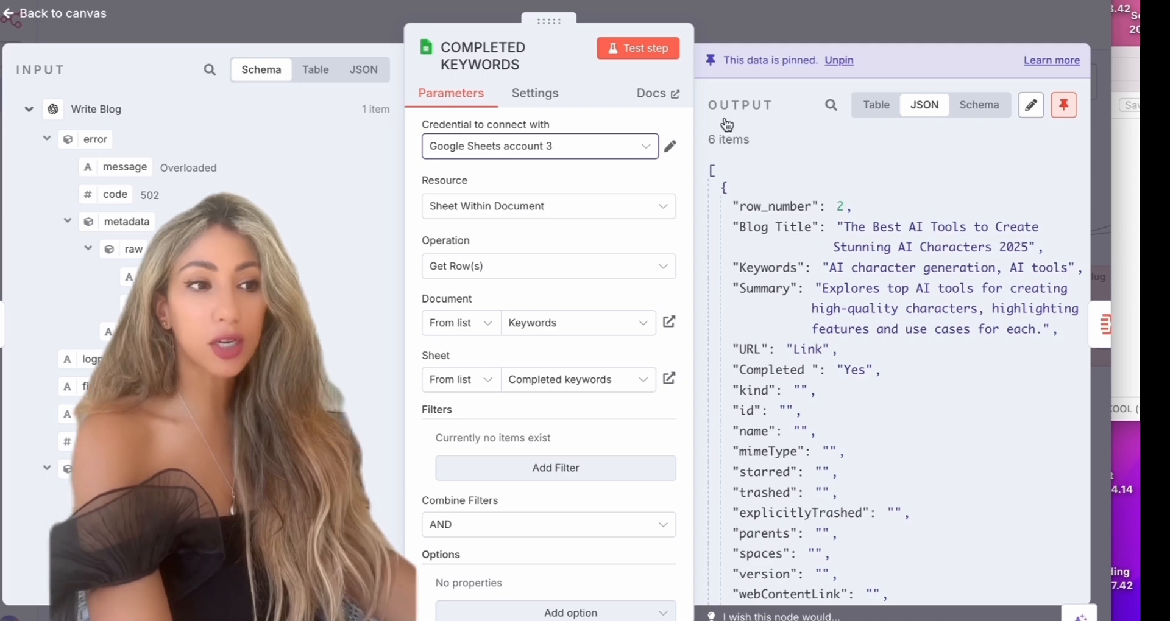
pyautogui.click(799, 27)
# Search the available nodes for "google sheet" and look through the Google Sheets actions.
pyautogui.click(1079, 84)
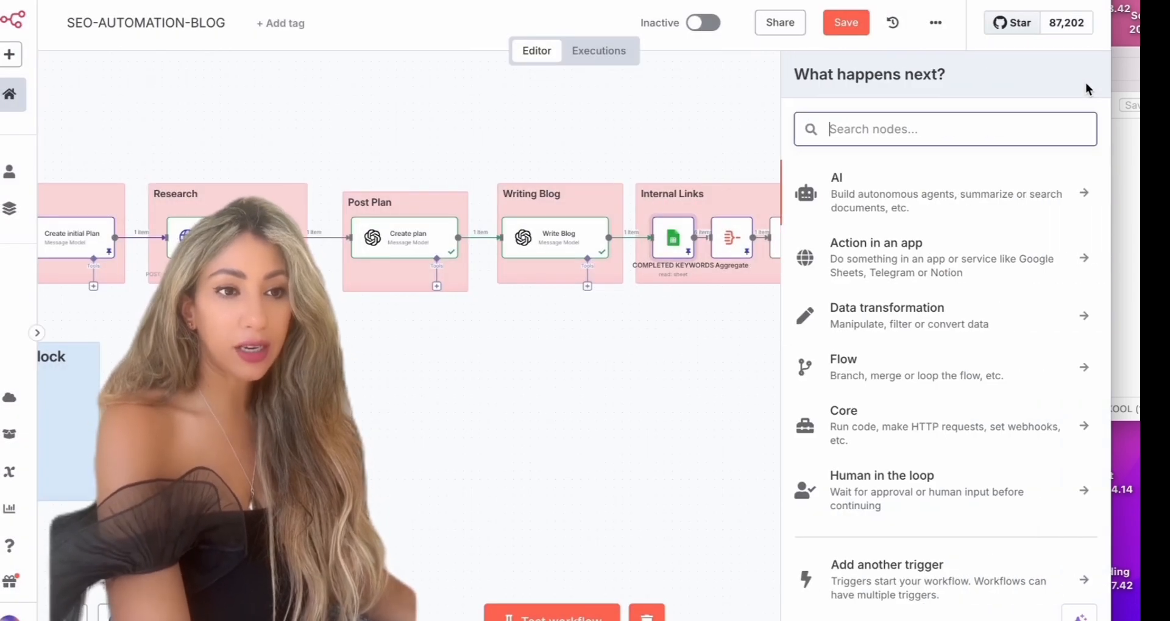
pyautogui.write('google')
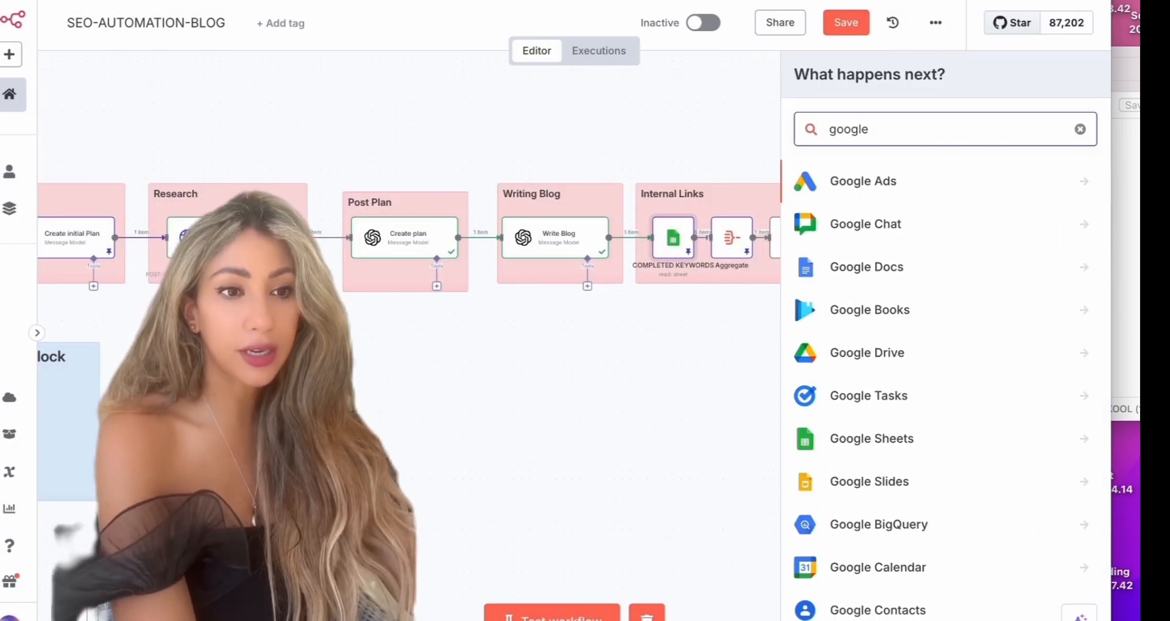
pyautogui.write(' sheet')
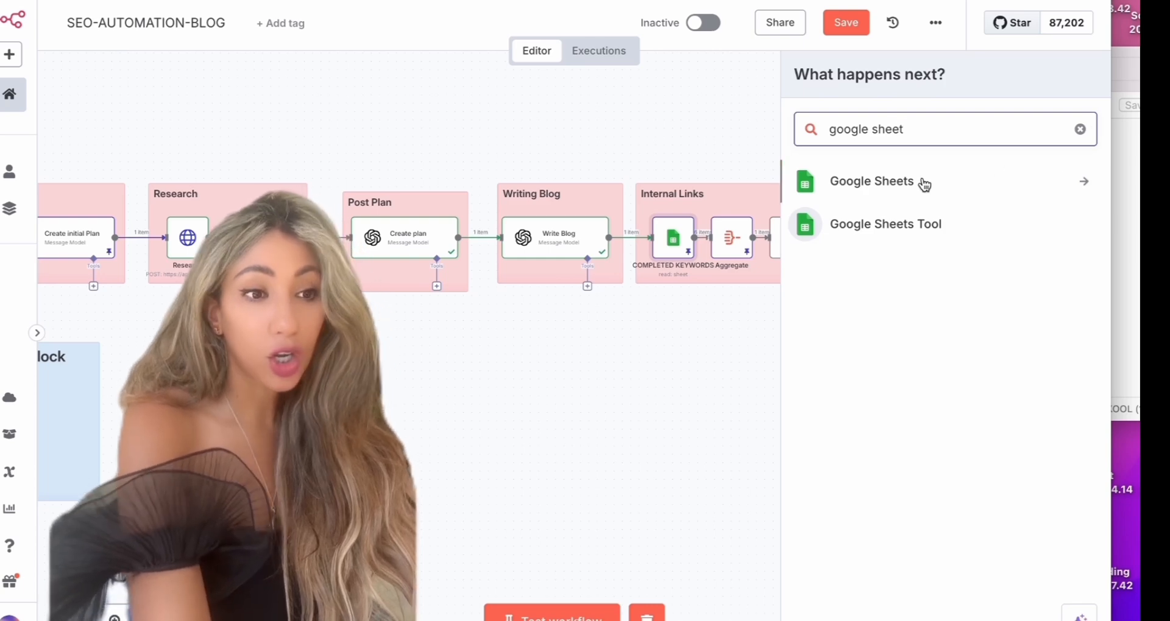
pyautogui.click(924, 185)
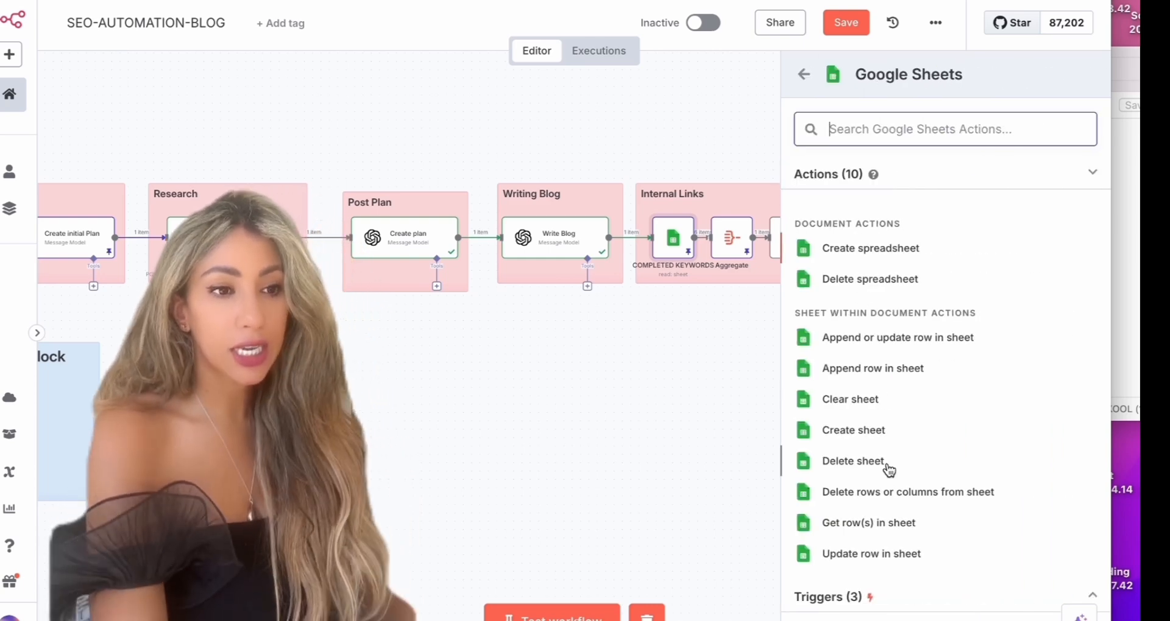
pyautogui.scroll(-1, 889, 469)
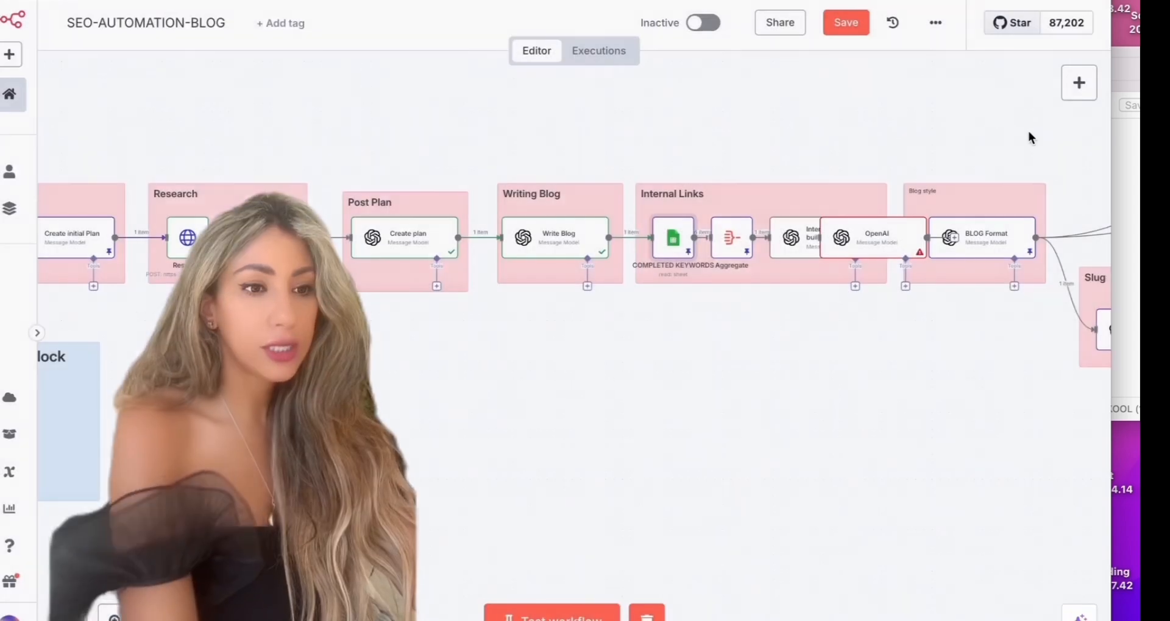
# Add a Google Sheets node with the Get row(s) in sheet action to the workflow.
pyautogui.click(1079, 82)
pyautogui.write('google')
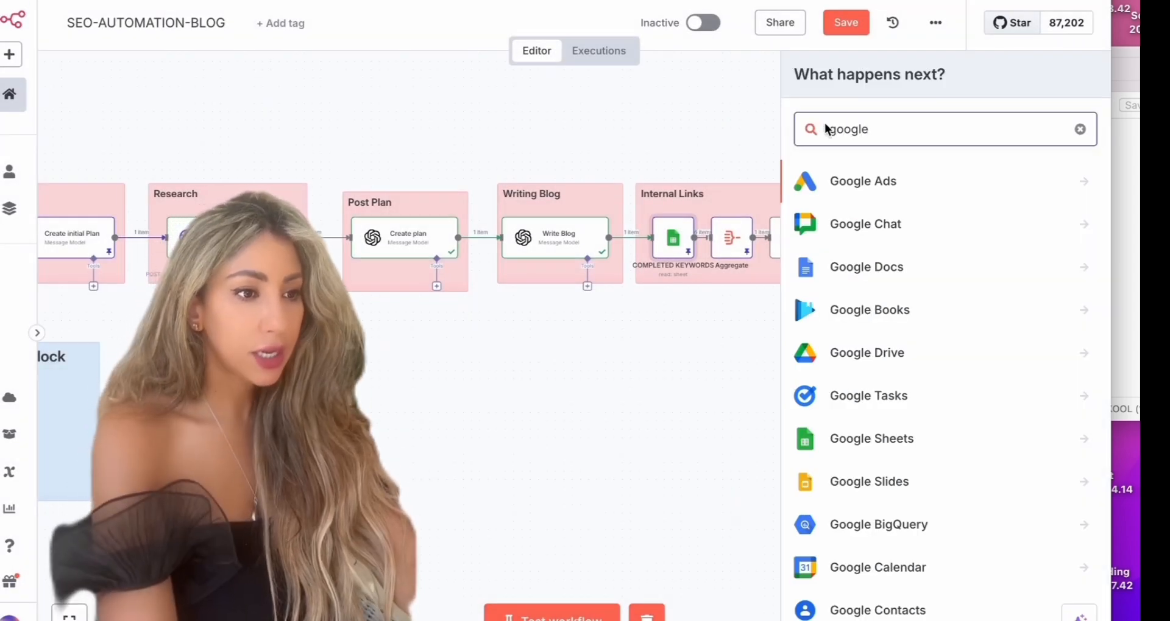
pyautogui.write(' sheets')
pyautogui.click(844, 193)
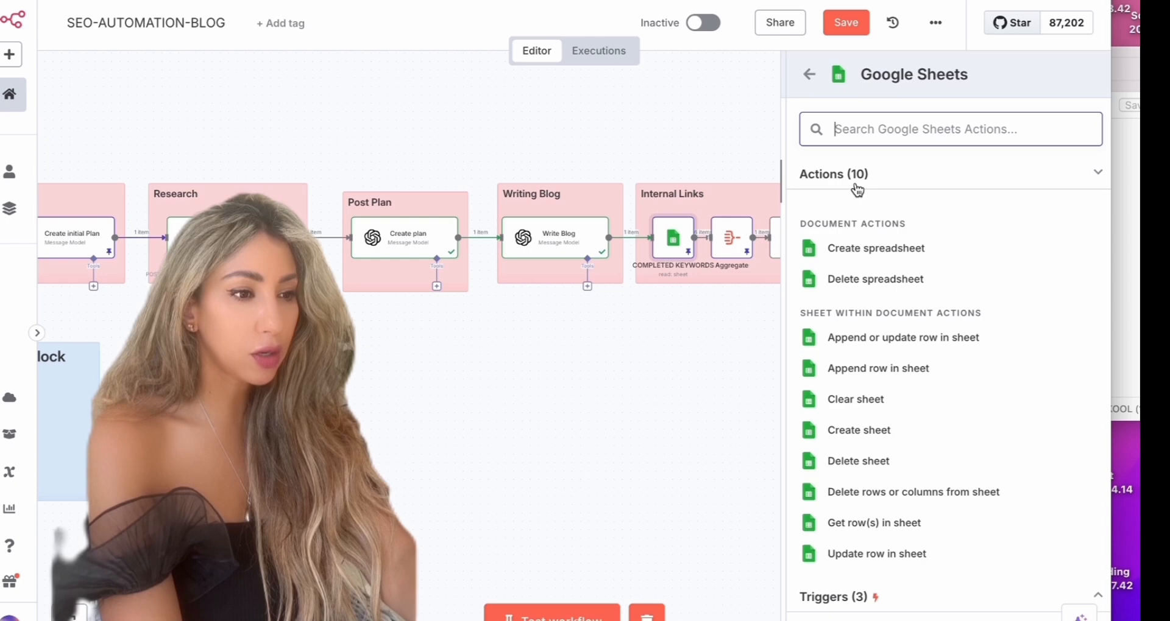
pyautogui.click(860, 523)
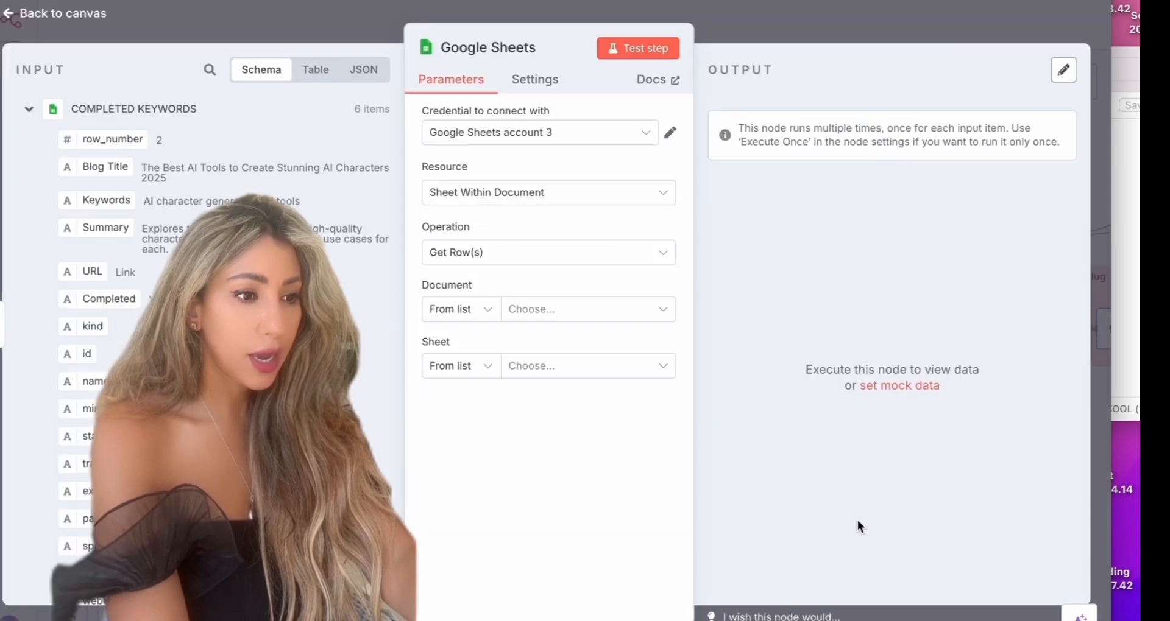
# Check the new Google Sheets node's resource and operation options, keeping Sheet Within Document and Get Row(s).
pyautogui.click(576, 204)
pyautogui.click(573, 193)
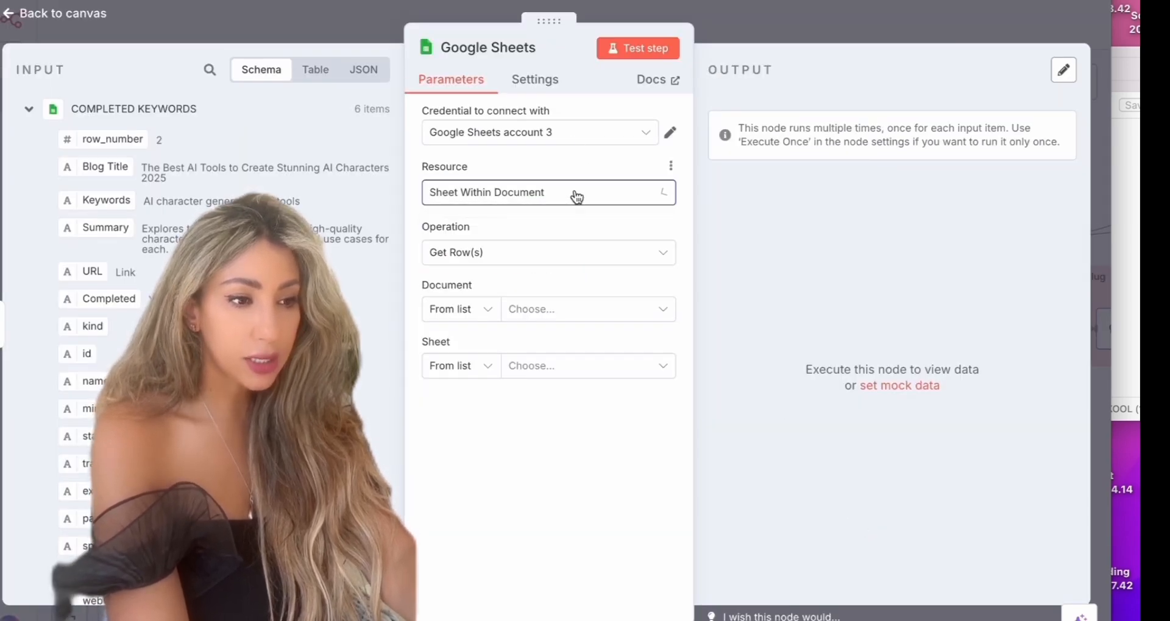
pyautogui.click(564, 251)
pyautogui.click(564, 251)
pyautogui.click(564, 253)
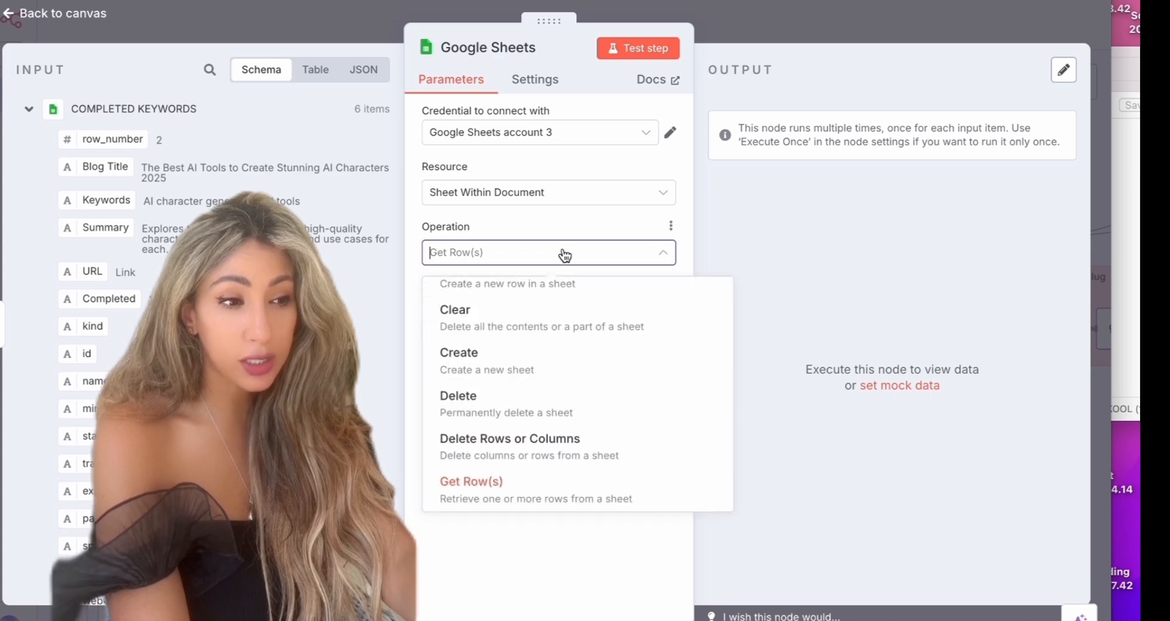
pyautogui.click(713, 257)
# Point the new Google Sheets node to the Keywords document and its Completed keywords sheet.
pyautogui.click(589, 316)
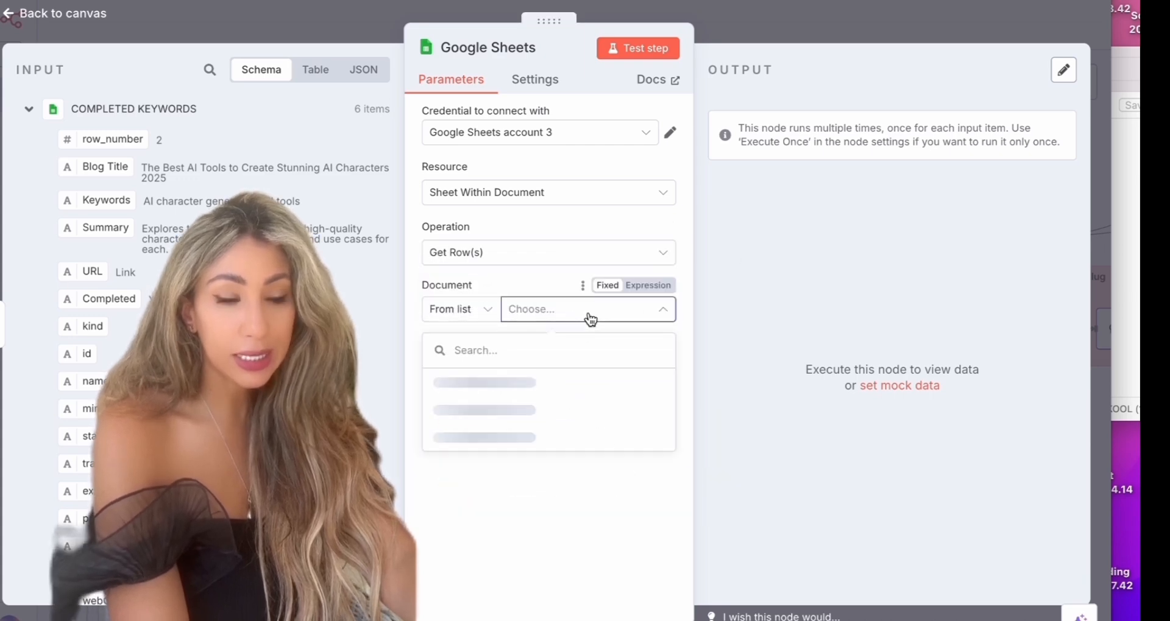
pyautogui.click(515, 395)
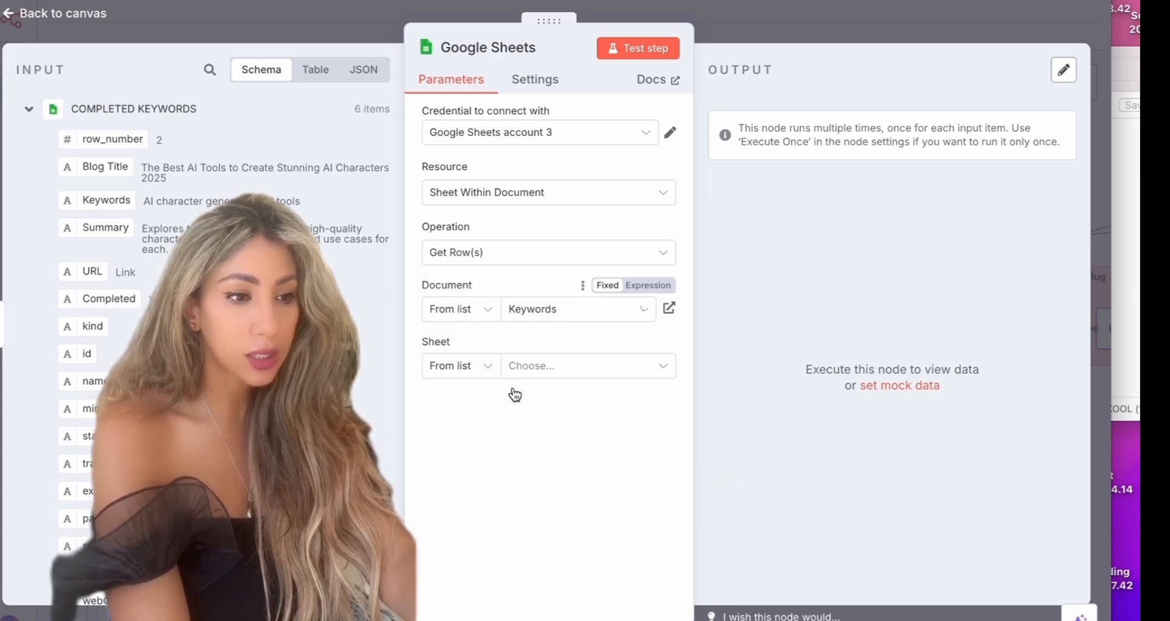
pyautogui.click(562, 367)
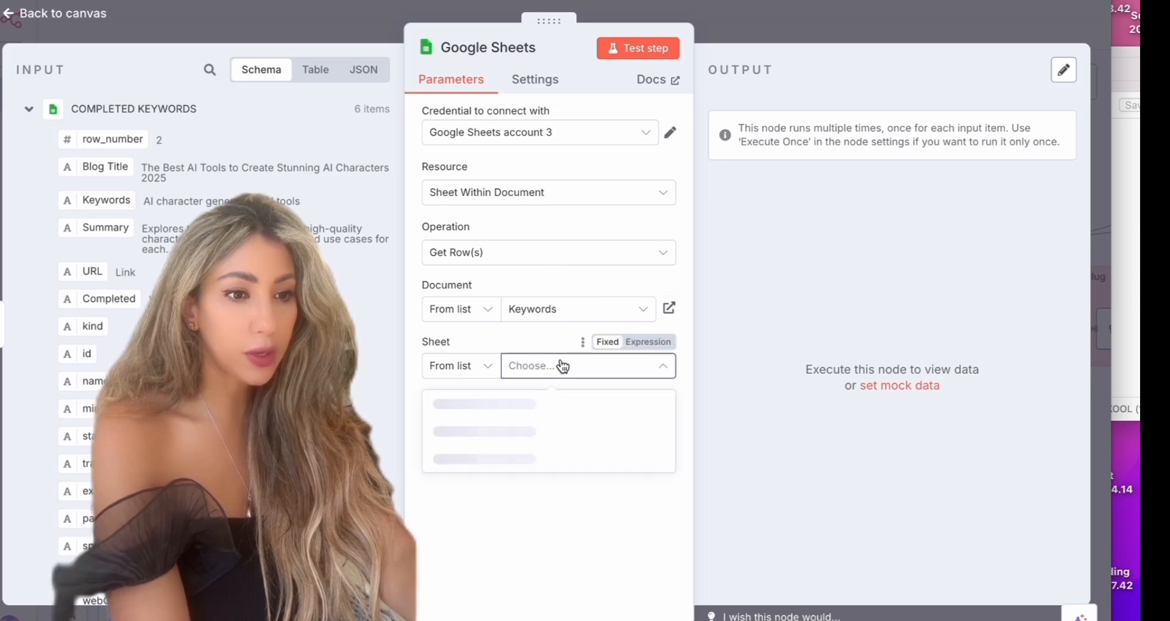
pyautogui.click(521, 434)
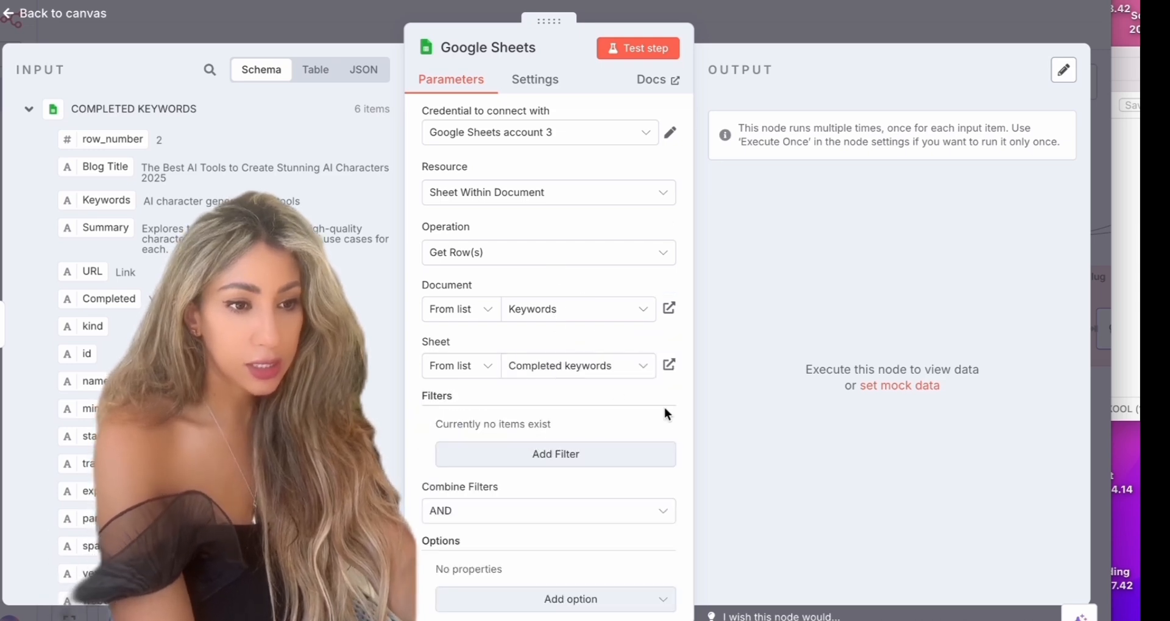
pyautogui.scroll(-1, 662, 430)
pyautogui.scroll(1, 662, 430)
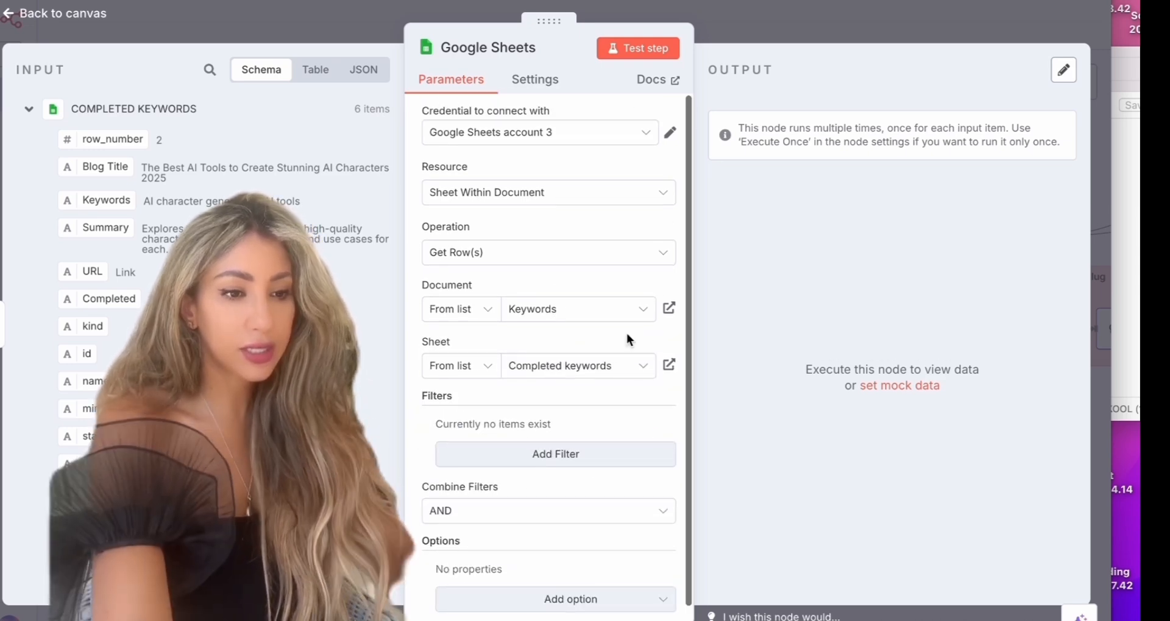
# Unpin and test the COMPLETED KEYWORDS node, and review the rows in its output.
pyautogui.click(635, 47)
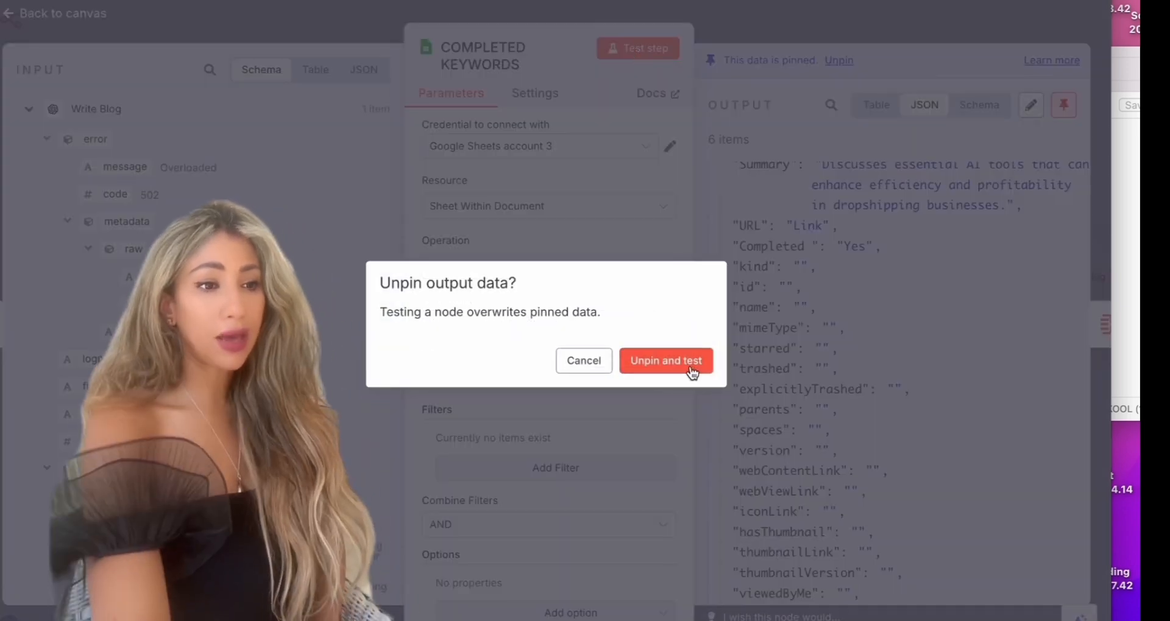
pyautogui.click(684, 364)
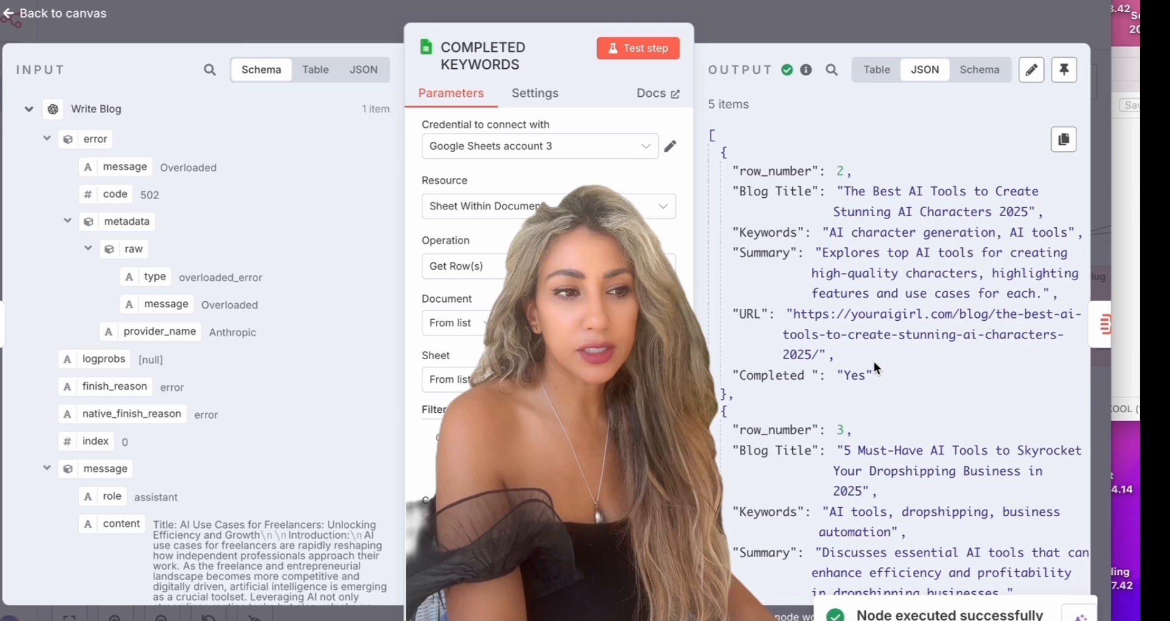
pyautogui.scroll(-7, 886, 370)
pyautogui.scroll(-10, 887, 370)
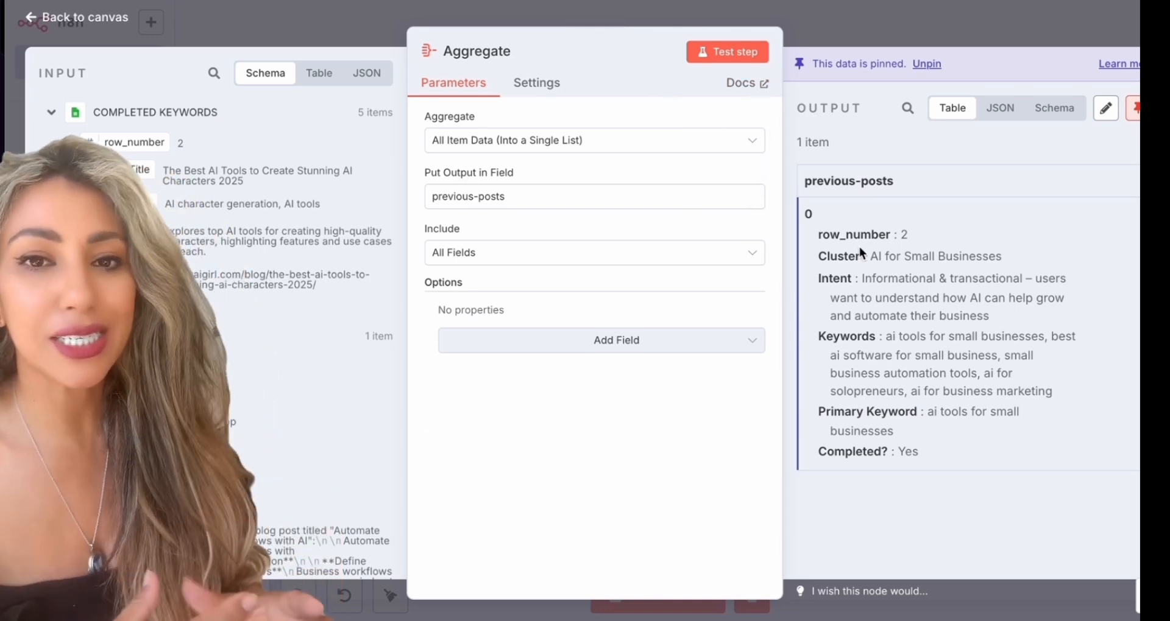
# Look over the Aggregate node's input, then unpin its output data and test the node.
pyautogui.scroll(-10, 305, 304)
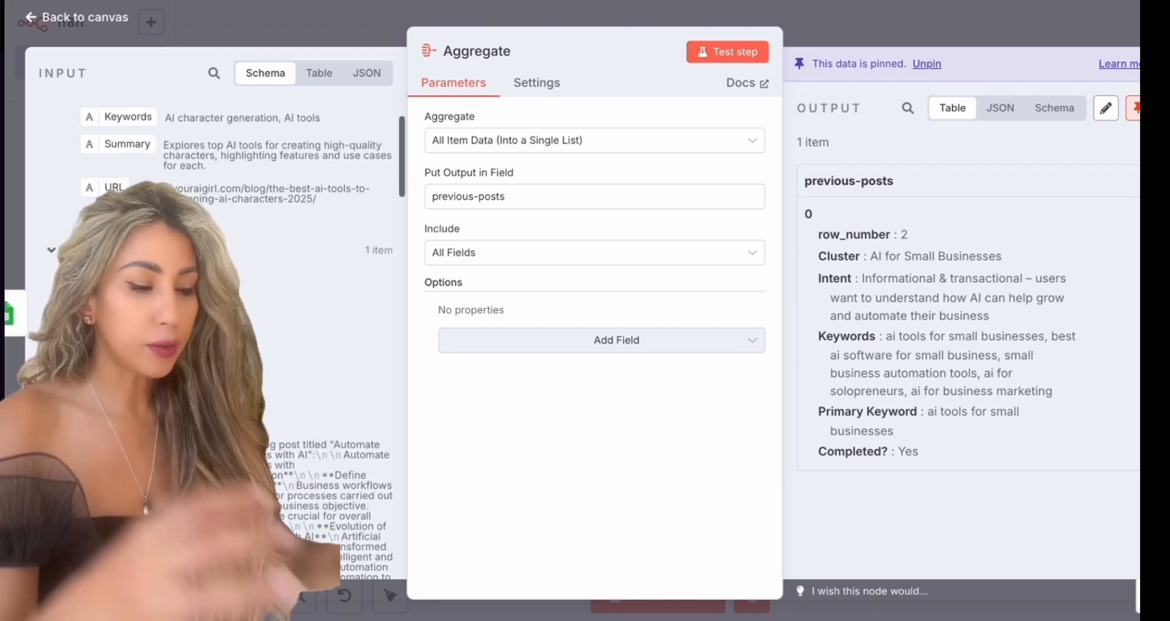
pyautogui.scroll(10, 220, 335)
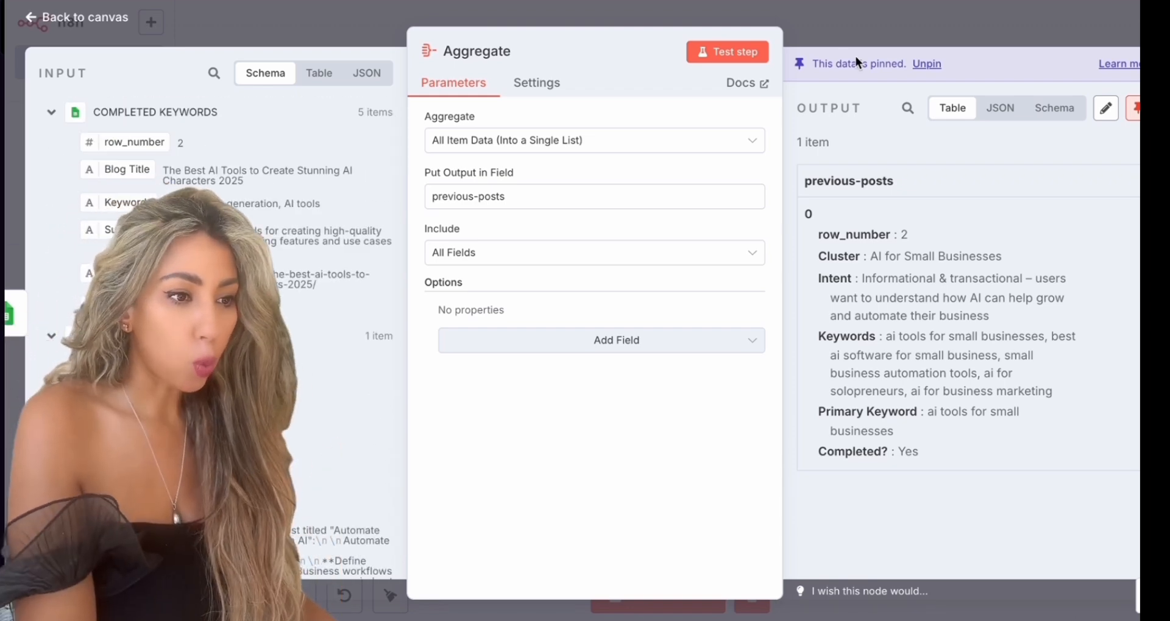
pyautogui.click(928, 64)
pyautogui.click(735, 52)
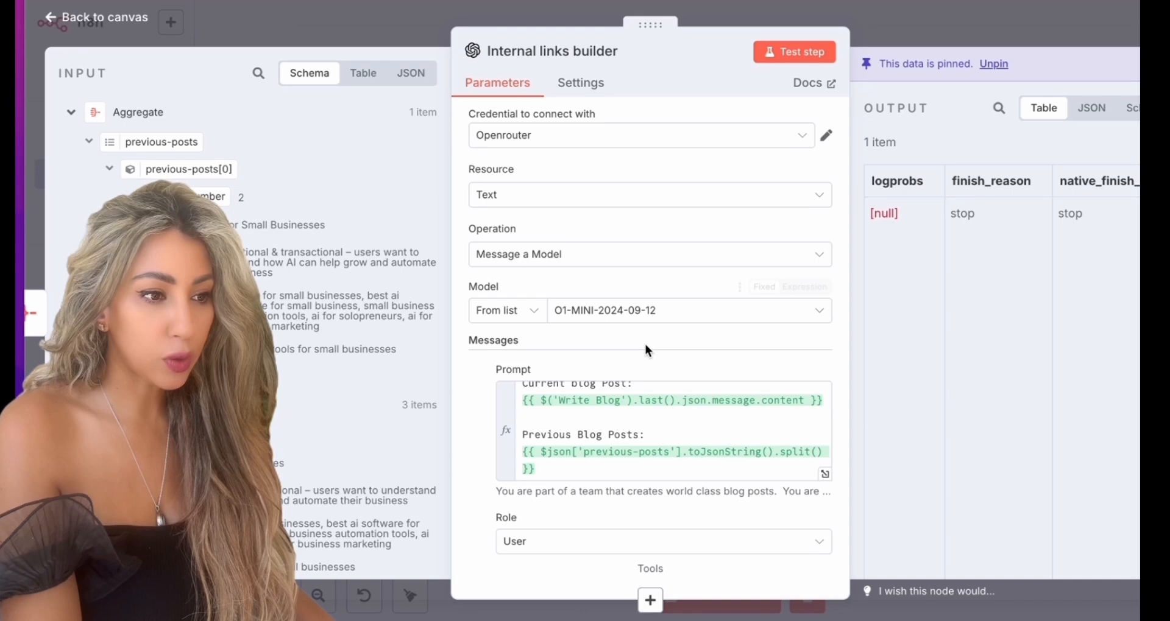
# Review the Internal links builder's prompt, then unpin its output data and pin it again.
pyautogui.scroll(-2, 682, 390)
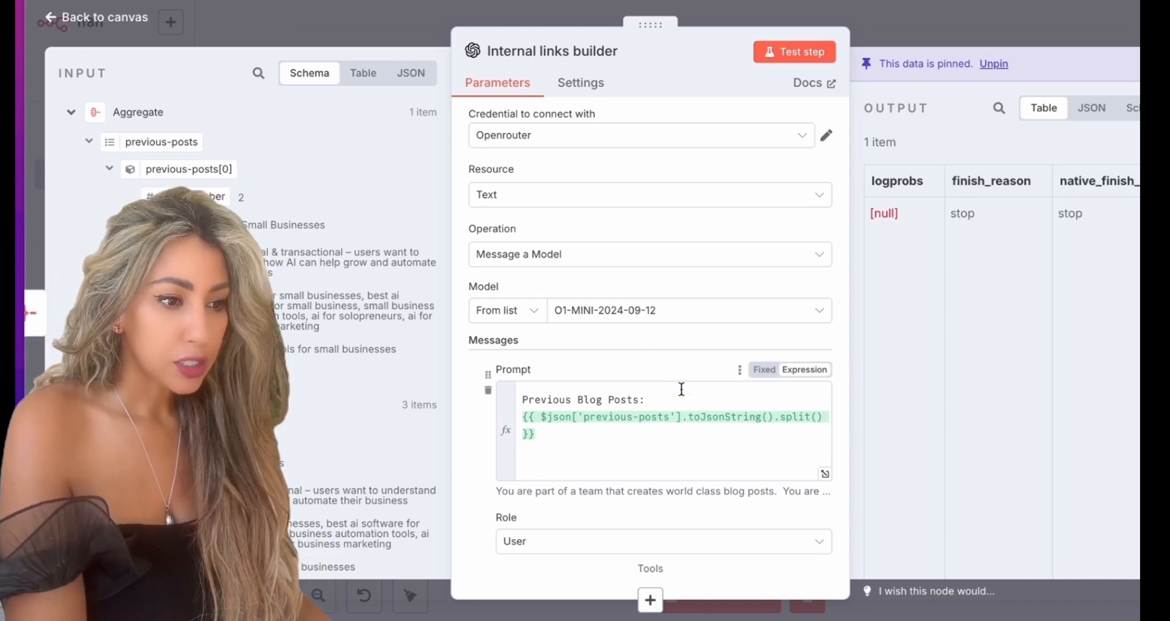
pyautogui.scroll(-3, 681, 389)
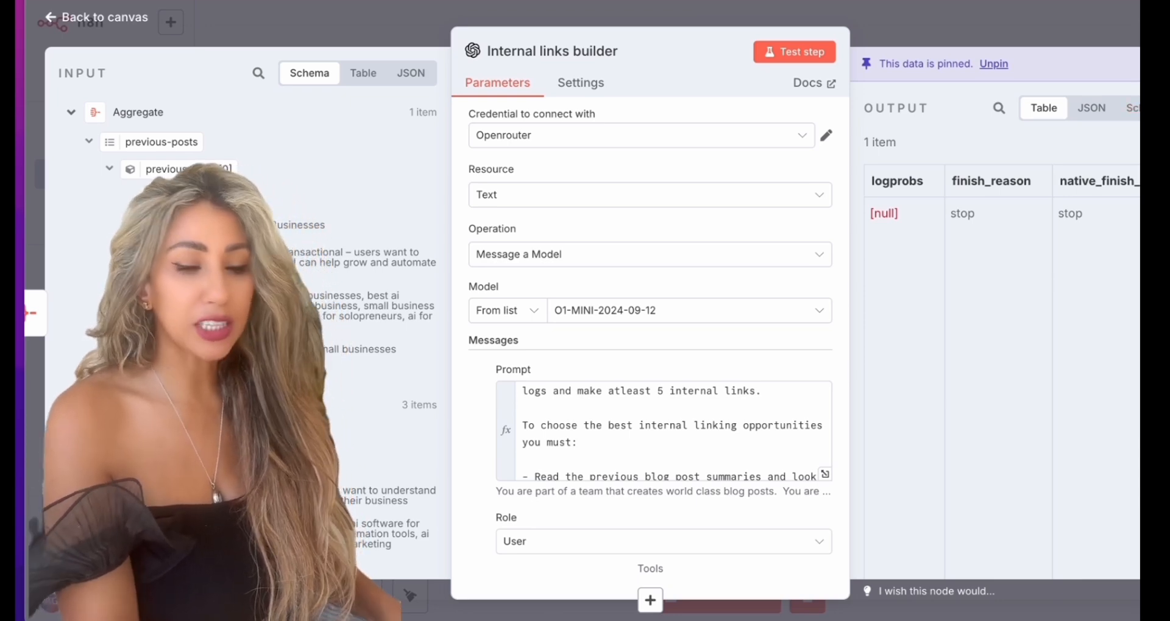
pyautogui.click(994, 64)
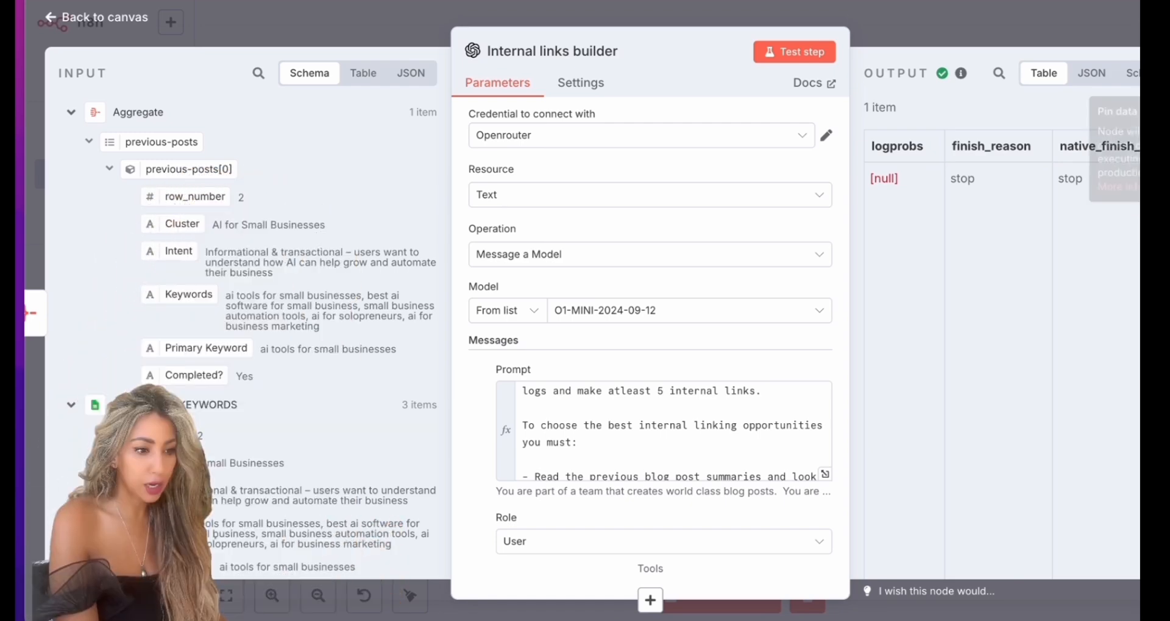
pyautogui.click(1163, 73)
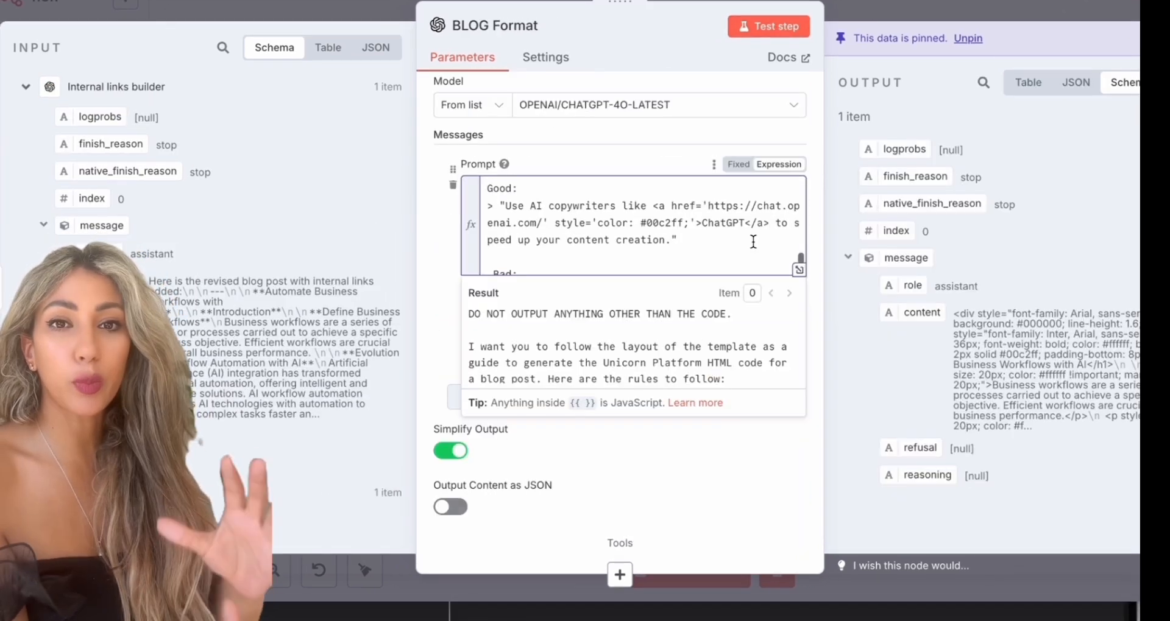
# Examine the BLOG Format node's prompt, including its hyperlink rules, hyperlinking examples and output requirements.
pyautogui.scroll(5, 753, 242)
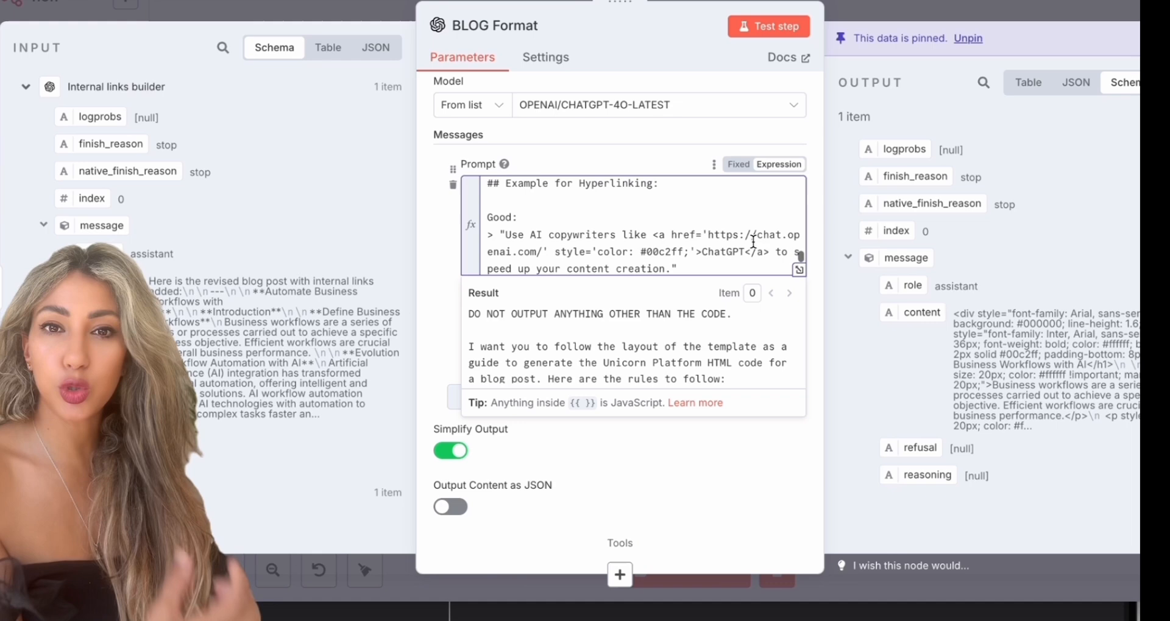
pyautogui.scroll(-4, 753, 242)
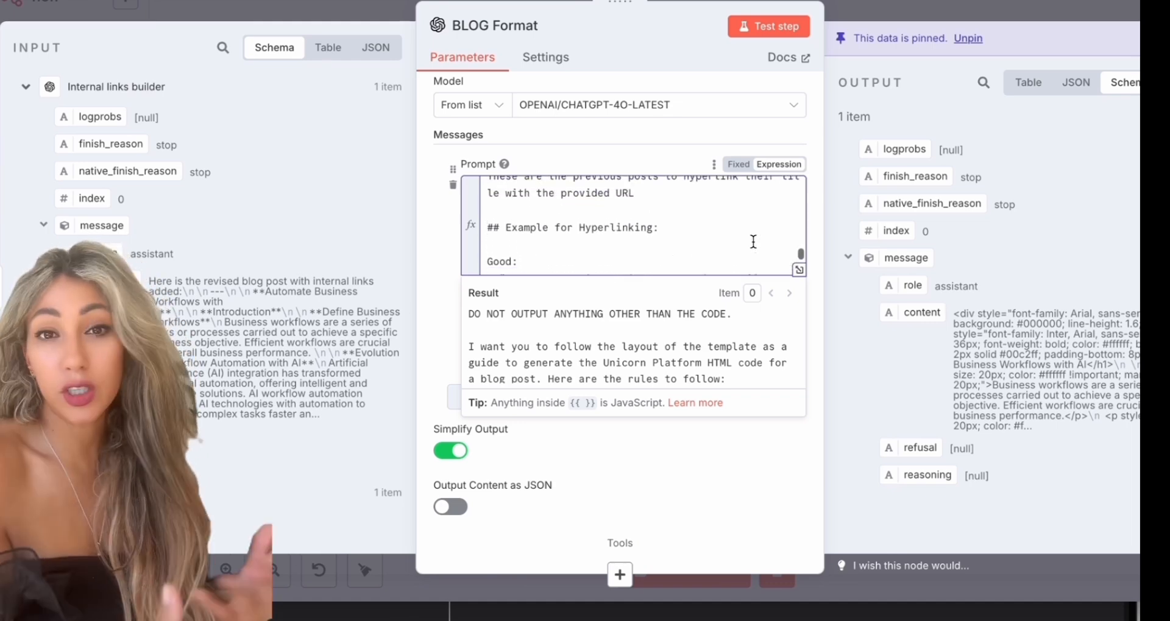
pyautogui.scroll(-6, 753, 242)
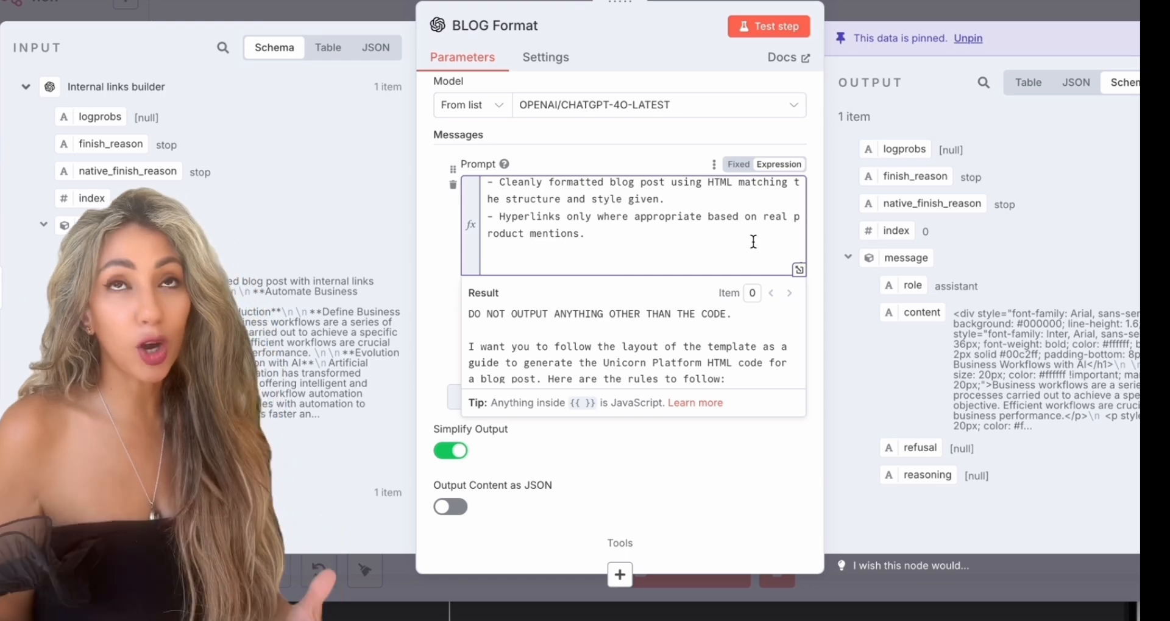
pyautogui.scroll(-1, 753, 241)
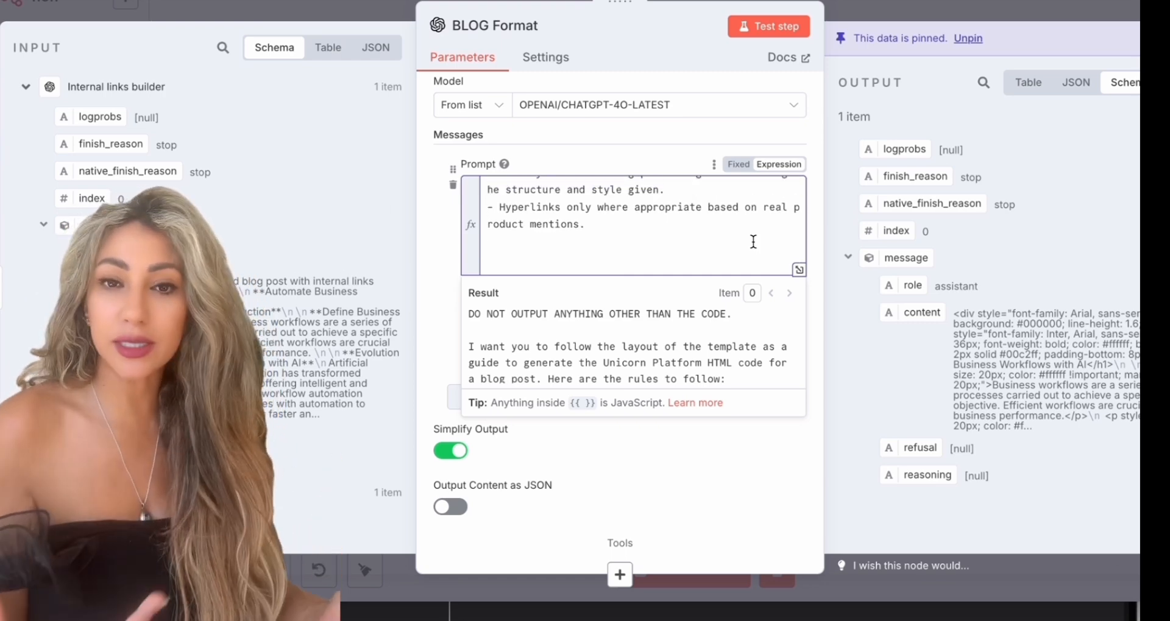
pyautogui.scroll(5, 752, 242)
pyautogui.scroll(-5, 753, 242)
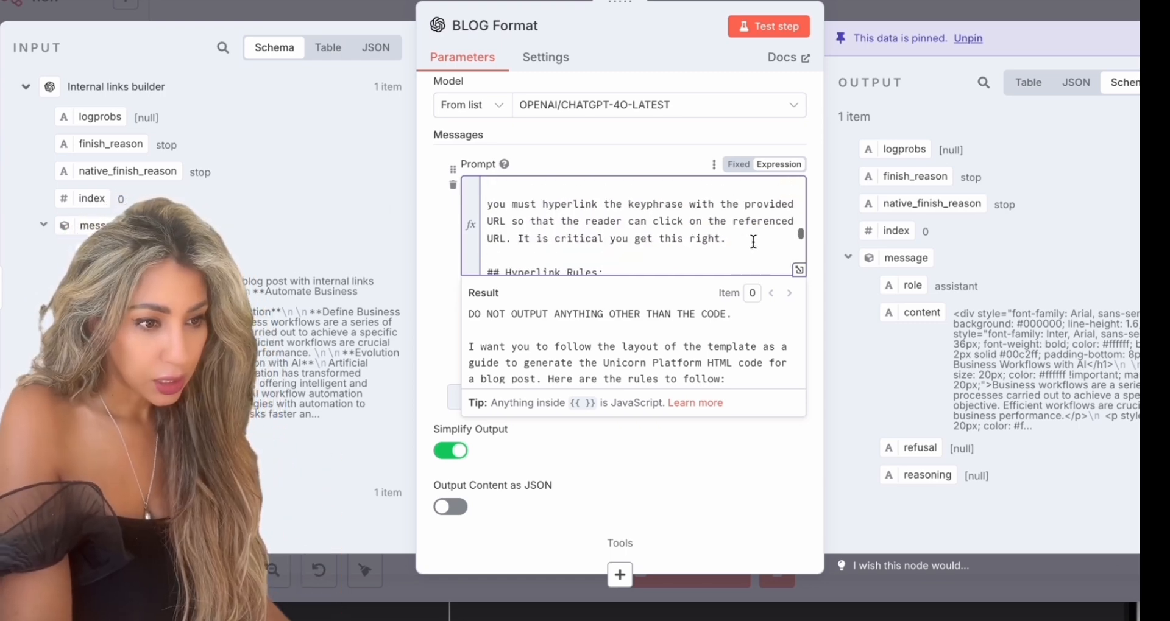
pyautogui.scroll(2, 753, 242)
pyautogui.scroll(3, 753, 242)
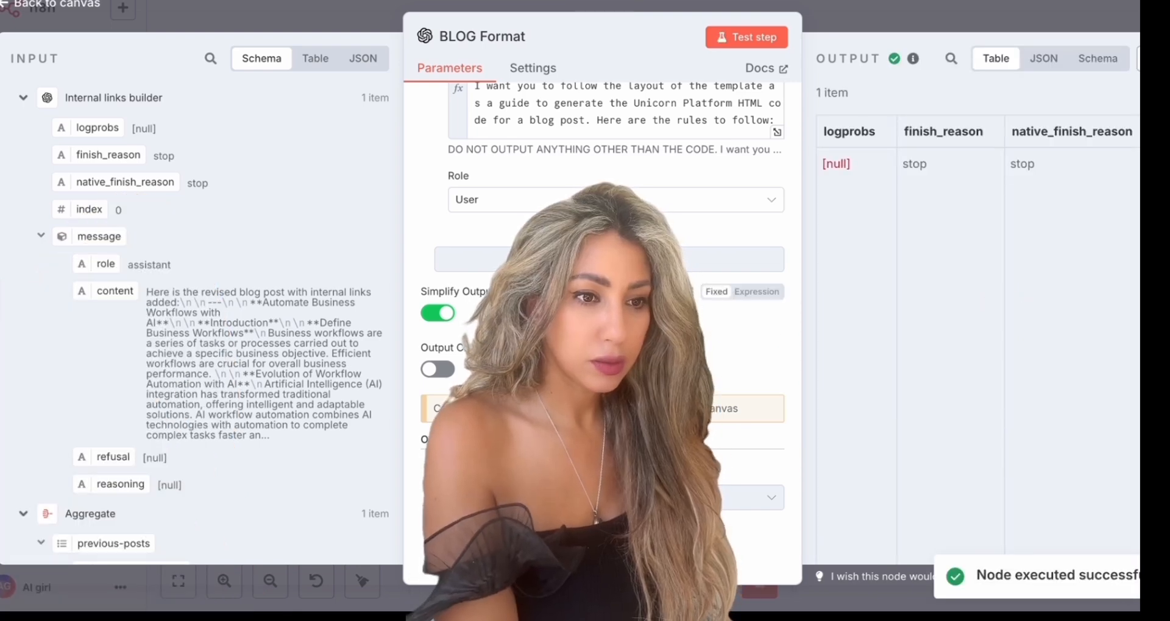
# Pin the BLOG Format node's output data and return to the canvas.
pyautogui.click(1137, 58)
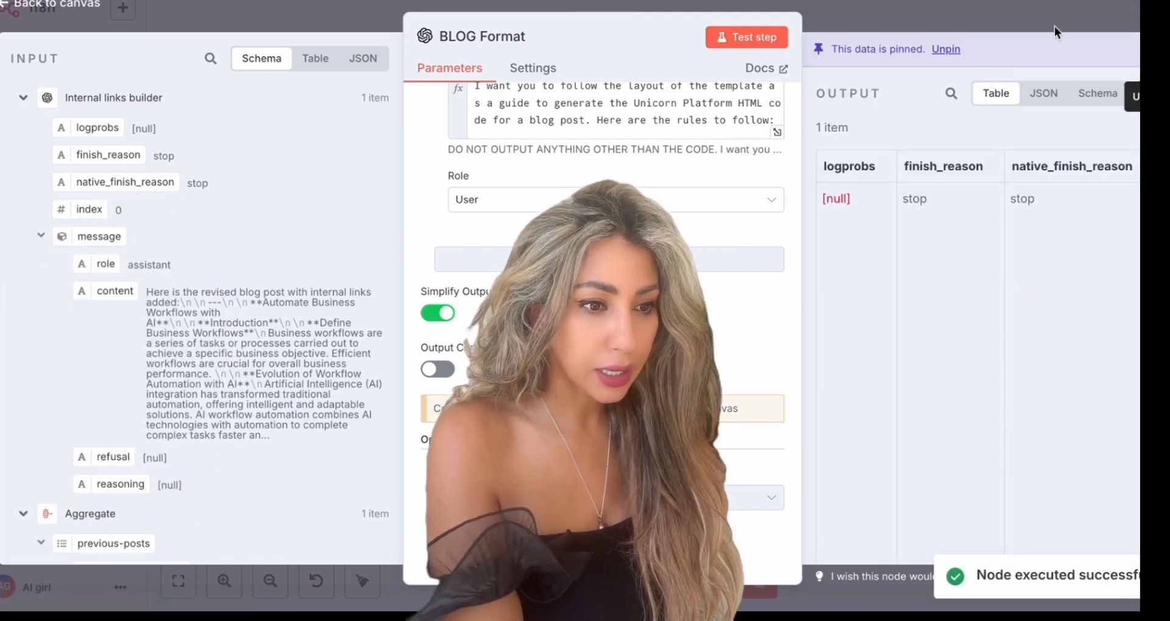
pyautogui.click(1009, 13)
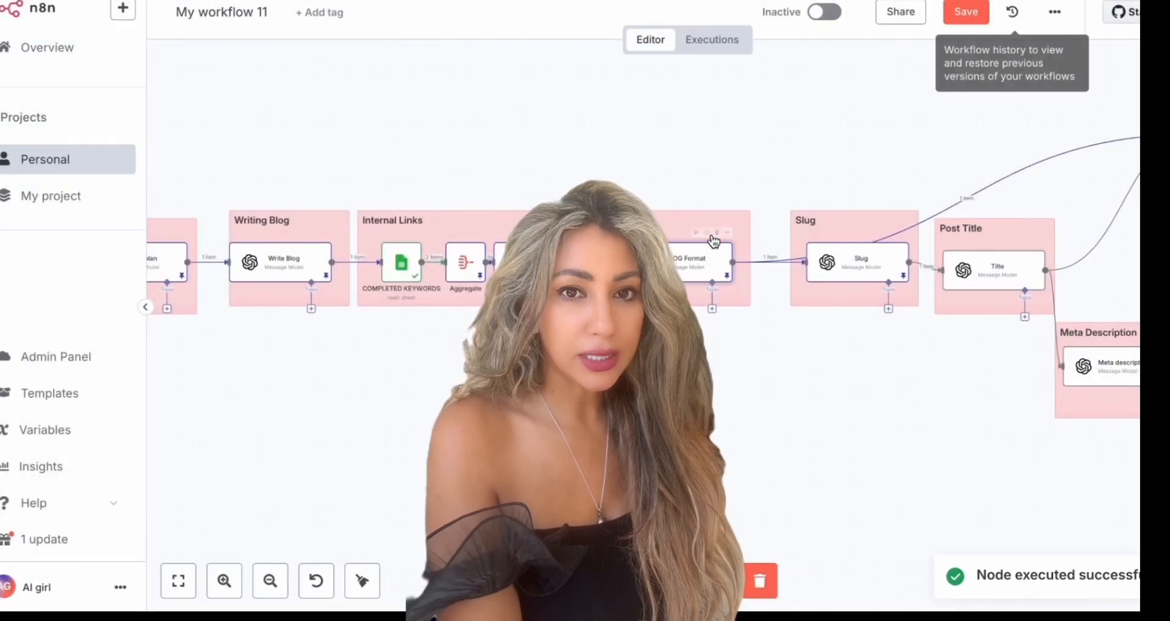
# Switch to Safari and load the published freelance automation blog post on youraigirl.com to examine the slug in its URL.
pyautogui.moveTo(713, 239)
pyautogui.moveTo(865, 268)
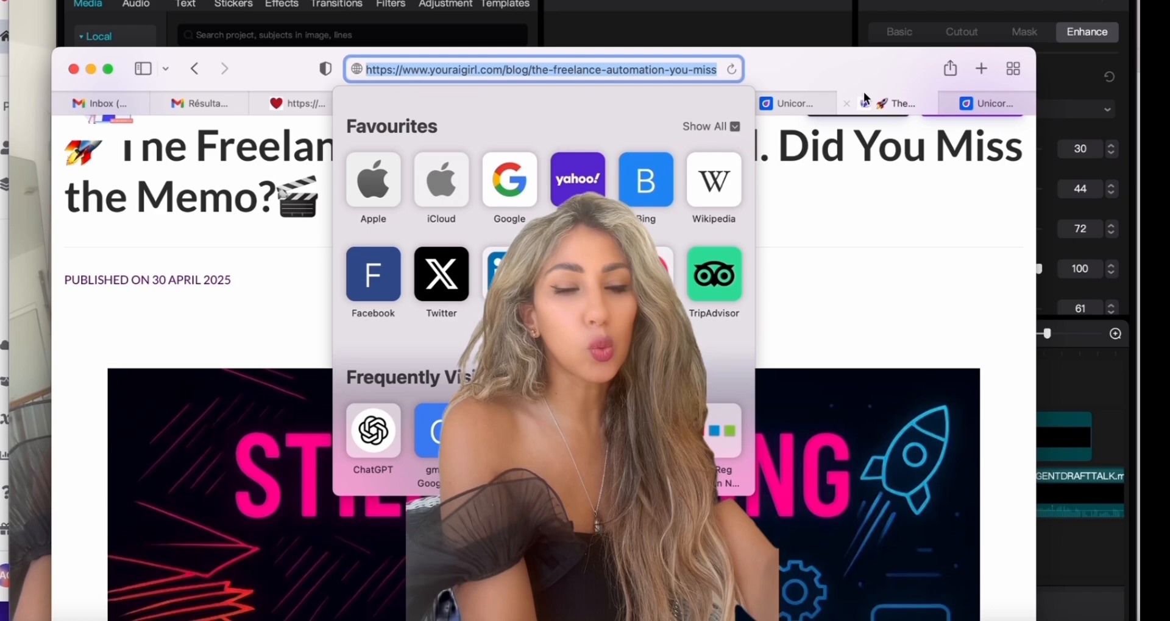
pyautogui.press('Return')
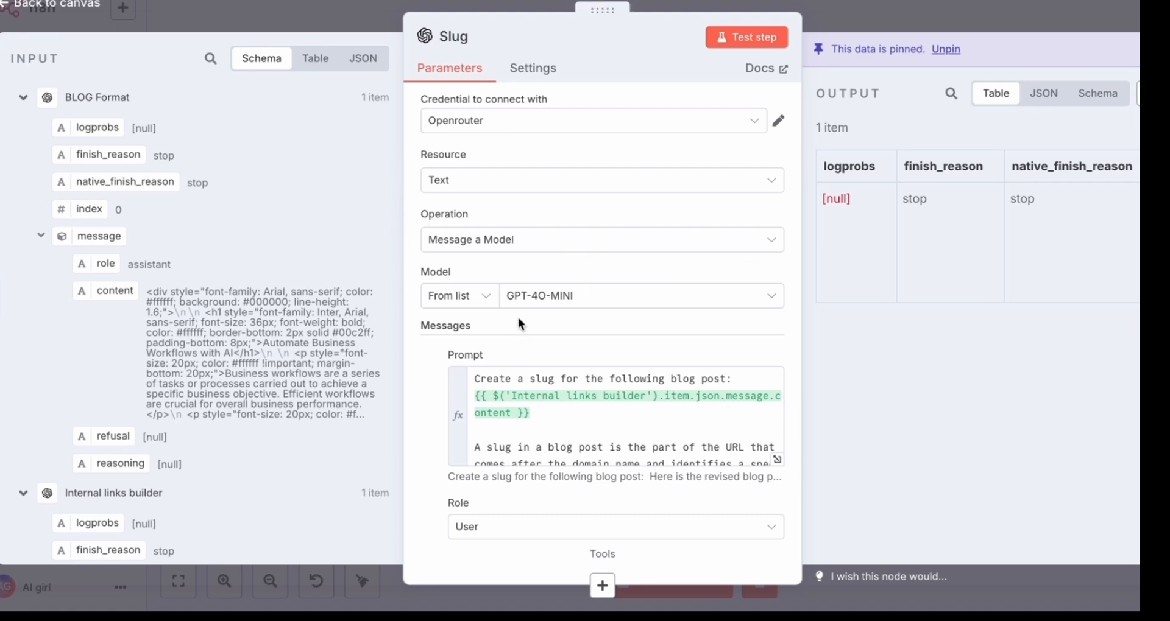
# Review the Slug node's settings and prompt, and the Title node's prompt for extracting the blog post title.
pyautogui.scroll(-5, 558, 329)
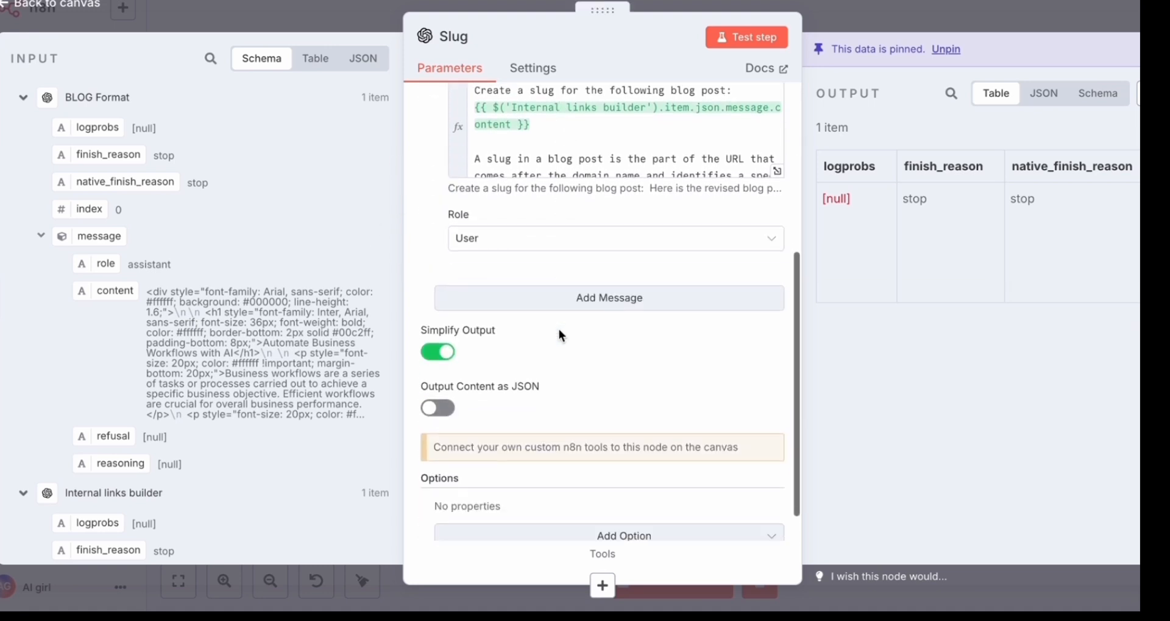
pyautogui.click(571, 147)
pyautogui.scroll(2, 569, 144)
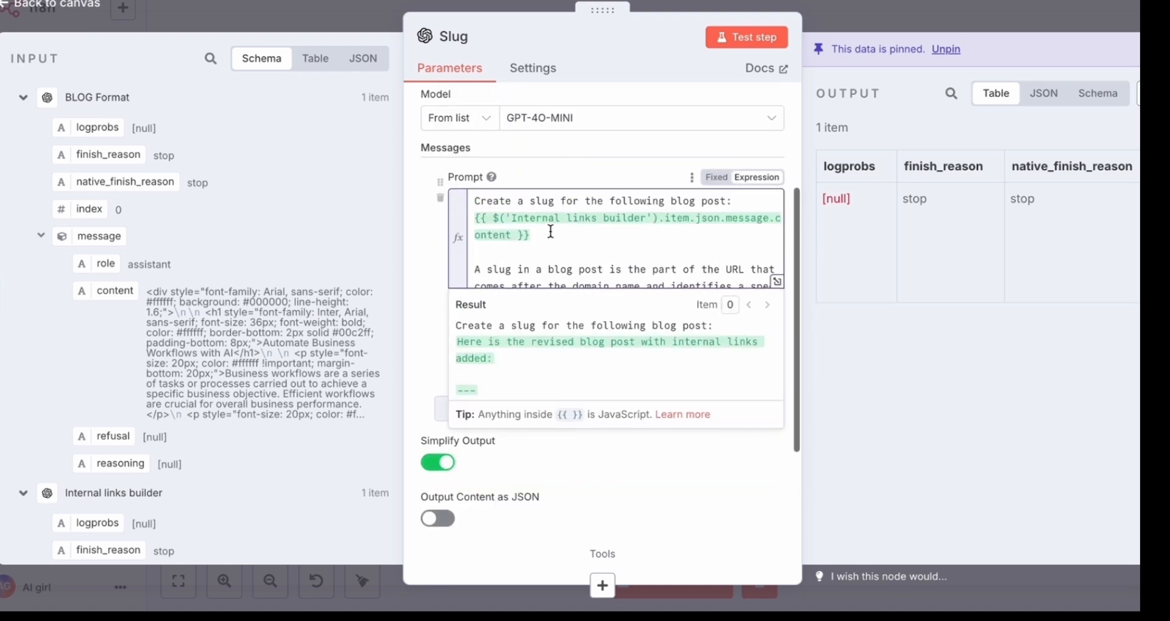
pyautogui.scroll(-5, 550, 234)
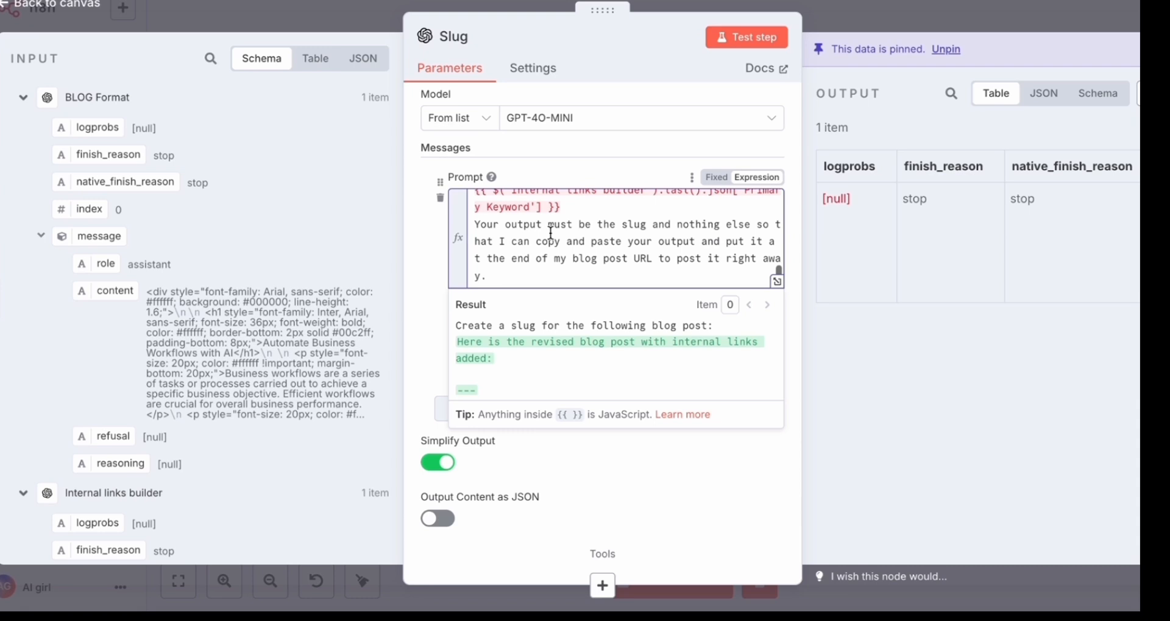
pyautogui.scroll(5, 550, 231)
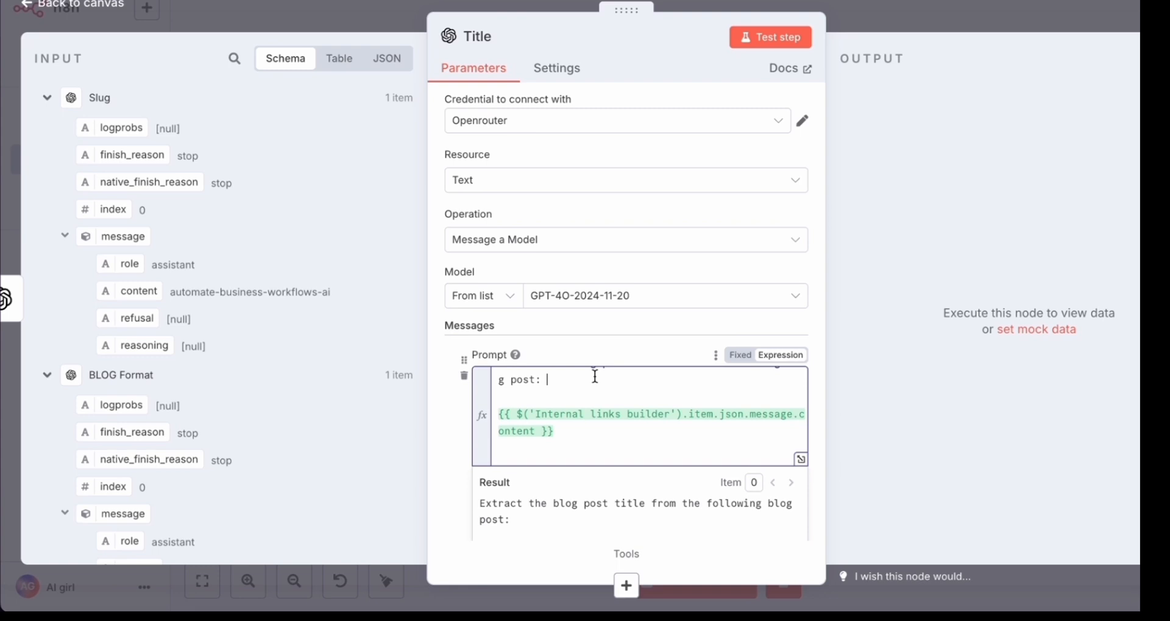
pyautogui.scroll(1, 595, 376)
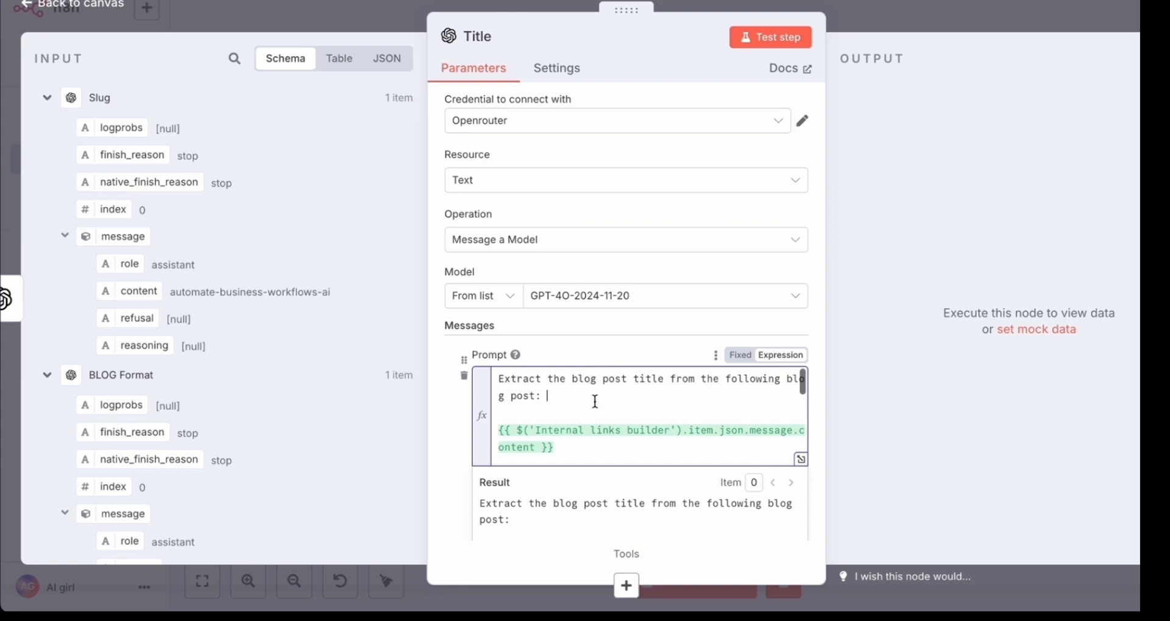
# Check the output rules at the end of the Title node's prompt and test the node.
pyautogui.scroll(-5, 595, 399)
pyautogui.click(773, 37)
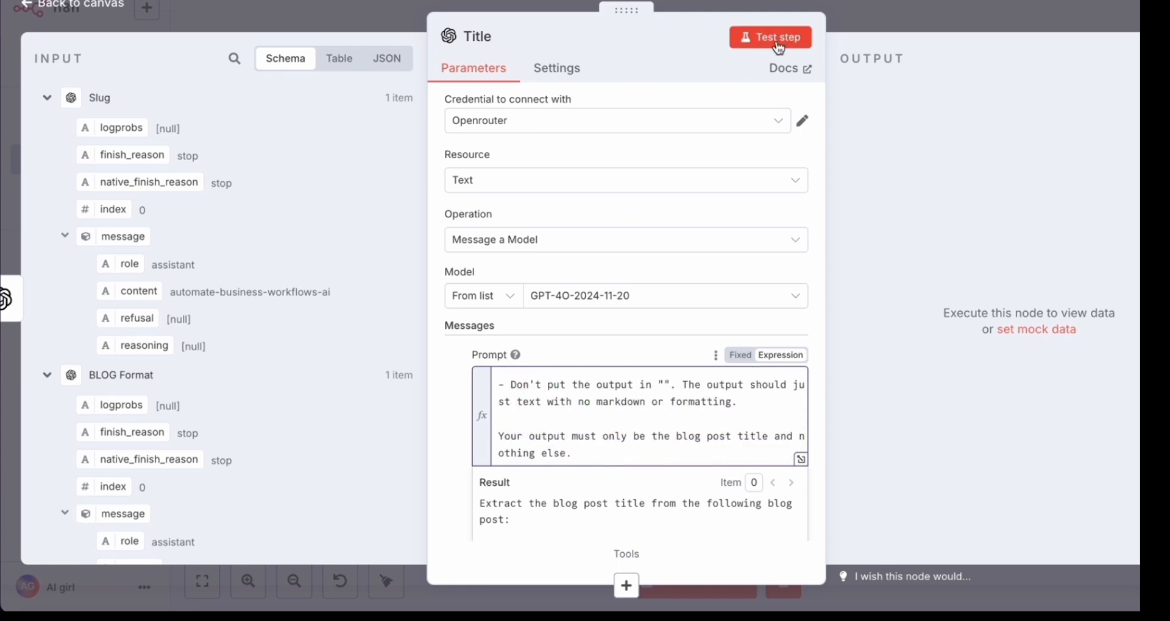
pyautogui.hscroll(3, 1022, 221)
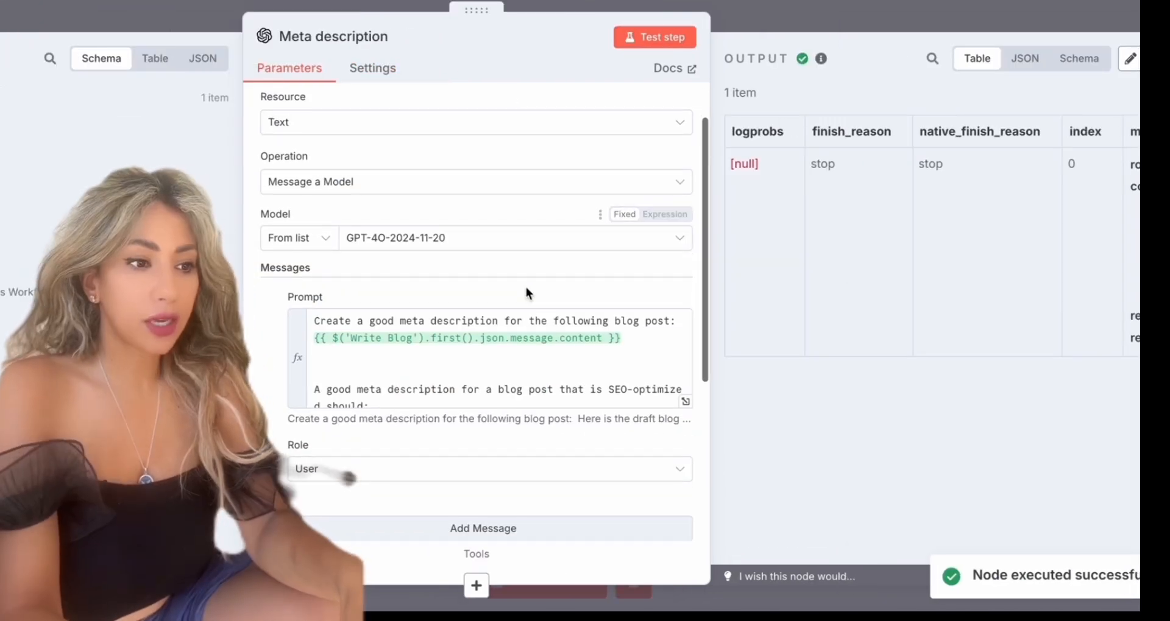
# Review the Meta description node's model, prompt and role settings.
pyautogui.scroll(-3, 525, 287)
pyautogui.scroll(-3, 526, 287)
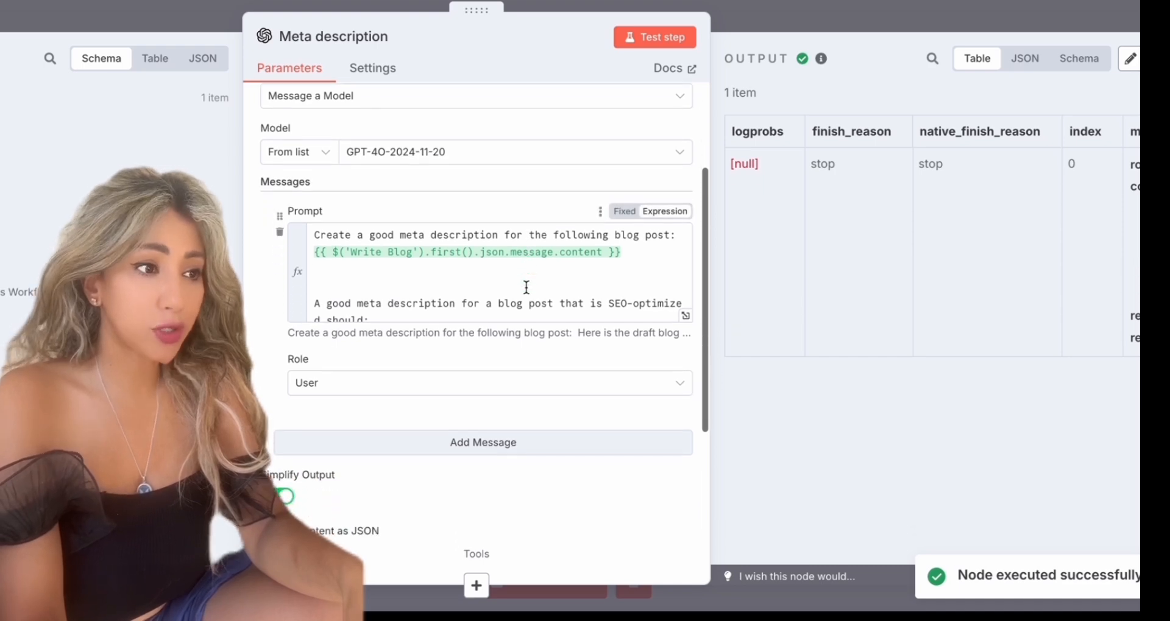
pyautogui.scroll(-1, 526, 287)
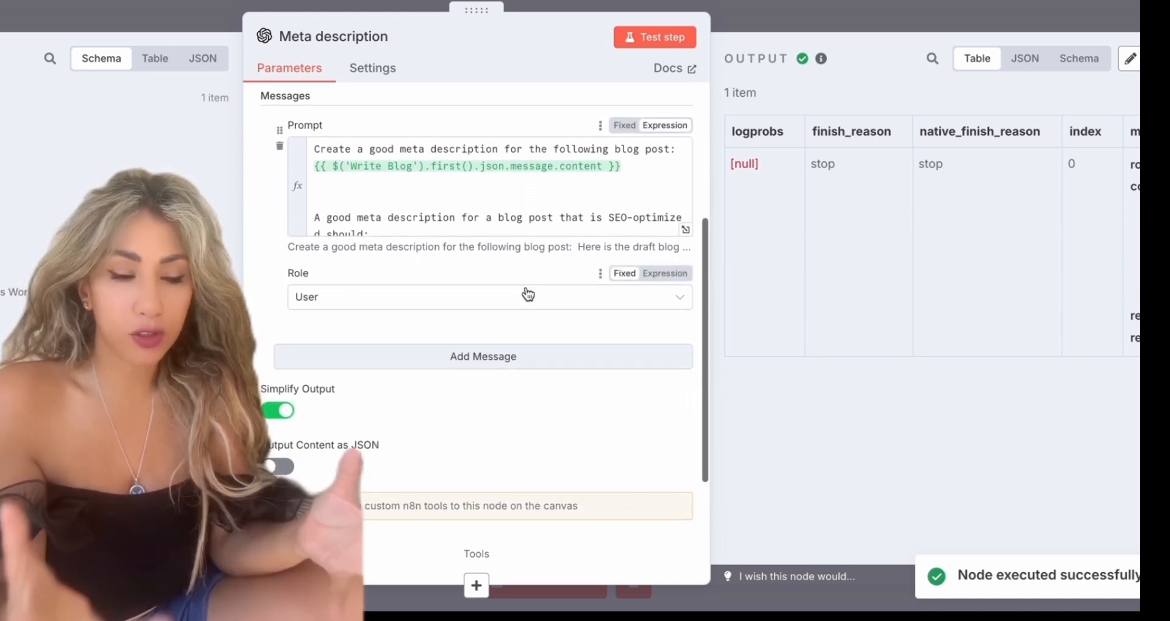
pyautogui.scroll(2, 528, 294)
pyautogui.scroll(5, 527, 294)
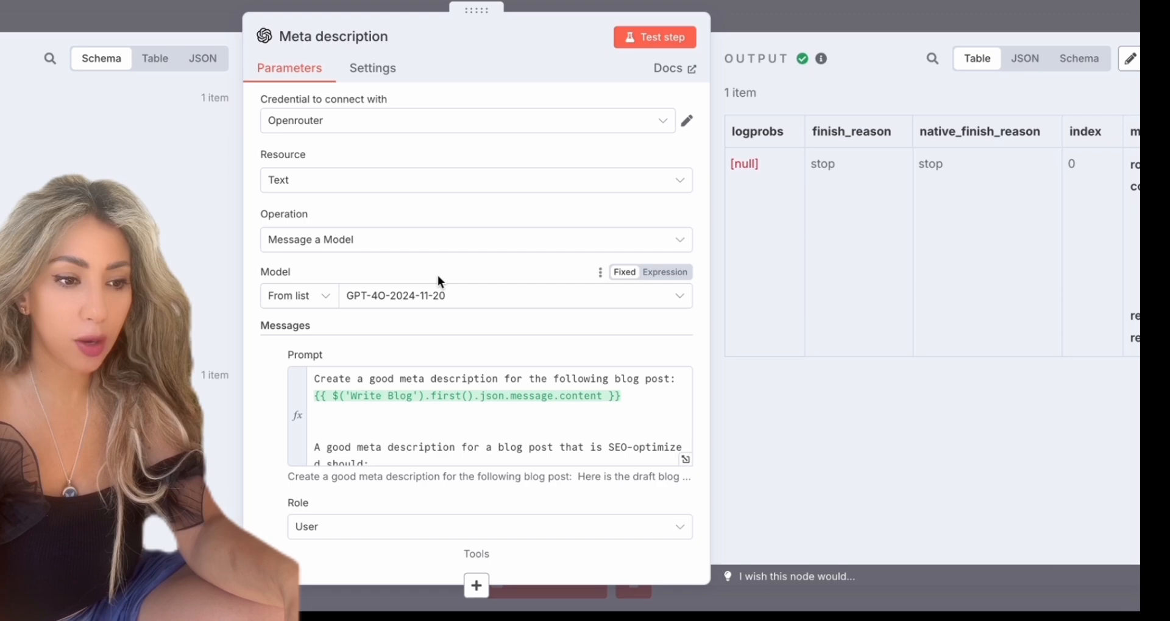
pyautogui.scroll(-3, 438, 278)
pyautogui.scroll(-1, 438, 277)
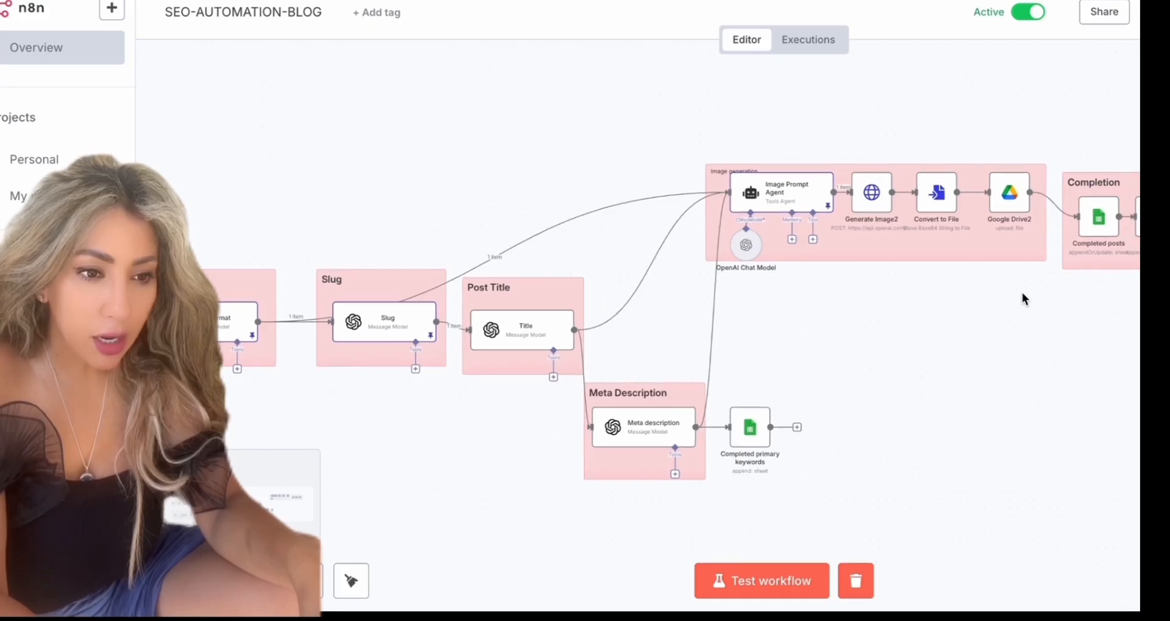
# Open the Image Prompt Agent node and examine its system message, including the style guidelines, example prompt format and sample hook texts.
pyautogui.doubleClick(769, 194)
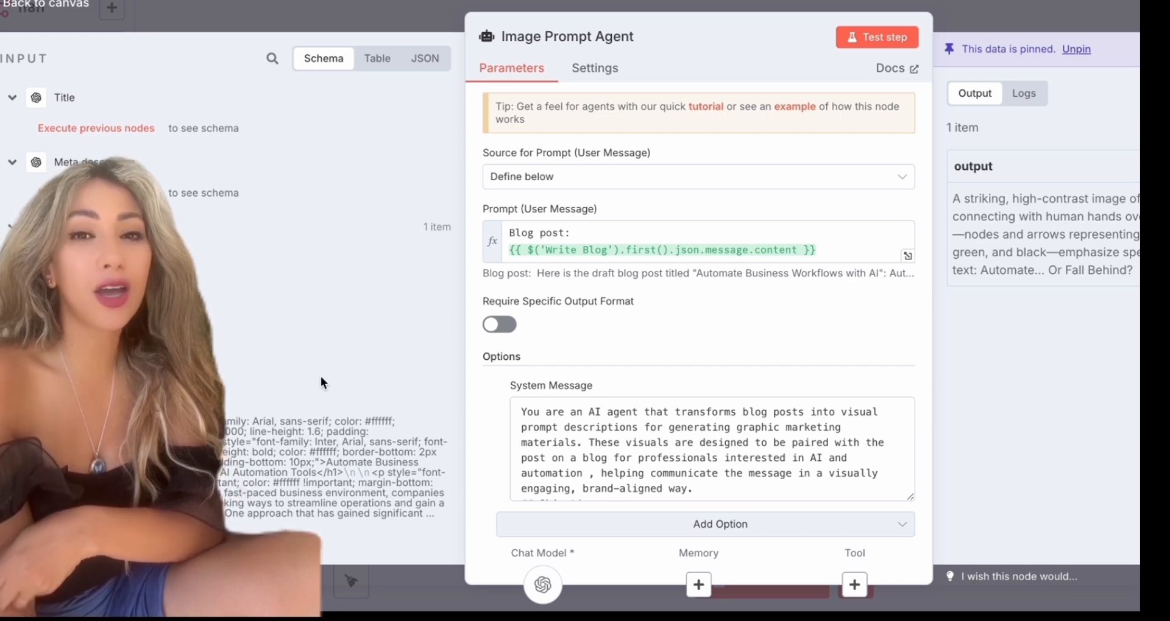
pyautogui.click(656, 434)
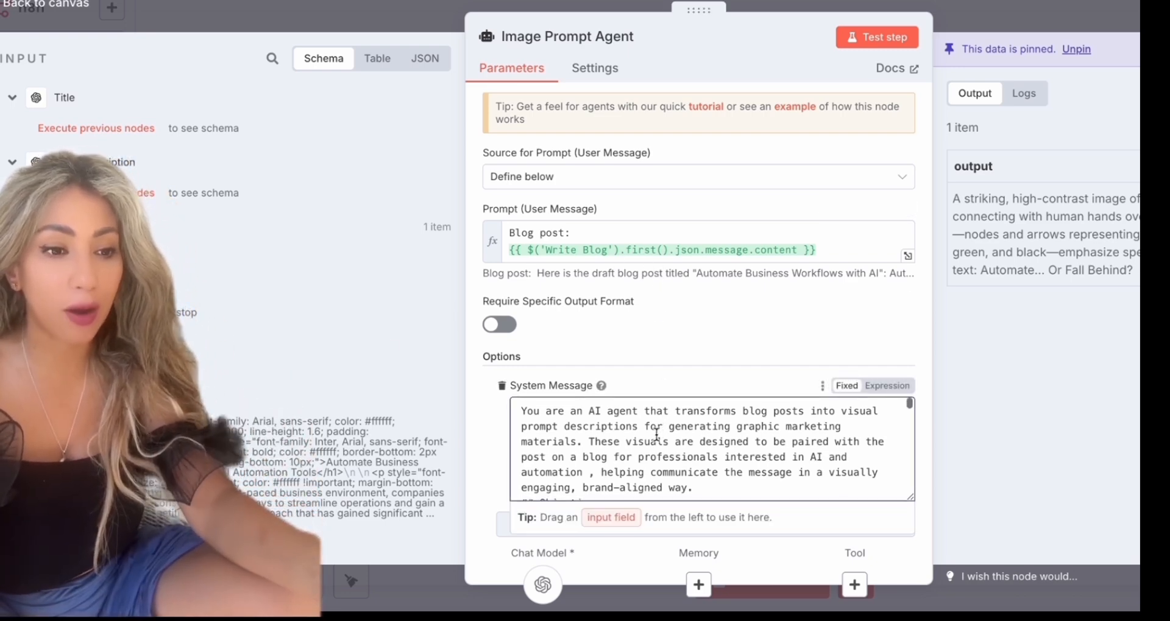
pyautogui.scroll(-10, 656, 434)
pyautogui.scroll(-5, 656, 434)
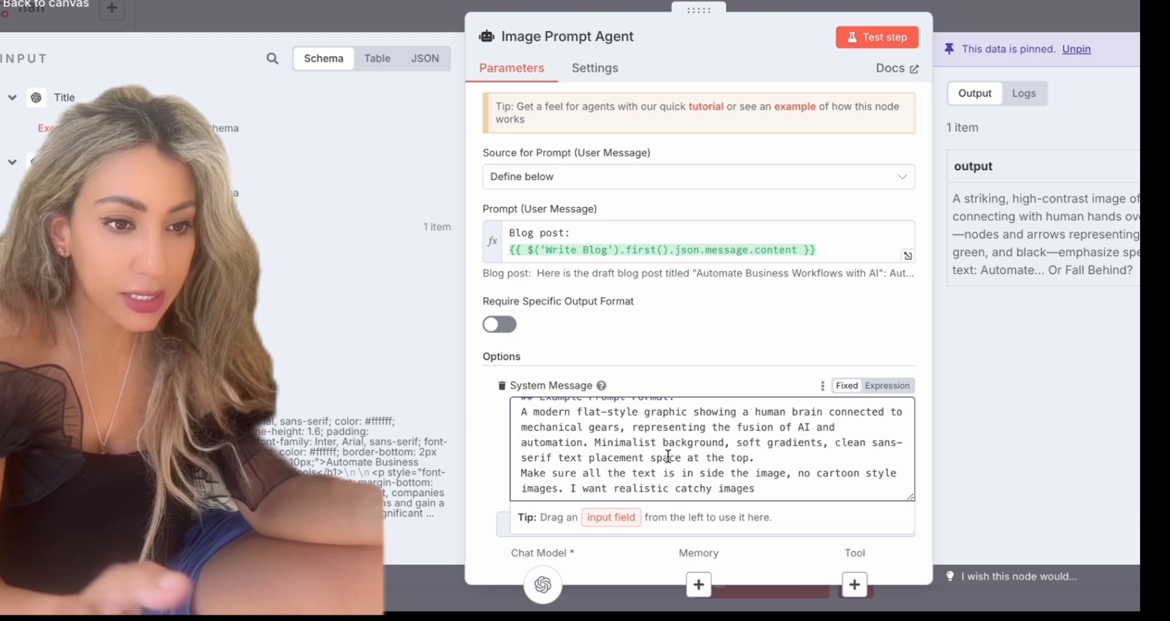
pyautogui.scroll(-1, 668, 451)
pyautogui.scroll(-1, 667, 455)
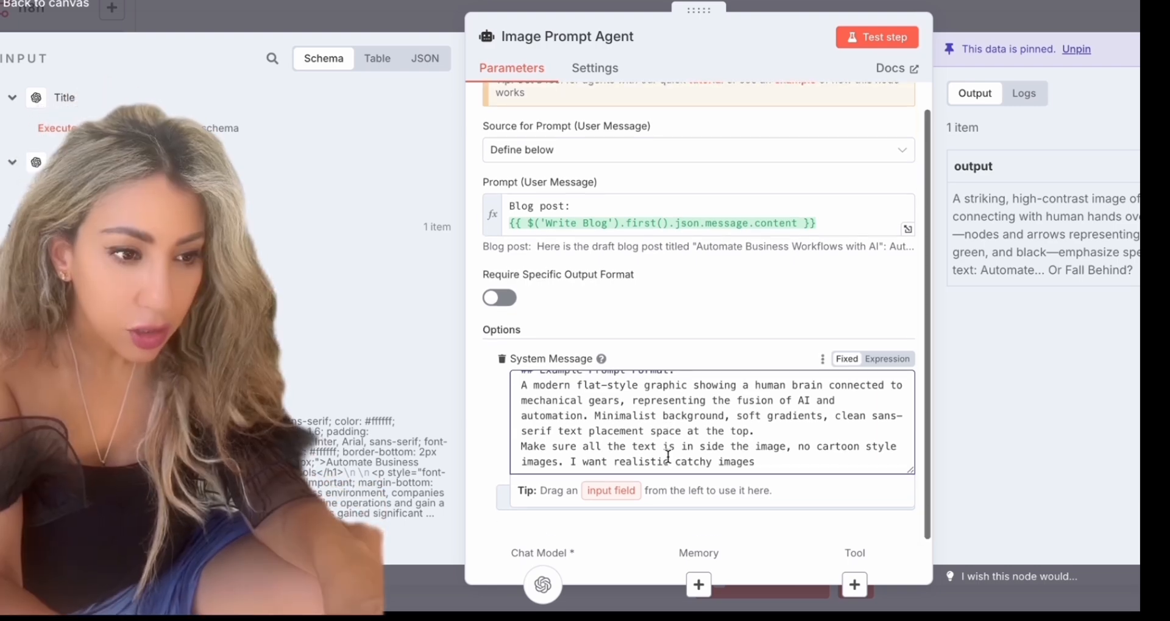
pyautogui.scroll(6, 668, 455)
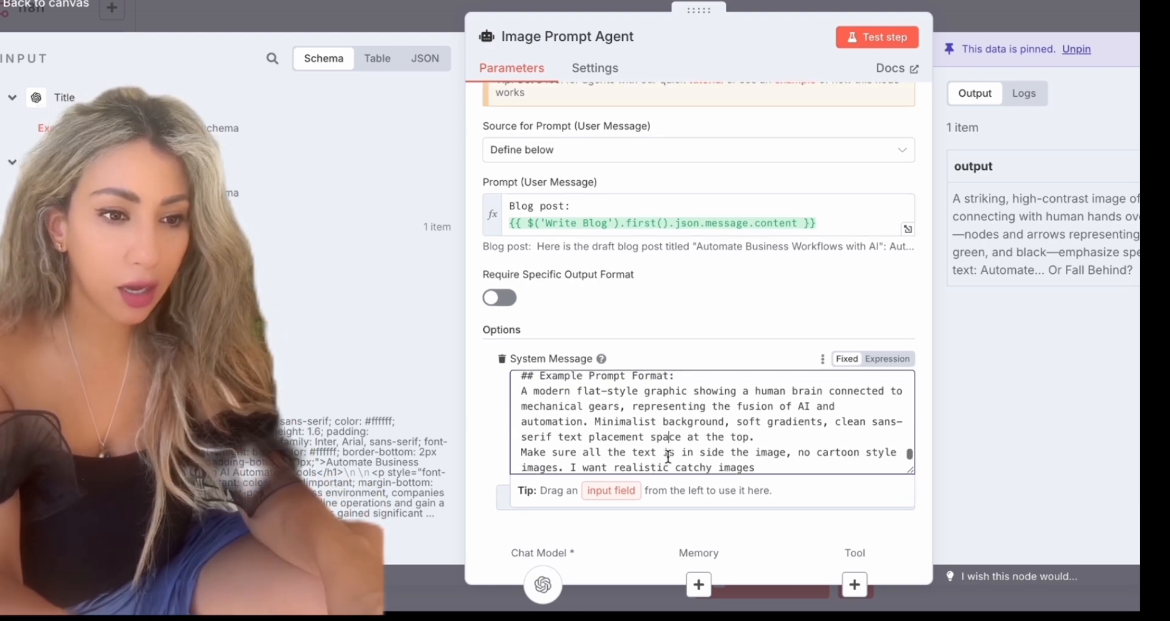
pyautogui.scroll(5, 668, 456)
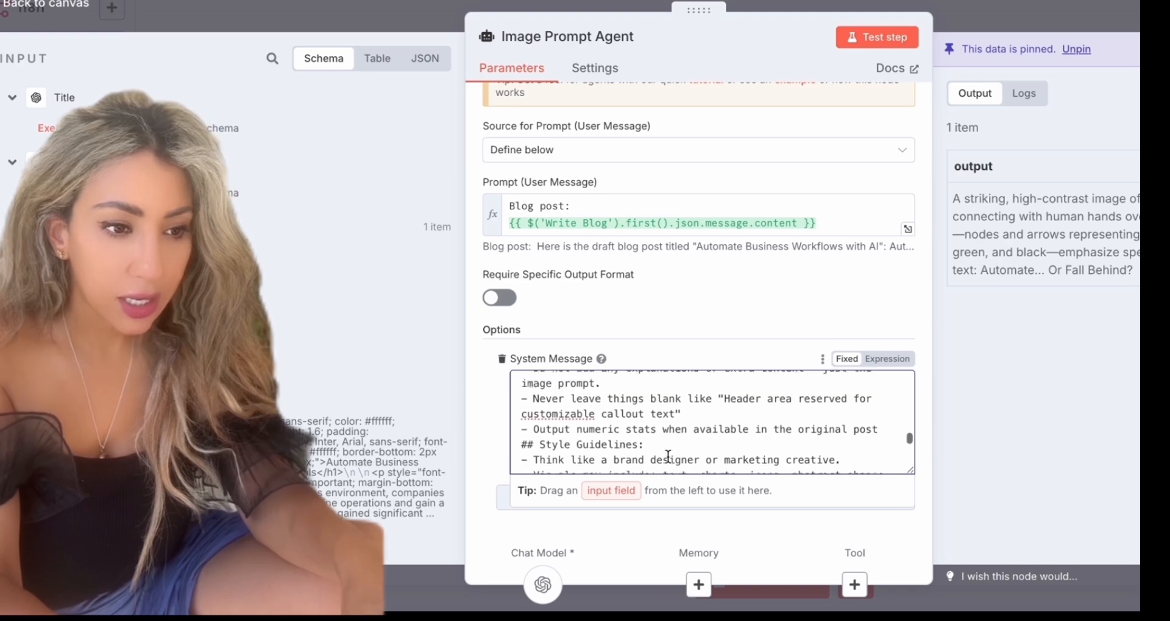
pyautogui.scroll(8, 668, 455)
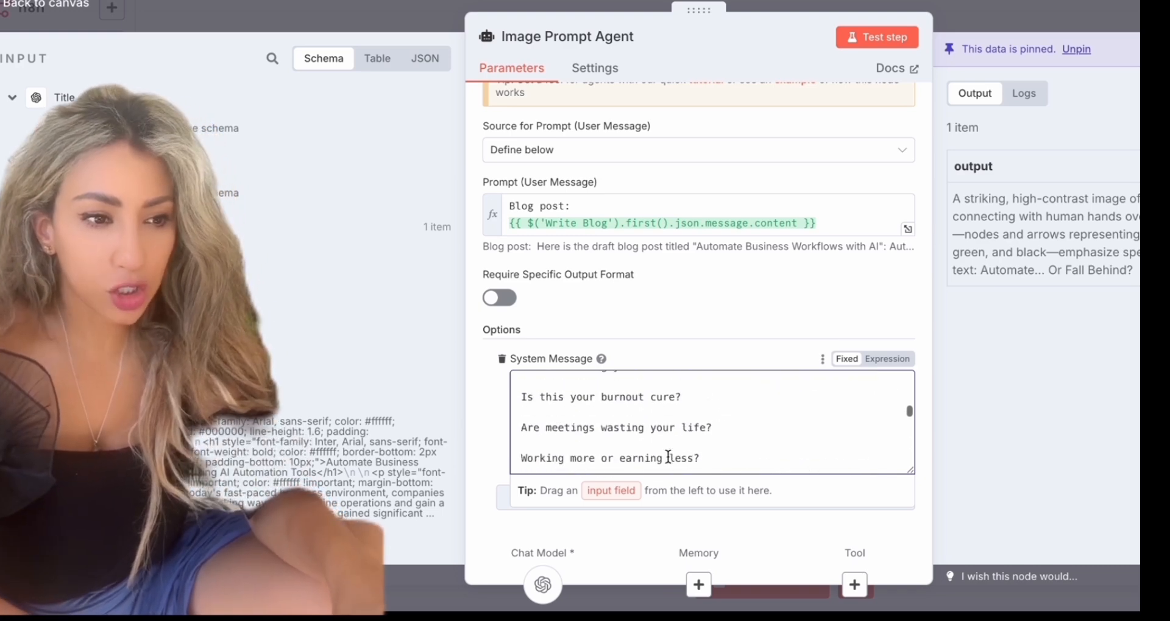
pyautogui.scroll(3, 668, 457)
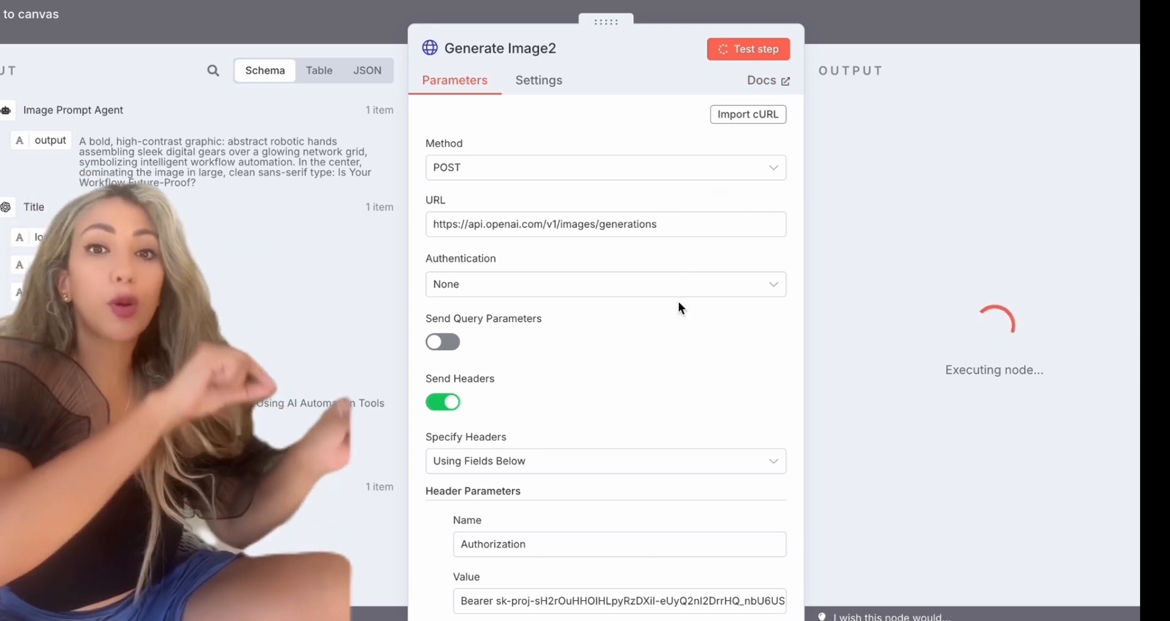
# Review the Generate Image2 request settings, then view the image produced by the Convert to File node and return to the canvas.
pyautogui.scroll(-6, 678, 302)
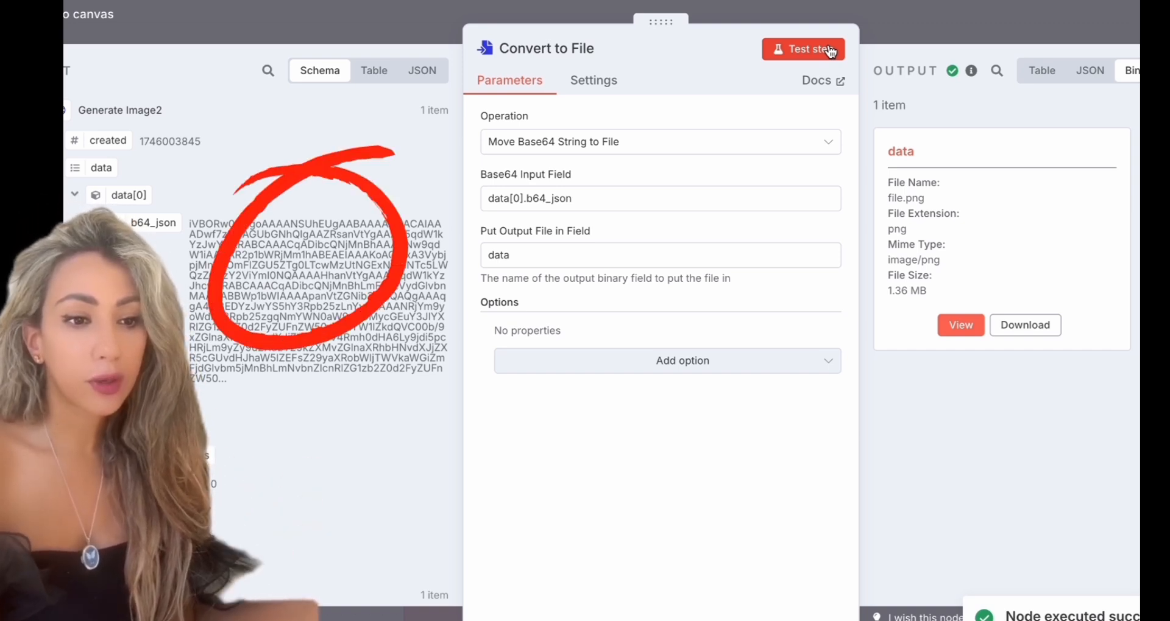
pyautogui.click(960, 325)
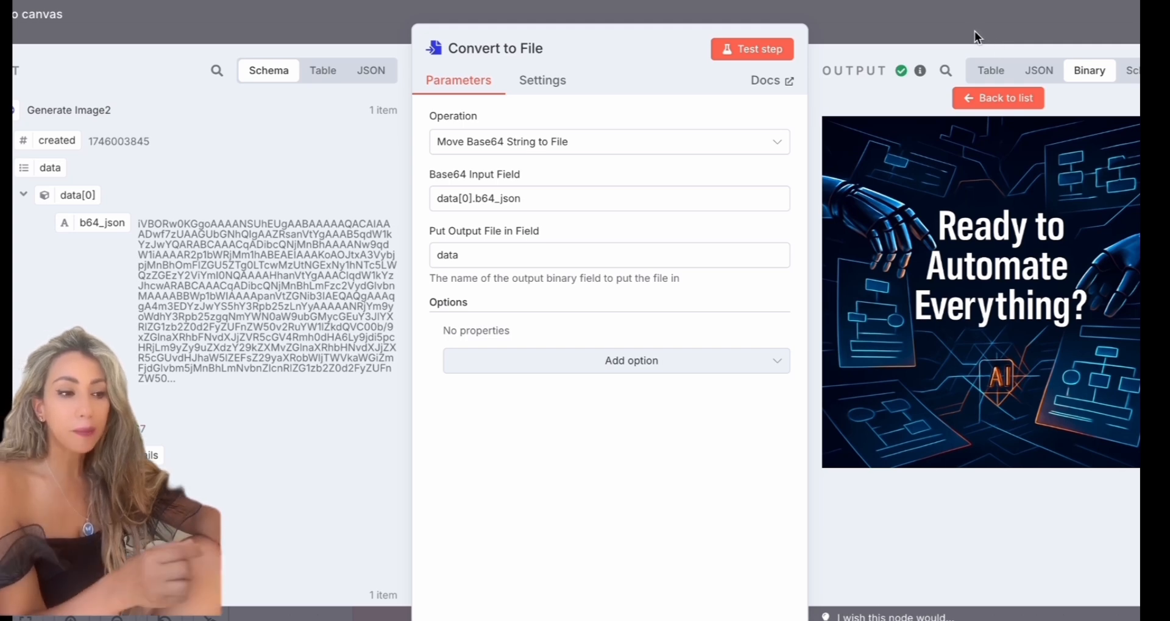
pyautogui.click(1009, 103)
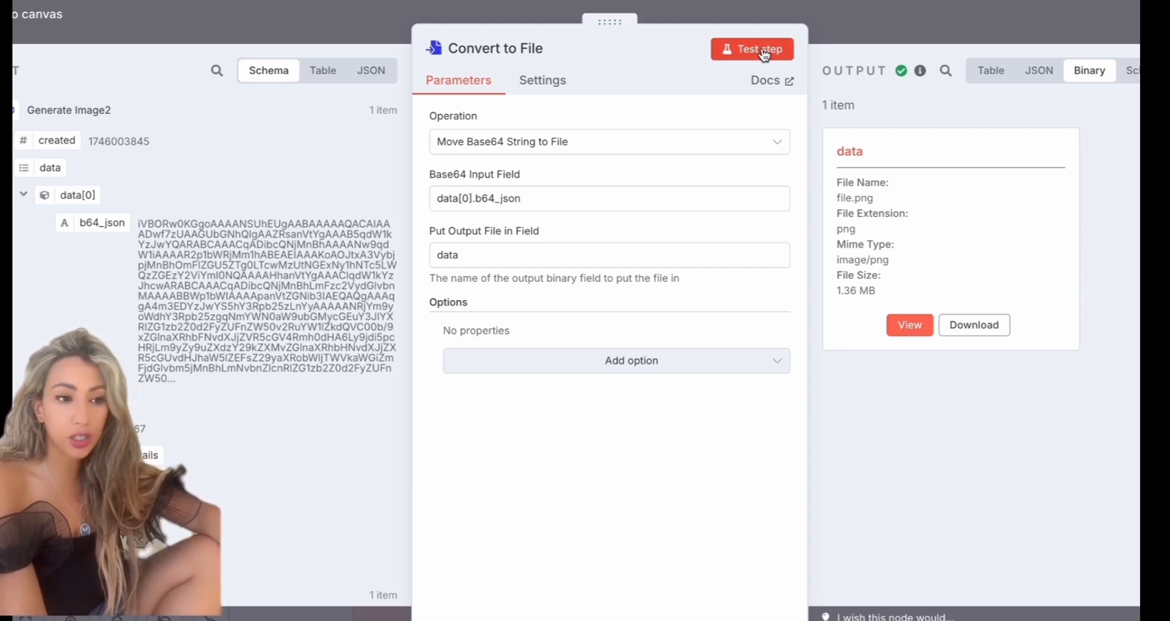
pyautogui.click(912, 14)
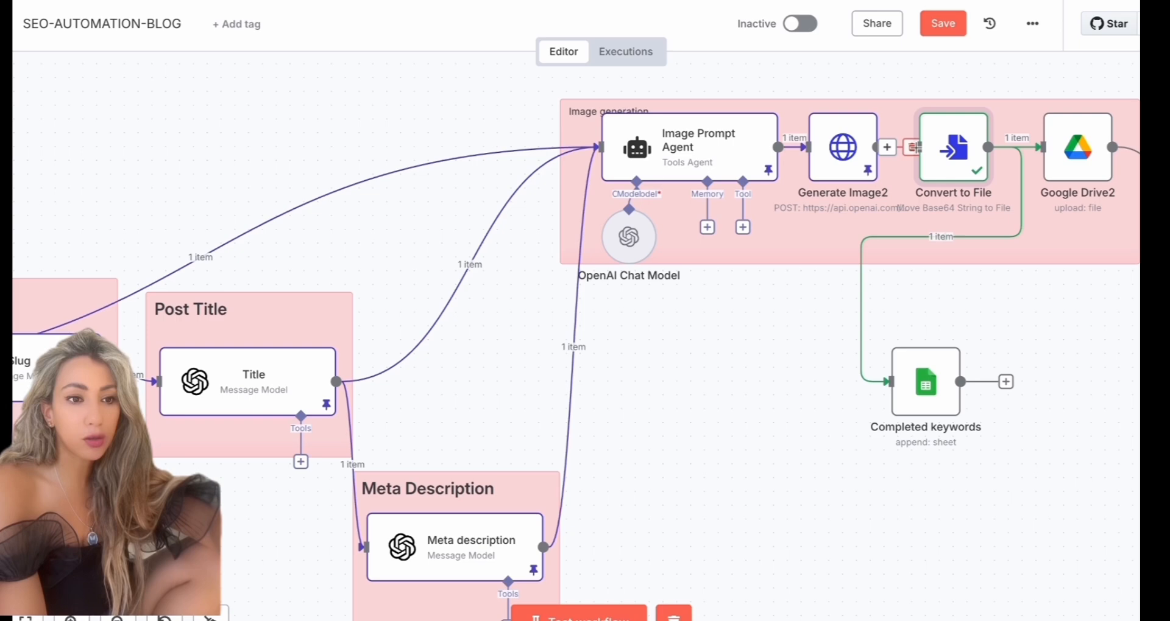
# Open the Google Drive2 node and review its resource, operation and input data field name.
pyautogui.doubleClick(1078, 167)
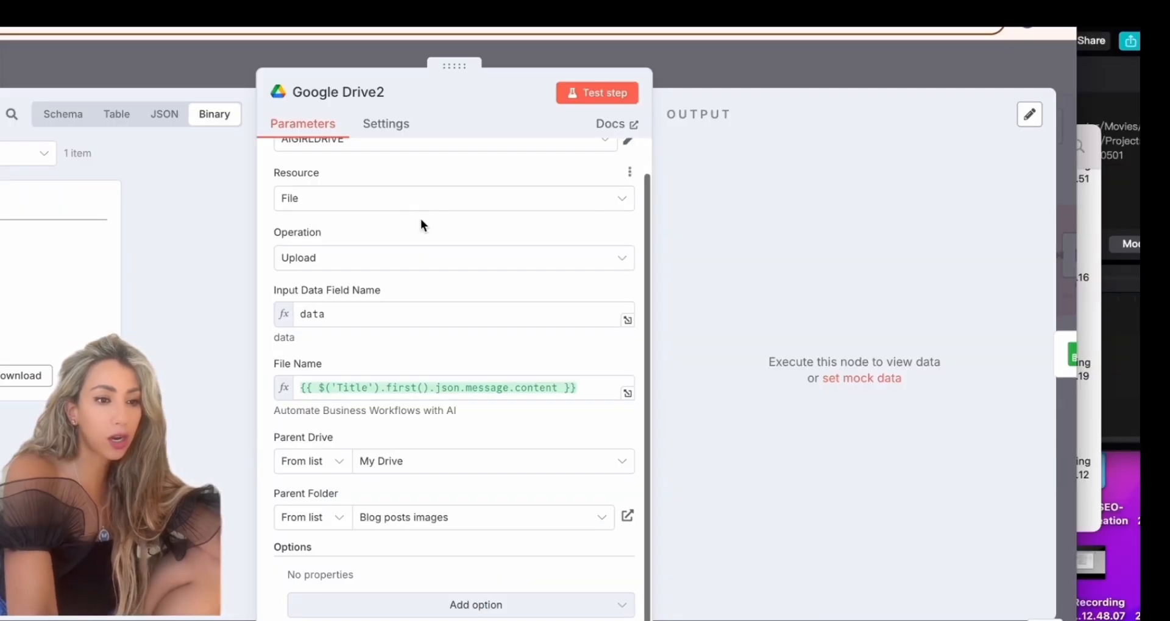
pyautogui.click(410, 197)
pyautogui.click(410, 197)
pyautogui.click(353, 259)
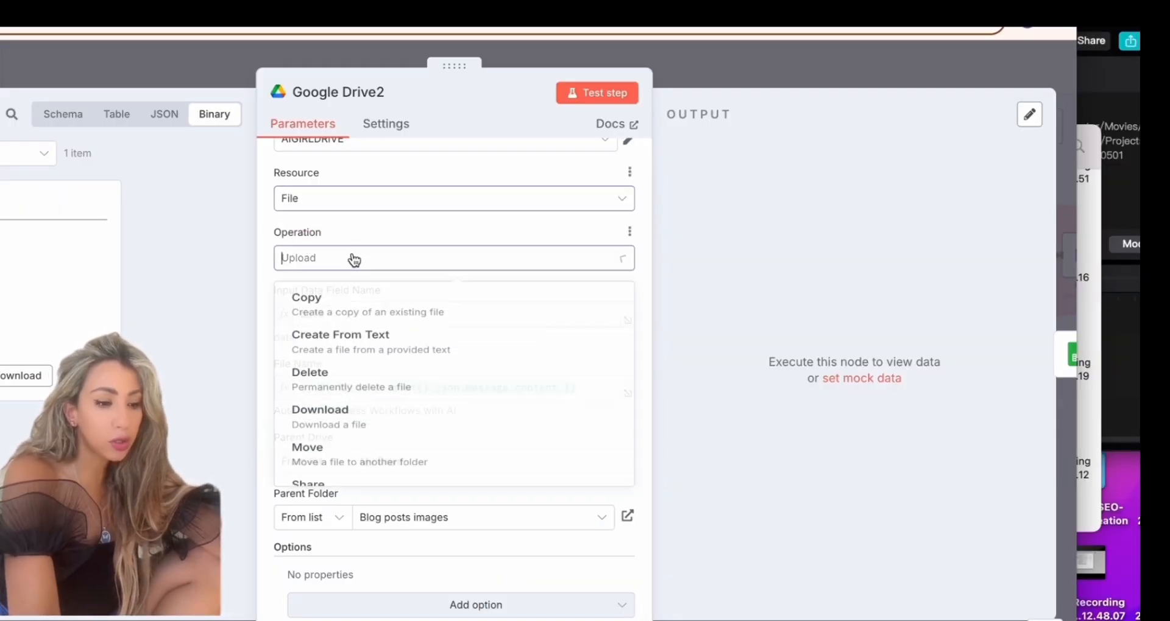
pyautogui.click(354, 259)
pyautogui.click(298, 314)
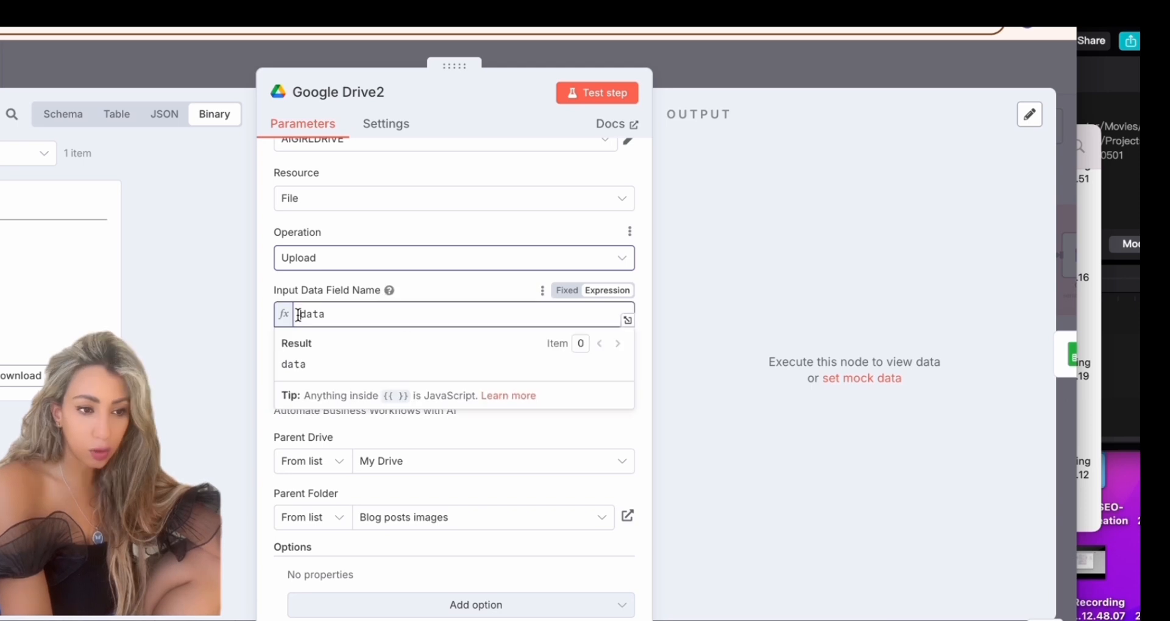
pyautogui.moveTo(298, 314); pyautogui.dragTo(337, 316)
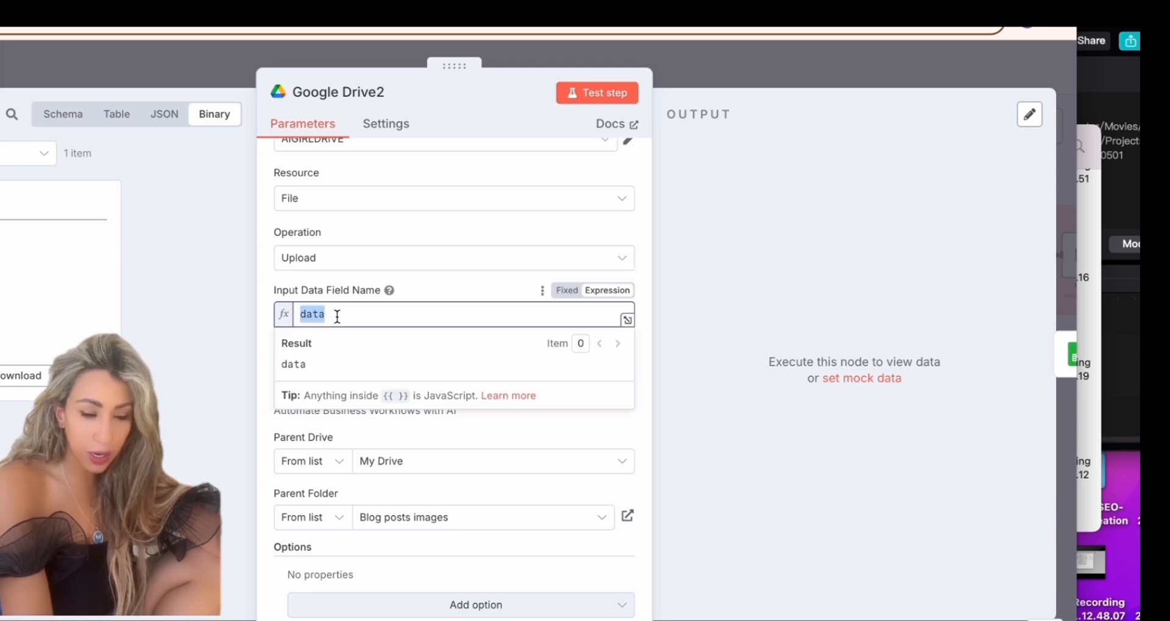
pyautogui.click(451, 275)
# Check that the Google Drive2 node's parent folder is Blog posts images, and test the upload.
pyautogui.scroll(-1, 445, 327)
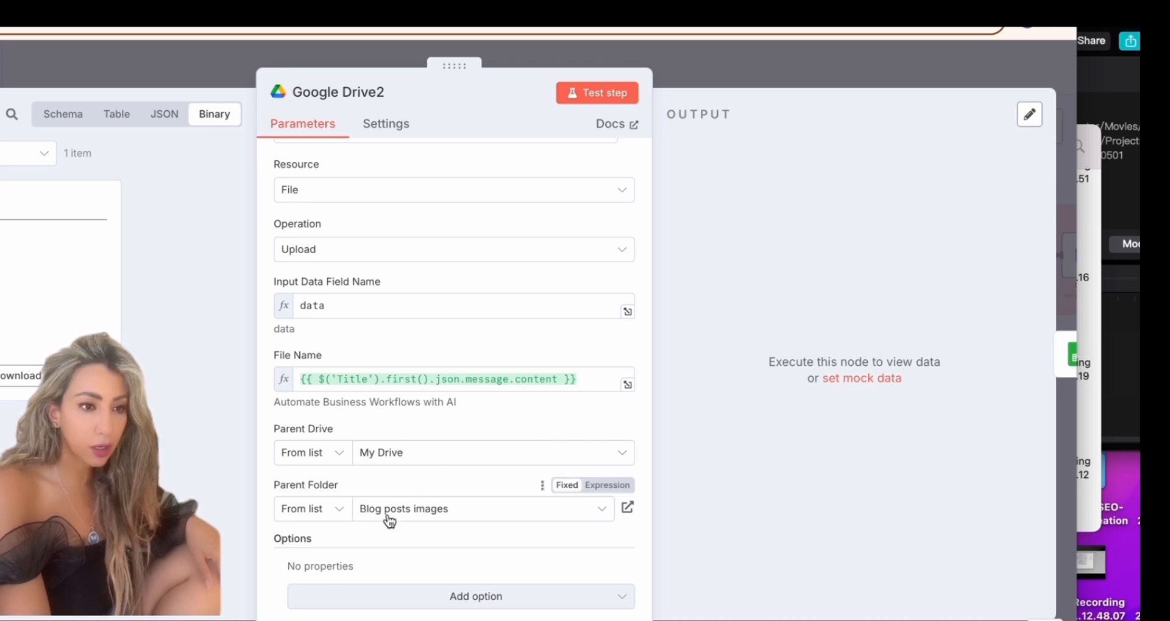
pyautogui.click(437, 515)
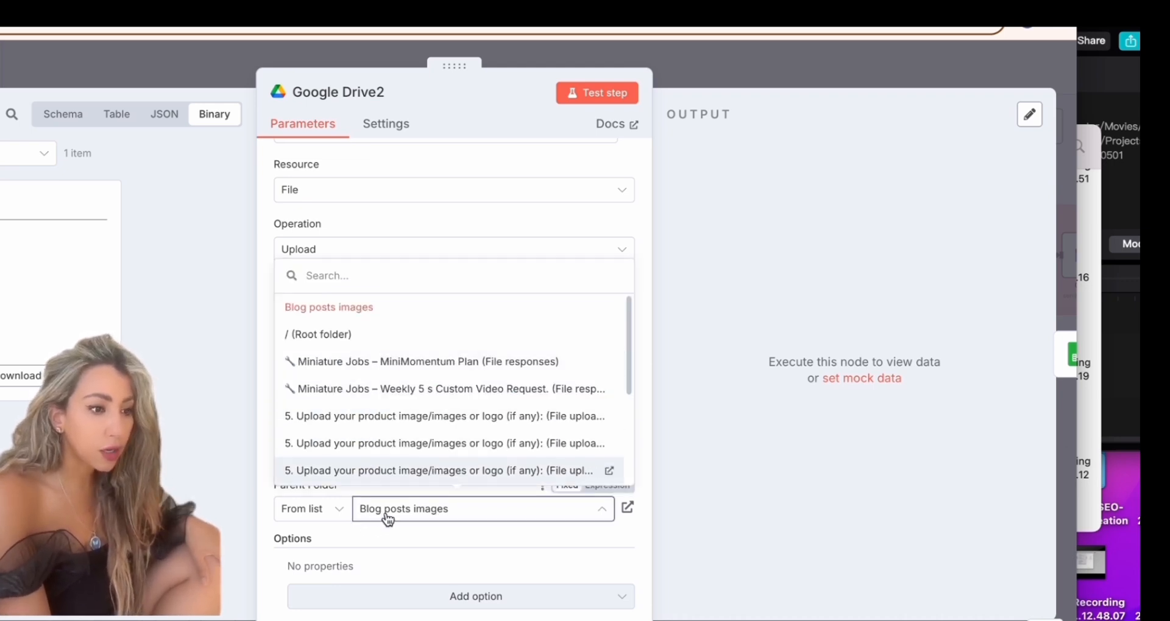
pyautogui.click(396, 540)
pyautogui.click(609, 91)
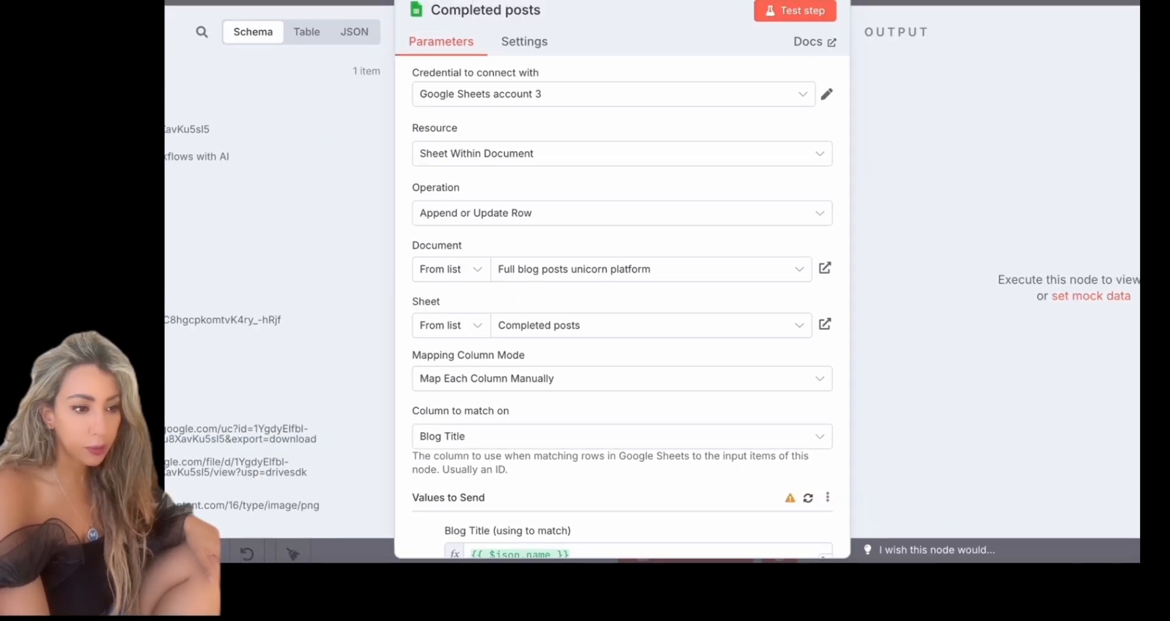
# Review the Completed posts node's Google Sheets settings and its column mappings for title, image, summary and post status.
pyautogui.scroll(-1, 401, 287)
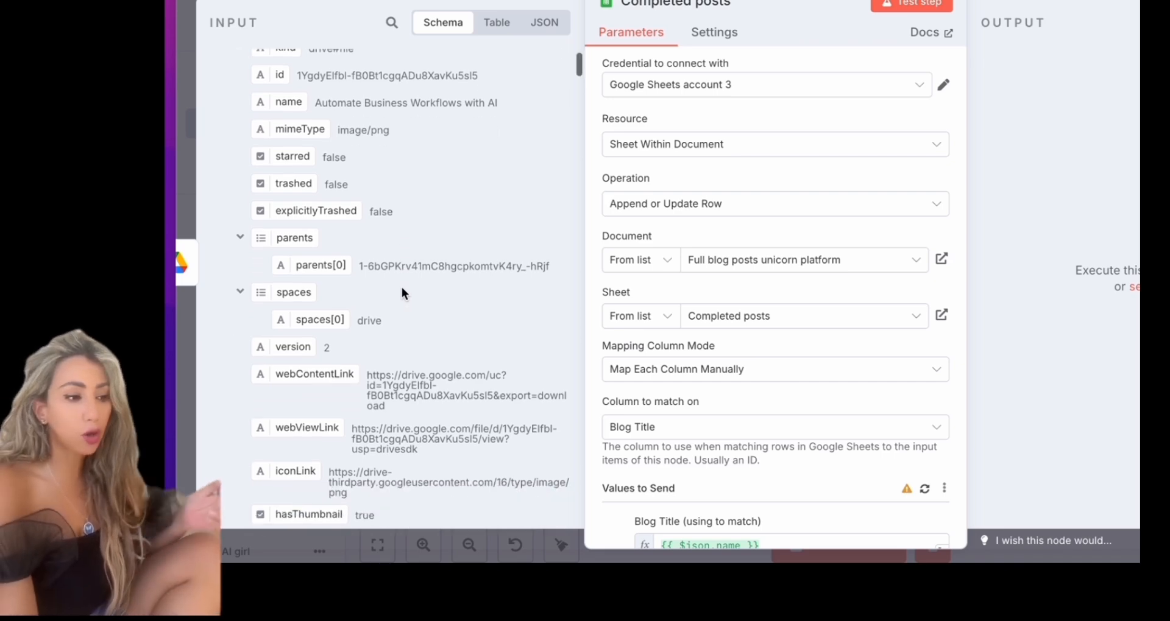
pyautogui.scroll(1, 401, 287)
pyautogui.scroll(-5, 739, 312)
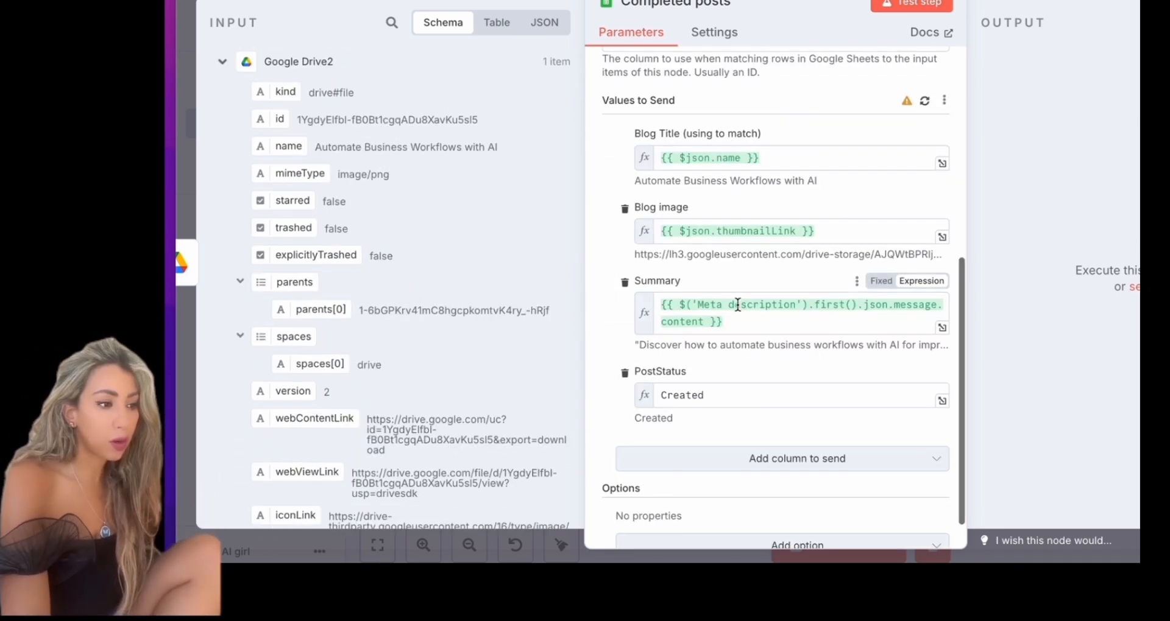
pyautogui.scroll(5, 739, 312)
pyautogui.scroll(-5, 837, 208)
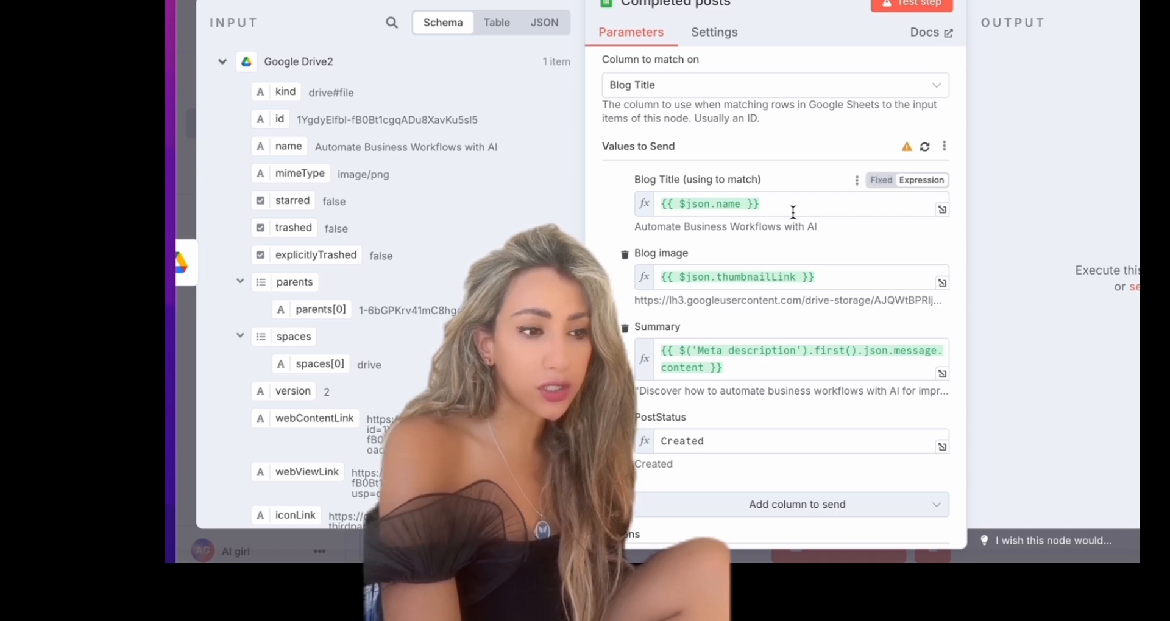
pyautogui.scroll(-2, 792, 212)
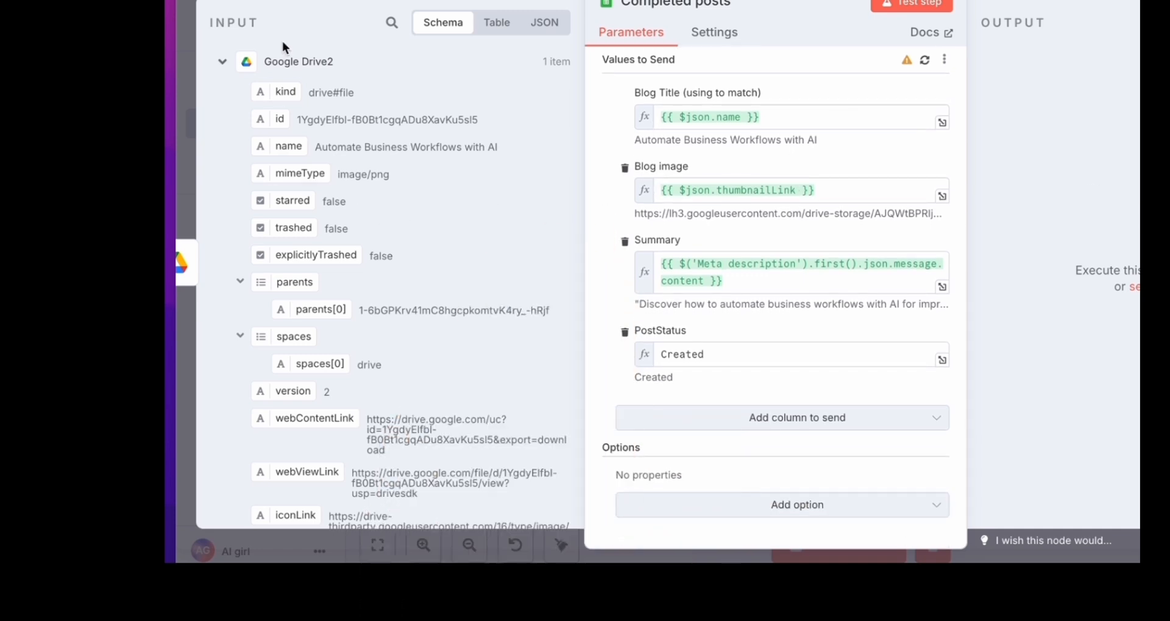
# Compare the Google Drive2 output's thumbnailLink field with the Blog image mapping and inspect the Summary expression in the Completed posts node.
pyautogui.scroll(-3, 302, 280)
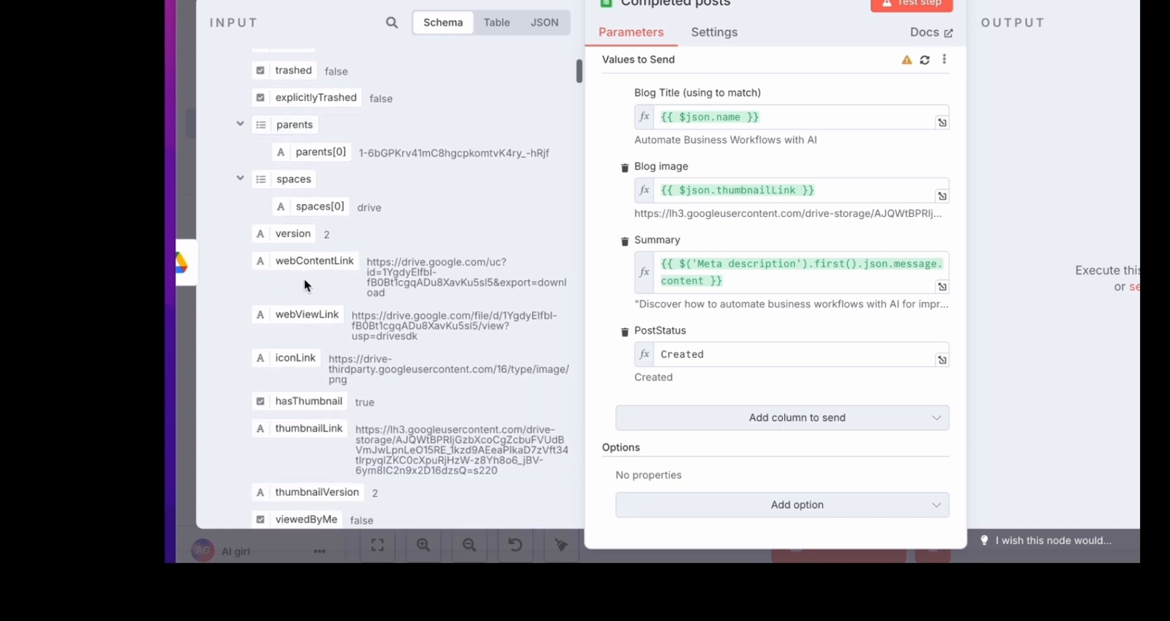
pyautogui.scroll(-2, 305, 280)
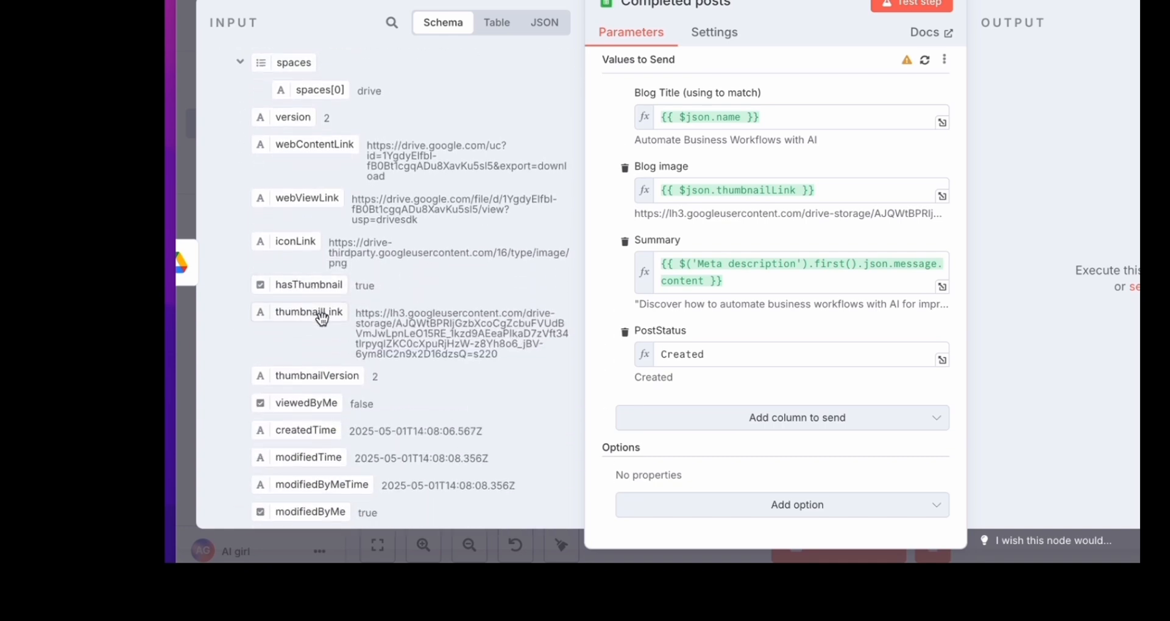
pyautogui.scroll(-2, 321, 318)
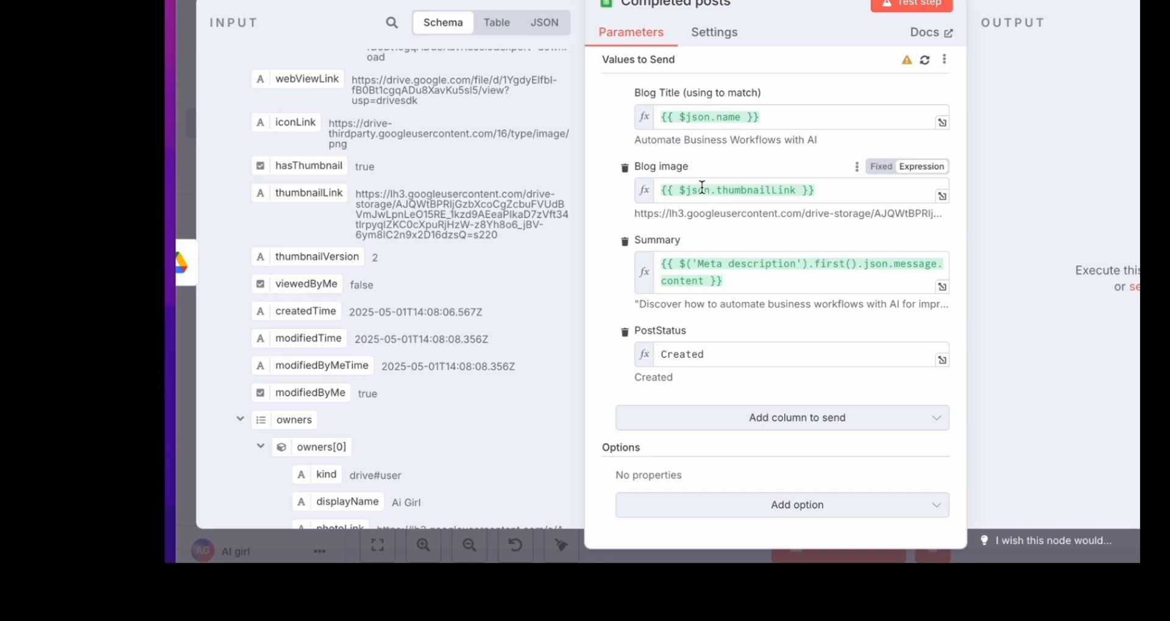
pyautogui.moveTo(298, 193); pyautogui.dragTo(786, 194)
pyautogui.click(739, 277)
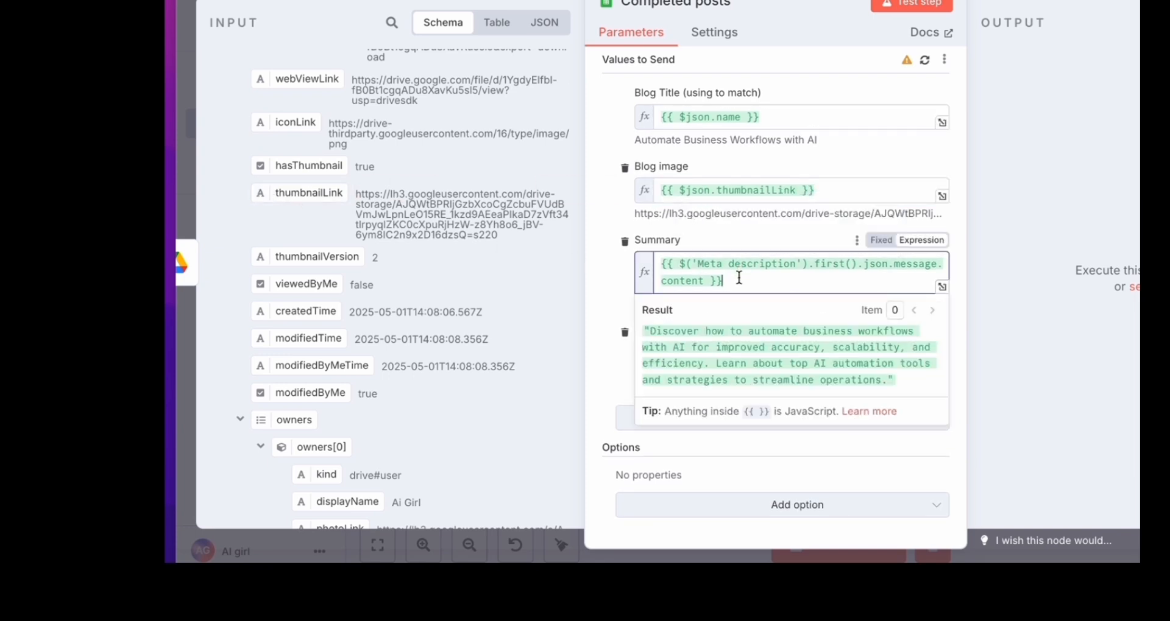
pyautogui.click(707, 240)
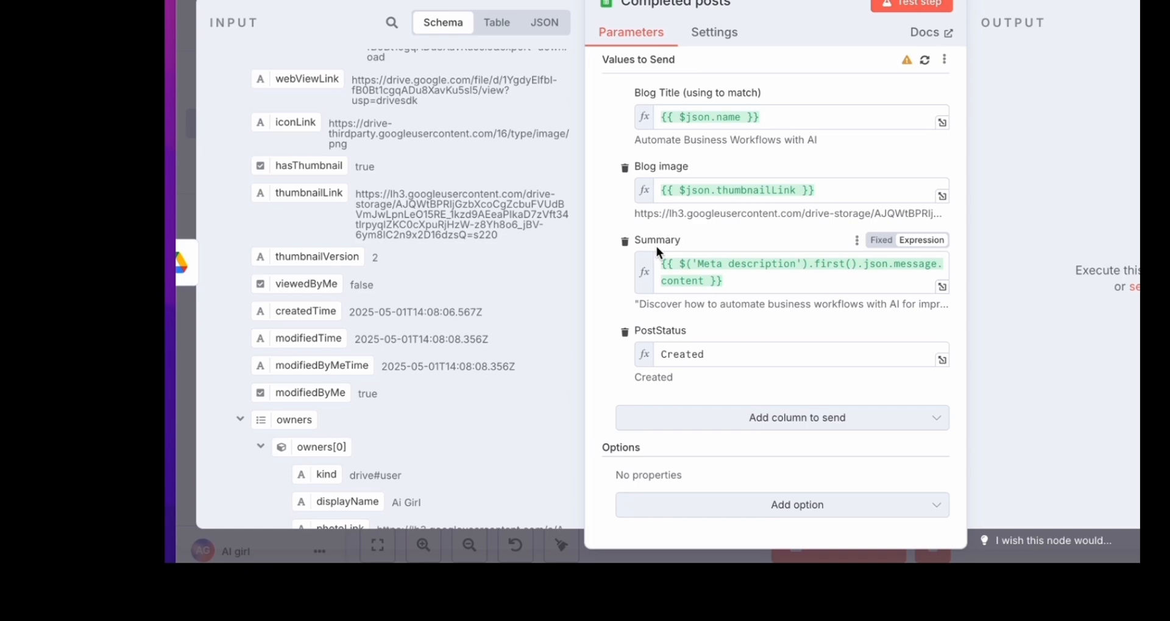
pyautogui.scroll(-4, 338, 237)
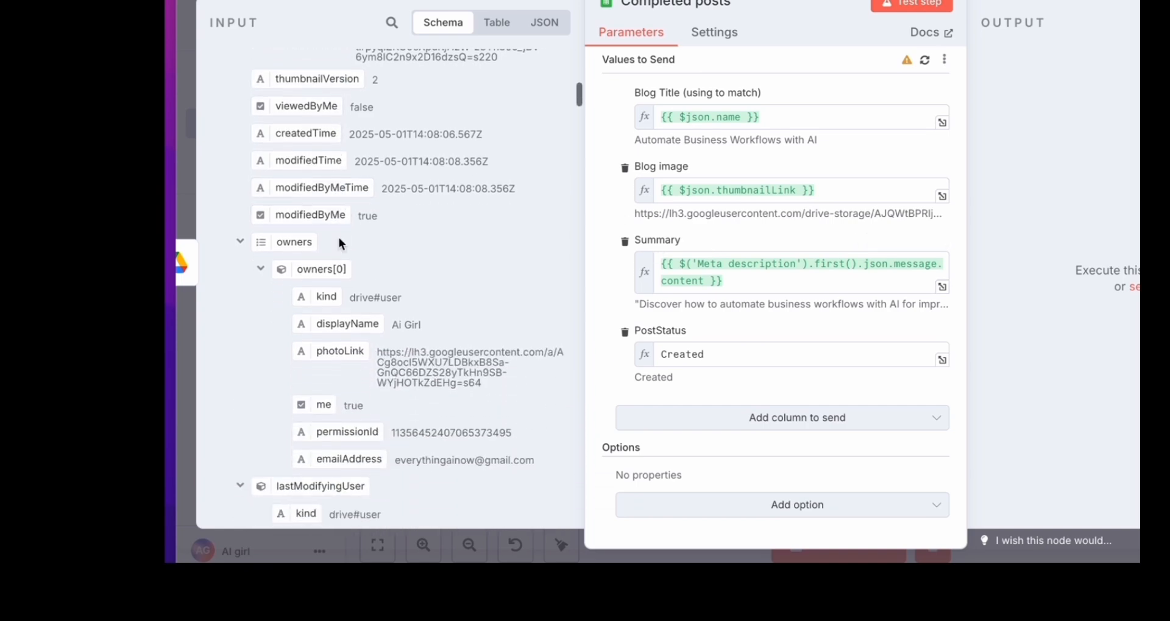
# Locate the Meta description node's message content in the input data and compare it with the Summary mapping.
pyautogui.scroll(-15, 339, 241)
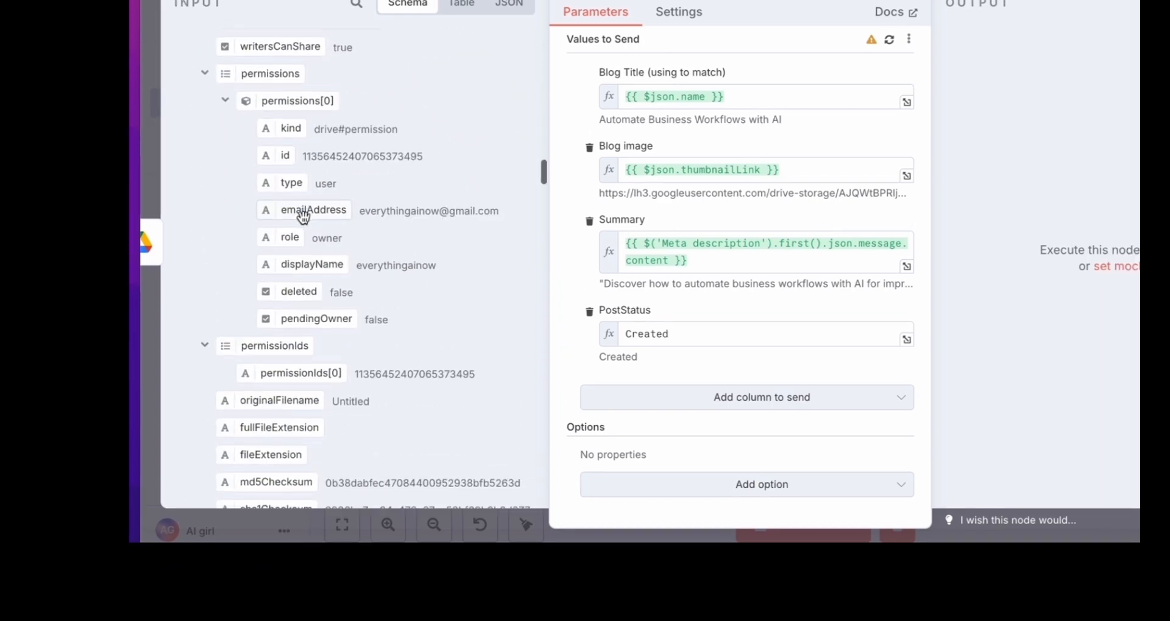
pyautogui.scroll(-20, 303, 217)
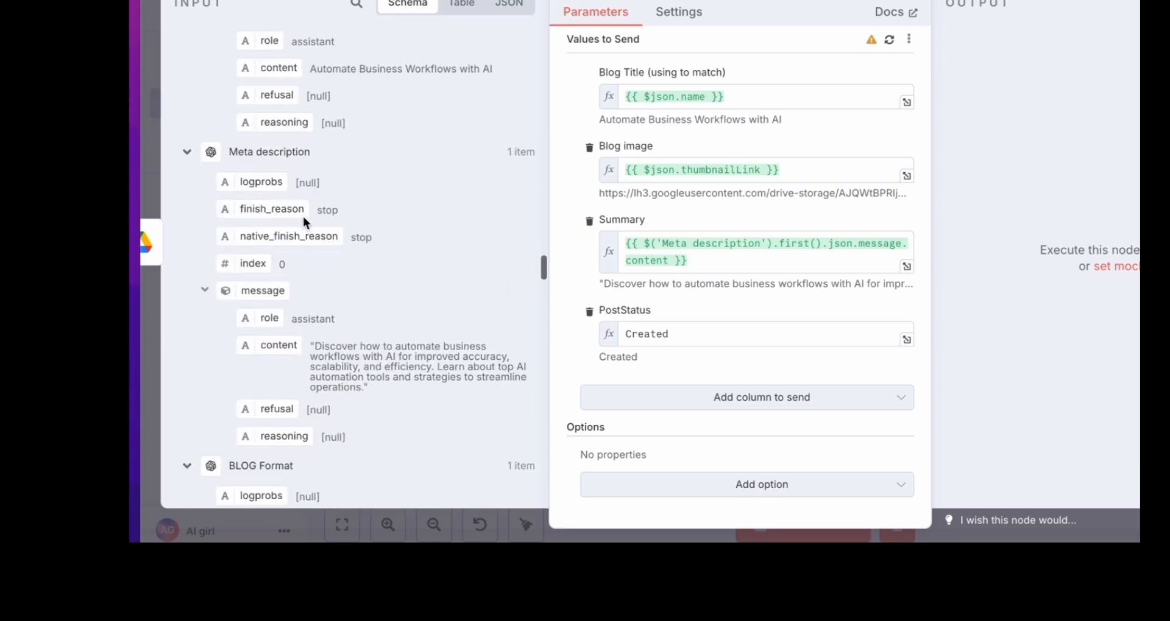
pyautogui.scroll(-3, 273, 297)
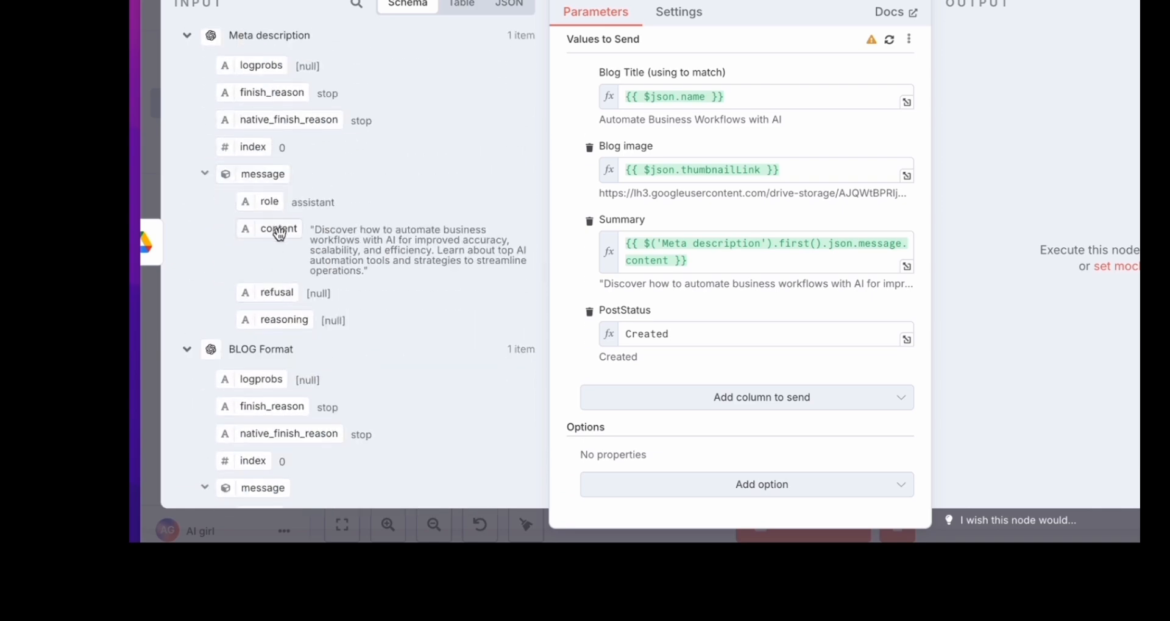
pyautogui.moveTo(275, 228); pyautogui.dragTo(701, 262)
pyautogui.moveTo(295, 217); pyautogui.dragTo(279, 226)
# Inspect the Blog image and Blog Title expressions and compare the title with the Title node's message content in the input data.
pyautogui.click(648, 171)
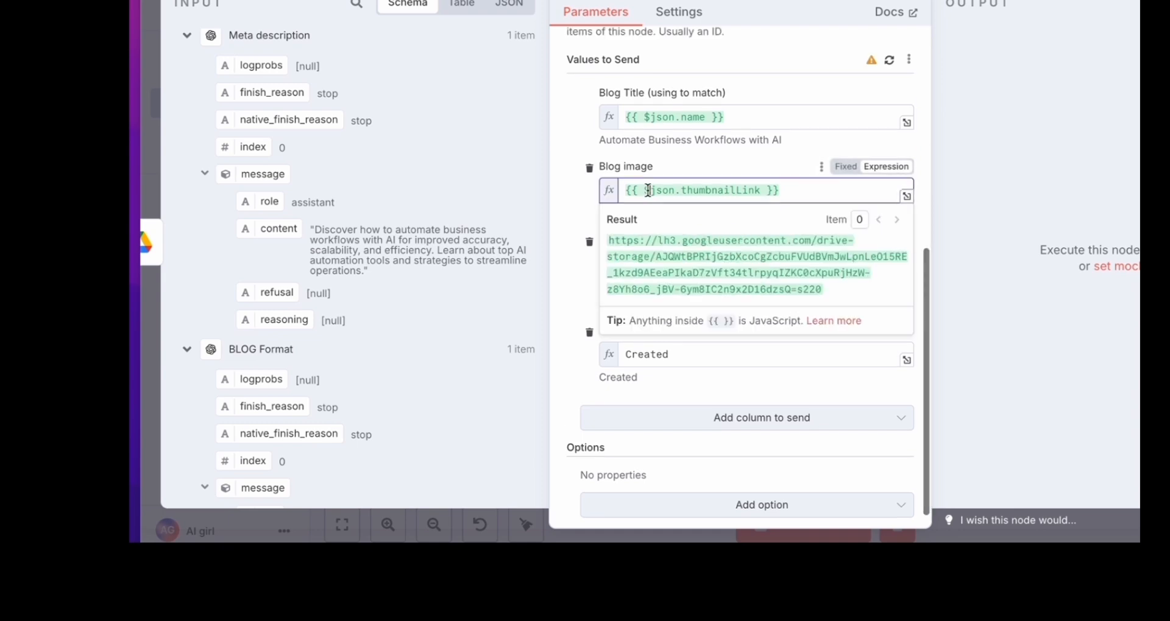
pyautogui.click(633, 120)
pyautogui.click(280, 166)
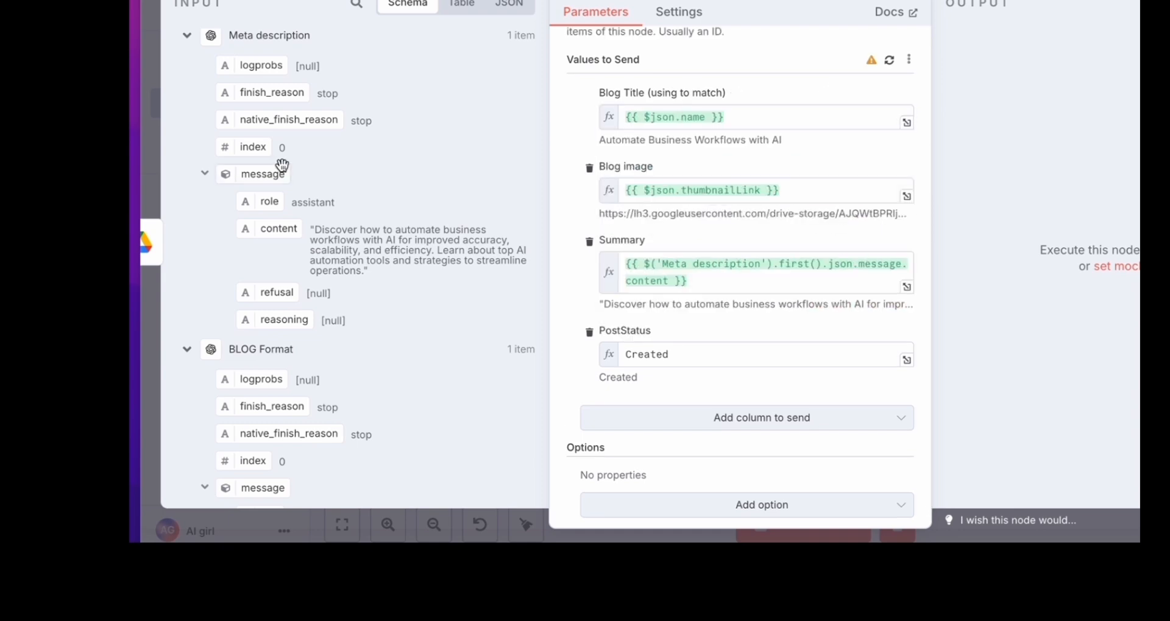
pyautogui.scroll(5, 251, 277)
pyautogui.scroll(-1, 254, 311)
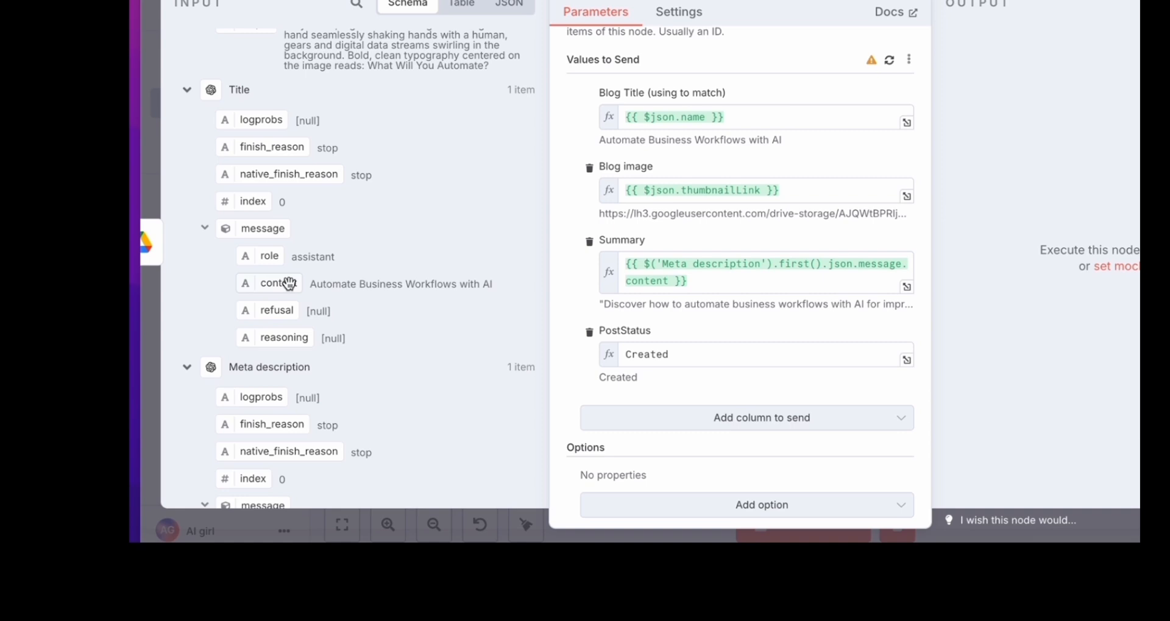
pyautogui.scroll(-3, 286, 286)
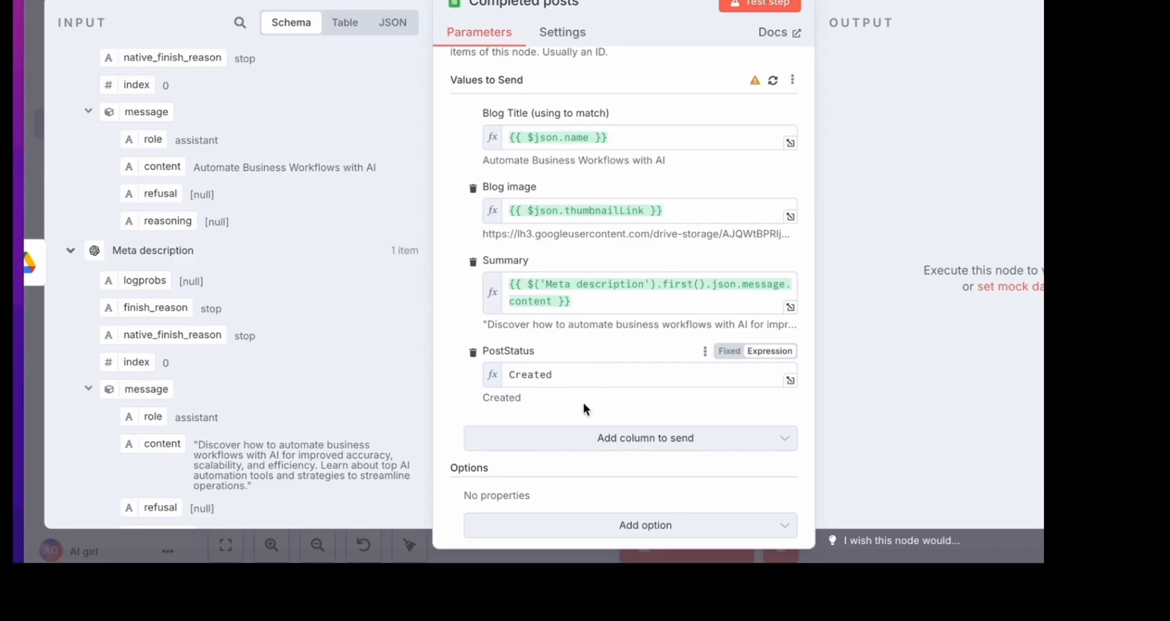
# Check the PostStatus value Created, test the Completed posts node, pin its output and return to the canvas.
pyautogui.click(532, 375)
pyautogui.click(646, 353)
pyautogui.click(770, 5)
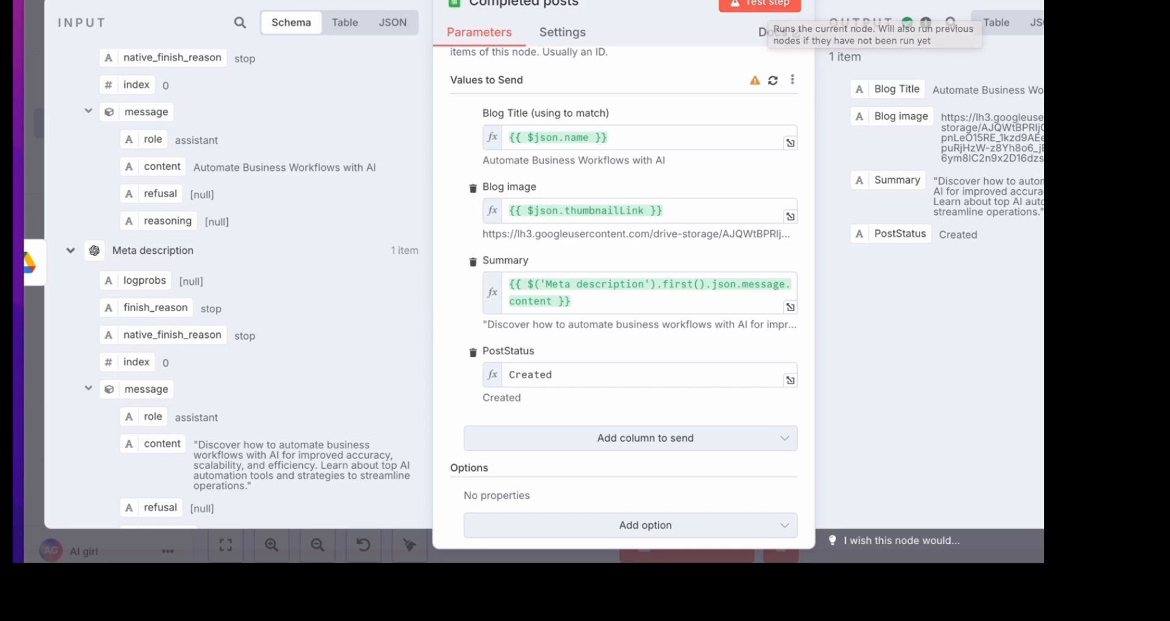
pyautogui.click(1166, 23)
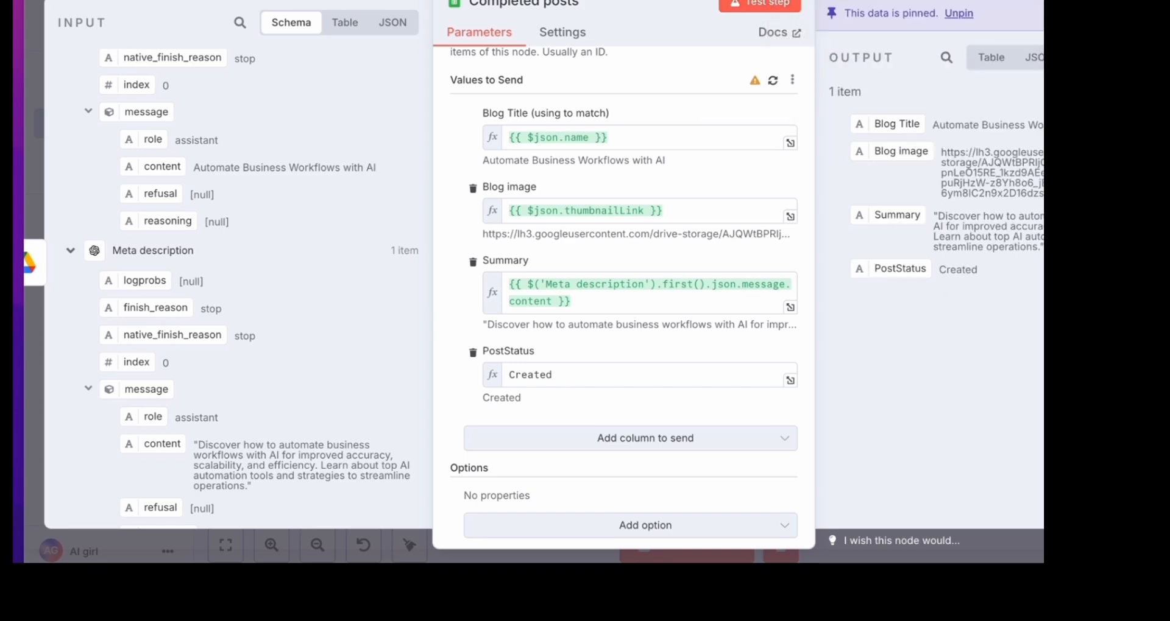
pyautogui.press('Escape')
# Open the Full Blog node and test adding the post to the Completed full posts sheet.
pyautogui.hscroll(7, 968, 190)
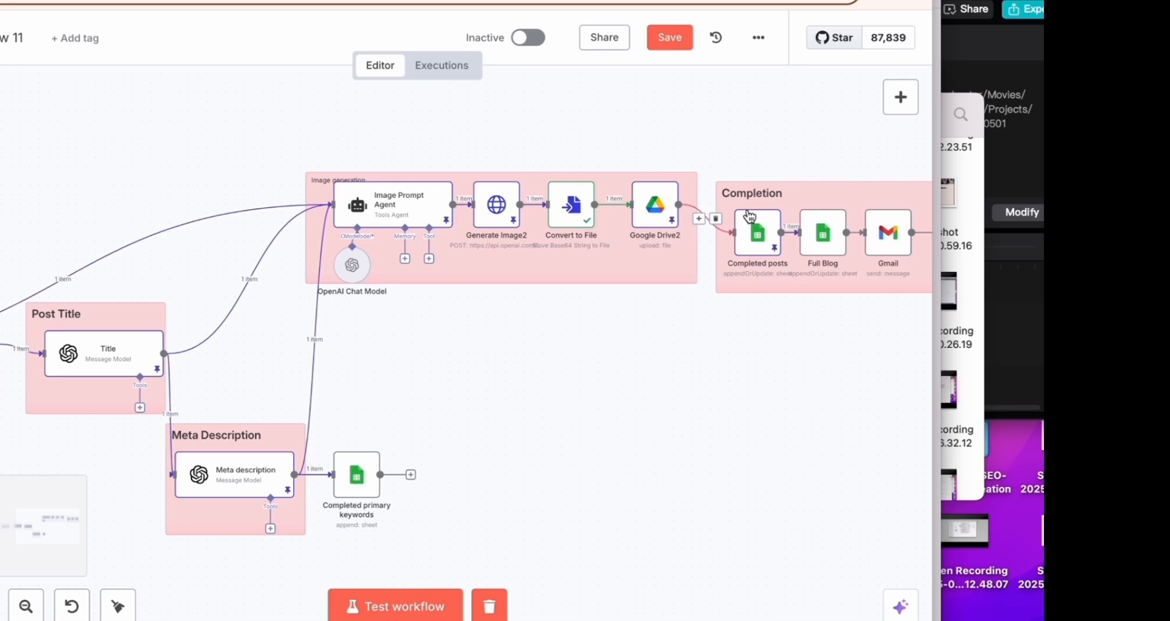
pyautogui.doubleClick(516, 270)
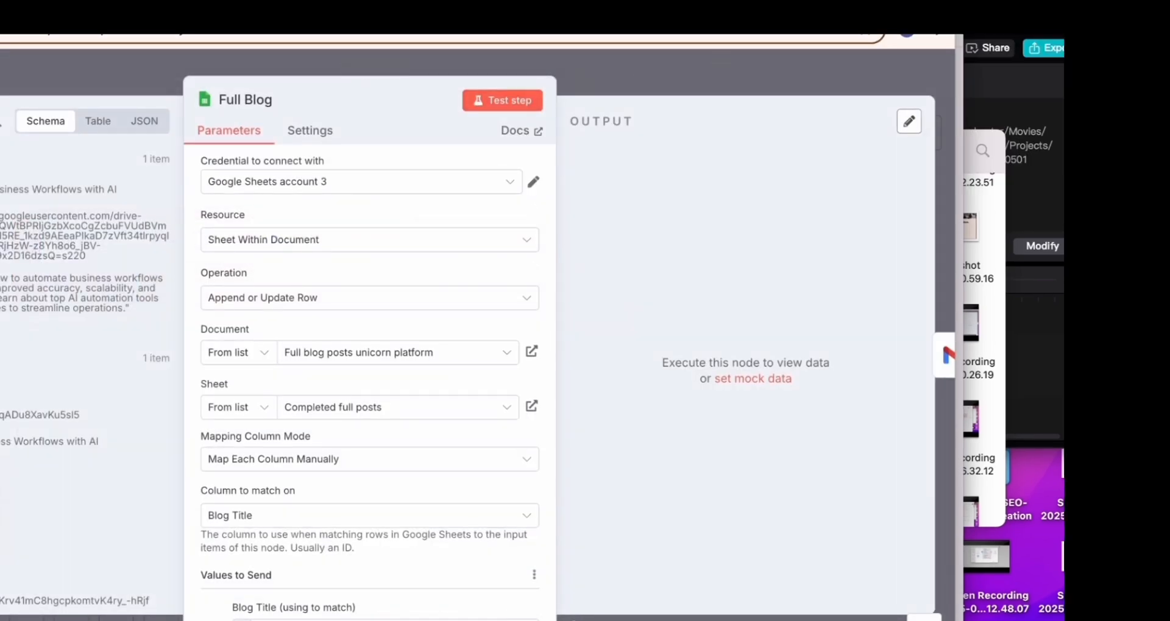
pyautogui.moveTo(962, 329); pyautogui.dragTo(1035, 329)
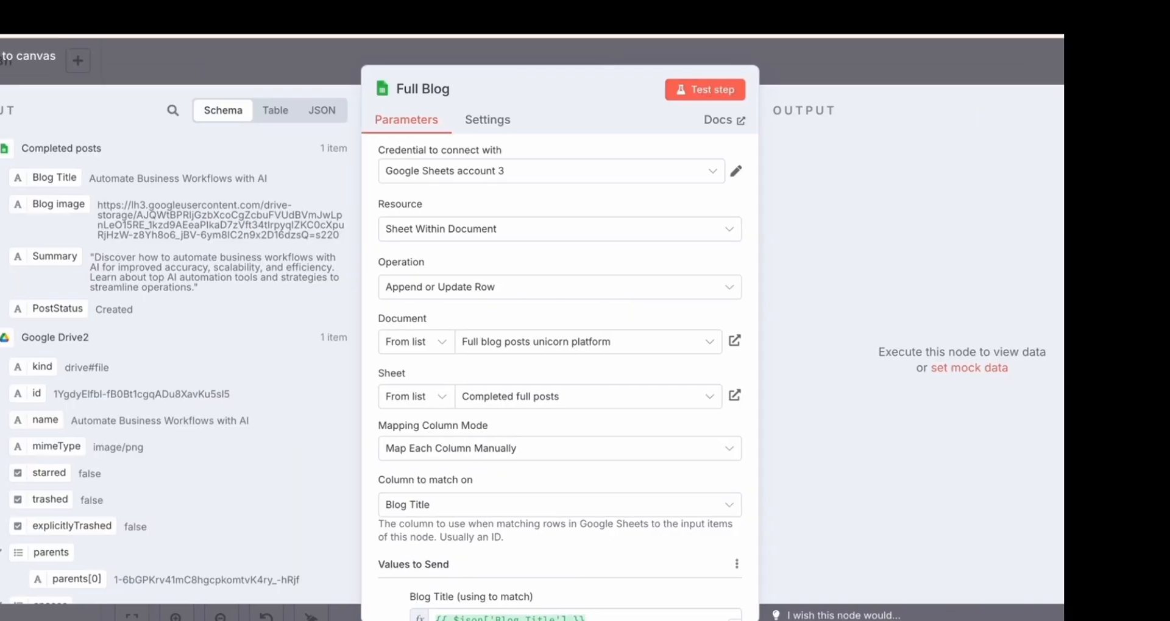
pyautogui.click(694, 89)
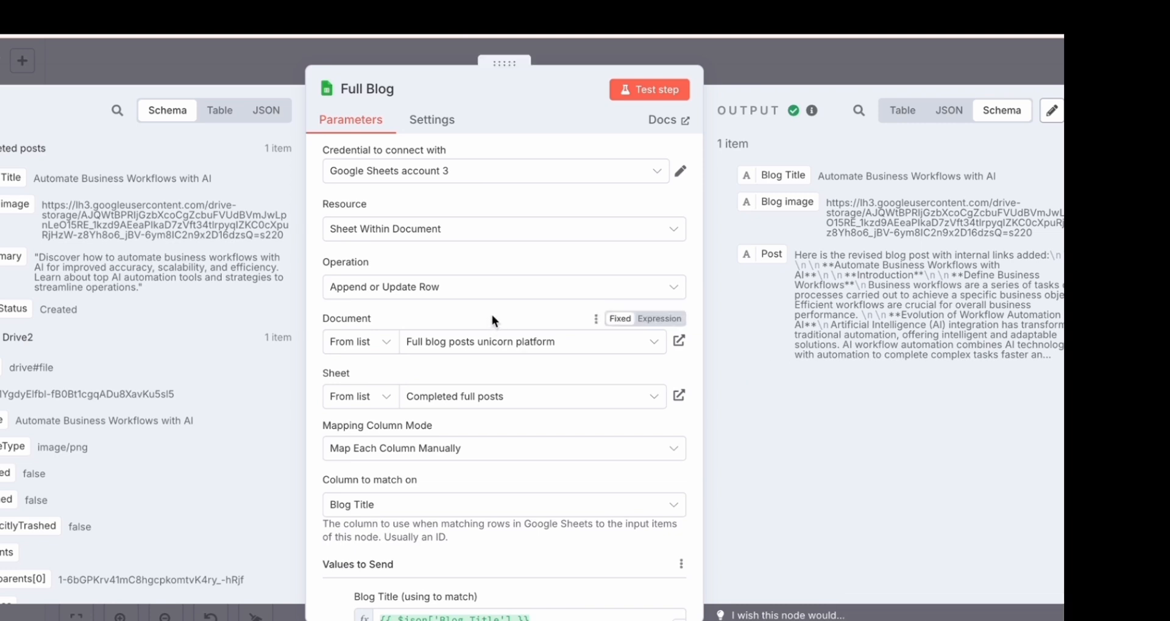
# Review the Full Blog node's title, image and Post mappings, and find the Internal links builder content in the input data.
pyautogui.scroll(-1, 491, 262)
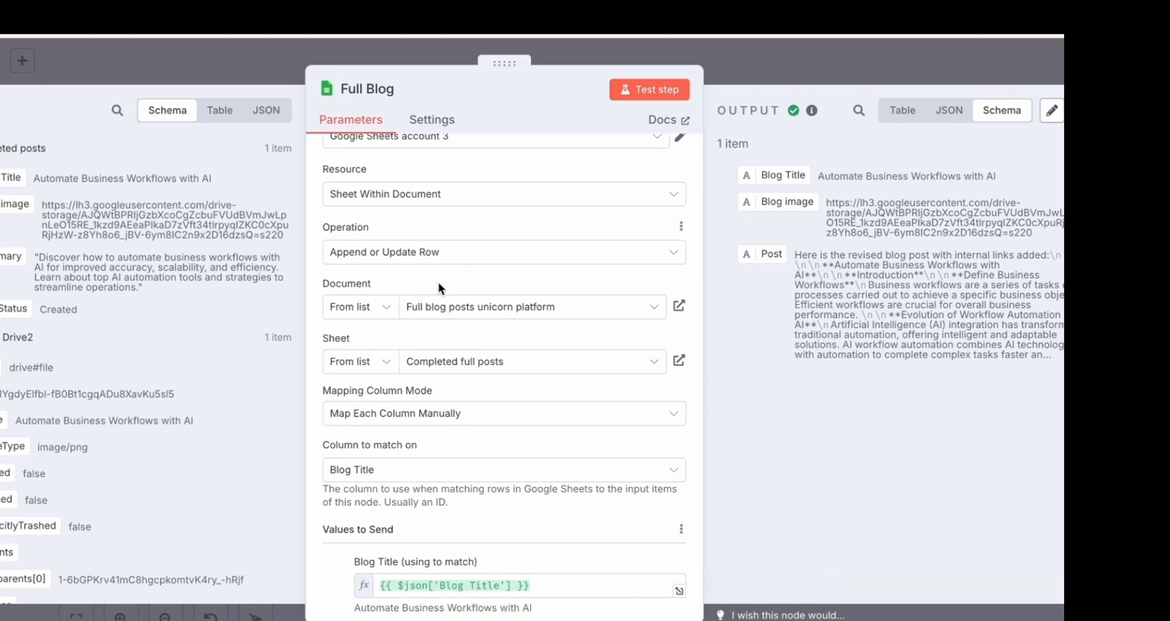
pyautogui.scroll(-3, 535, 326)
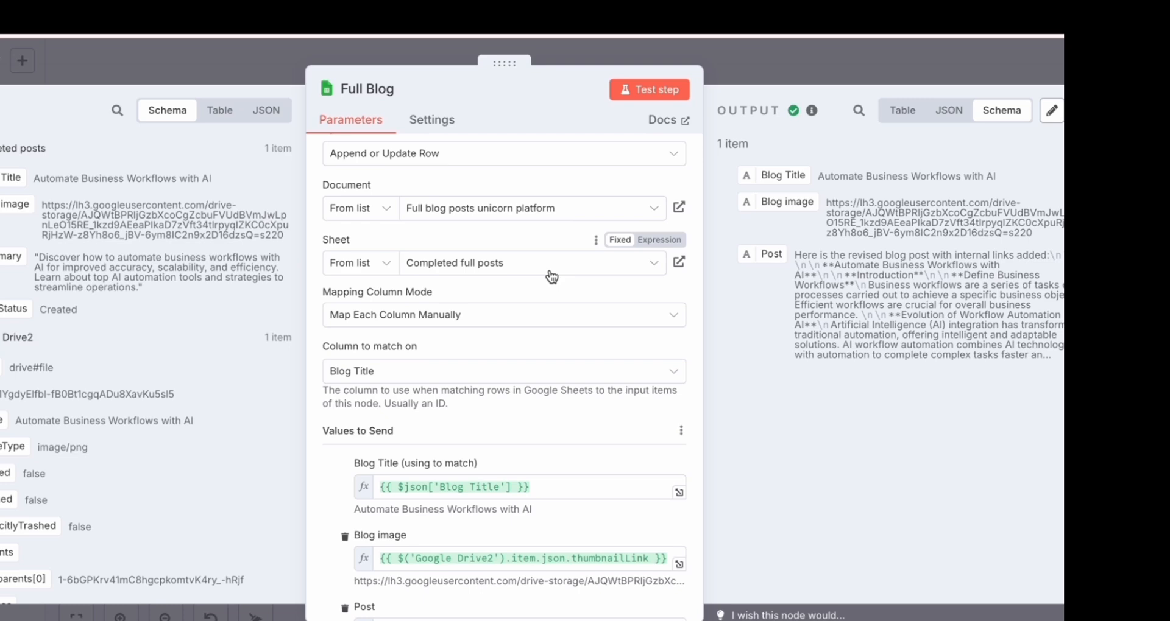
pyautogui.scroll(-6, 548, 274)
pyautogui.scroll(-15, 134, 400)
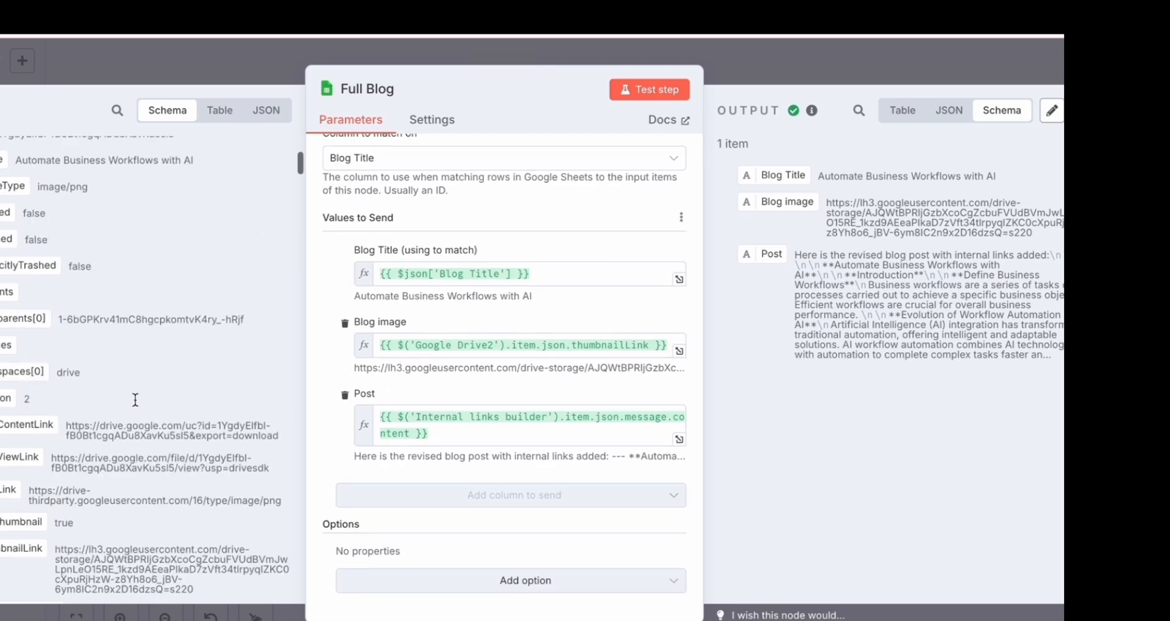
pyautogui.scroll(-15, 134, 399)
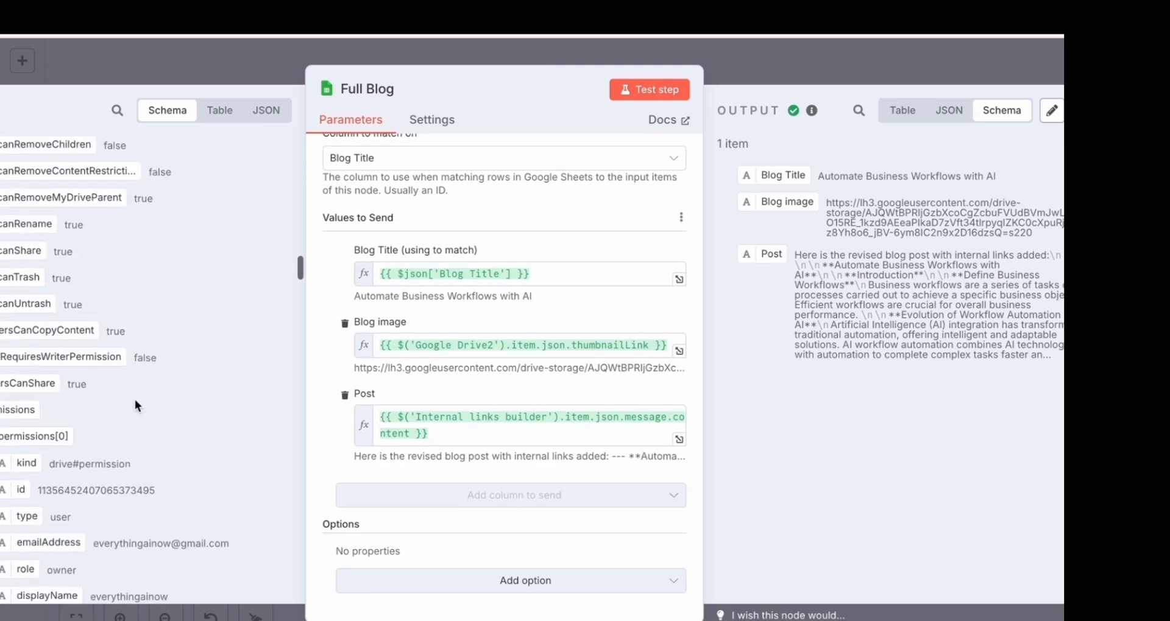
pyautogui.scroll(-15, 134, 399)
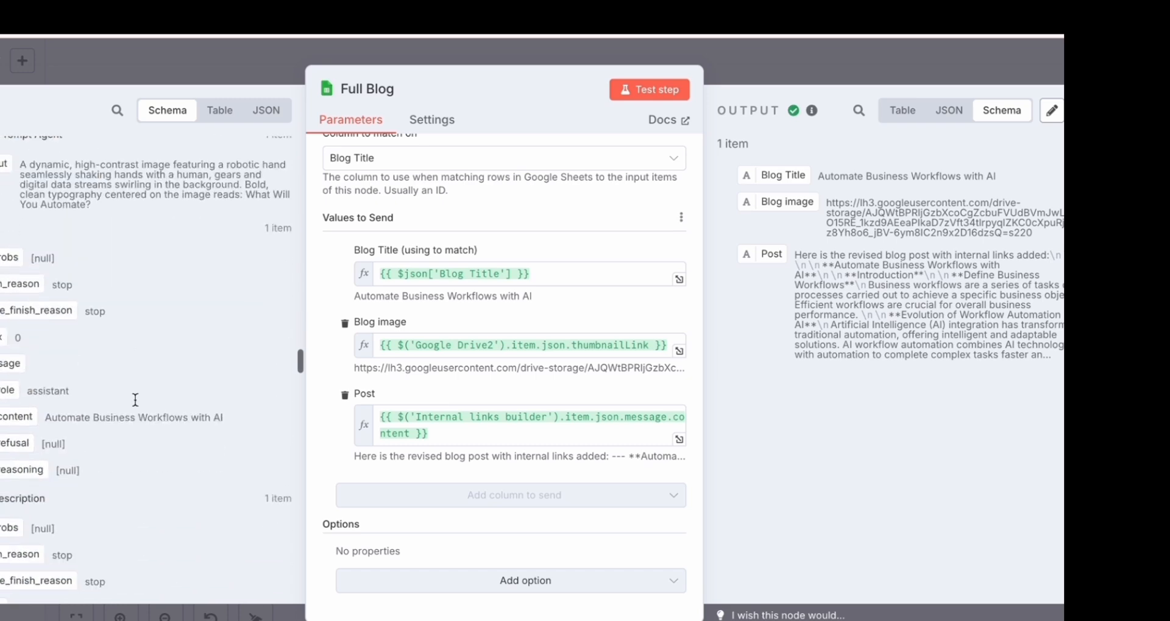
pyautogui.scroll(-10, 134, 400)
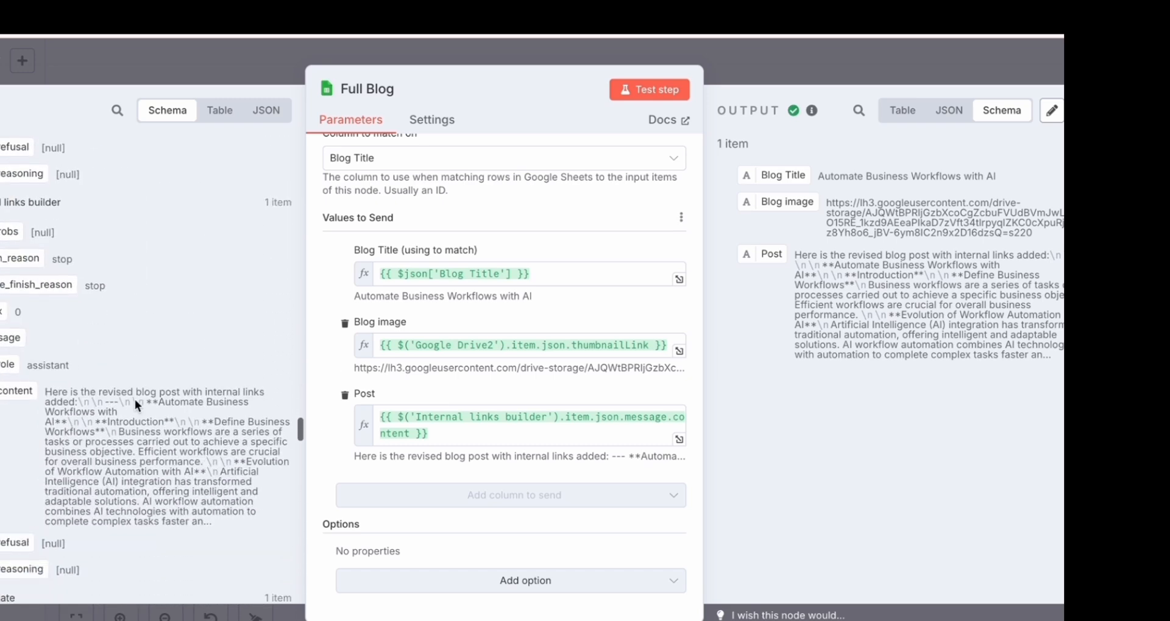
pyautogui.moveTo(27, 442); pyautogui.dragTo(320, 392)
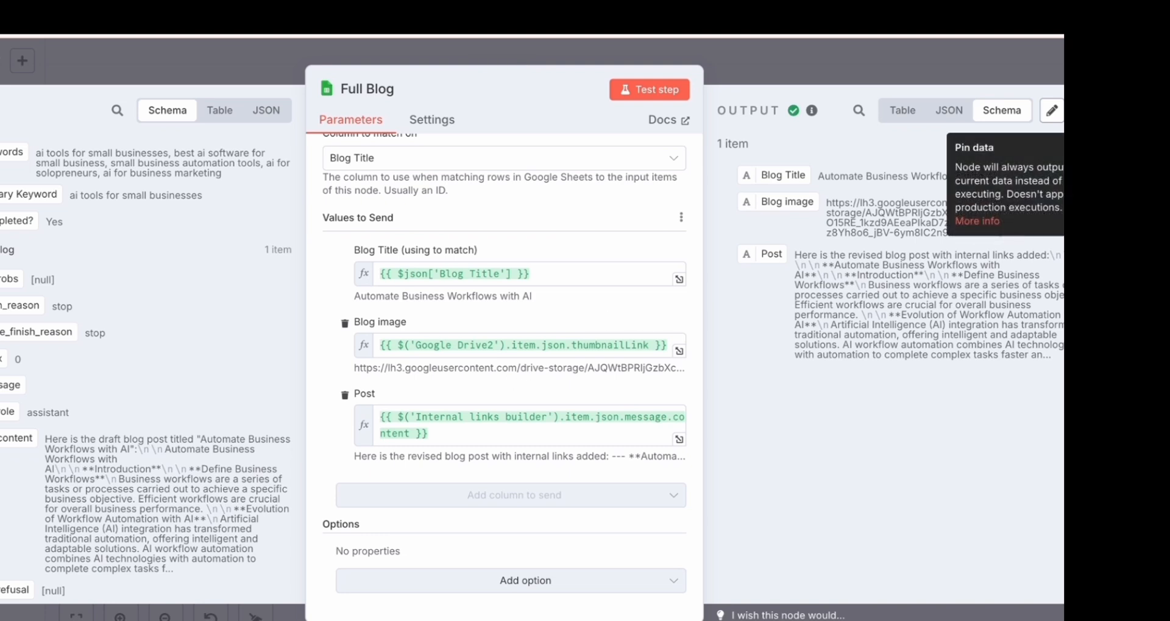
# Pin the Full Blog node's output data and return to the canvas.
pyautogui.click(1052, 110)
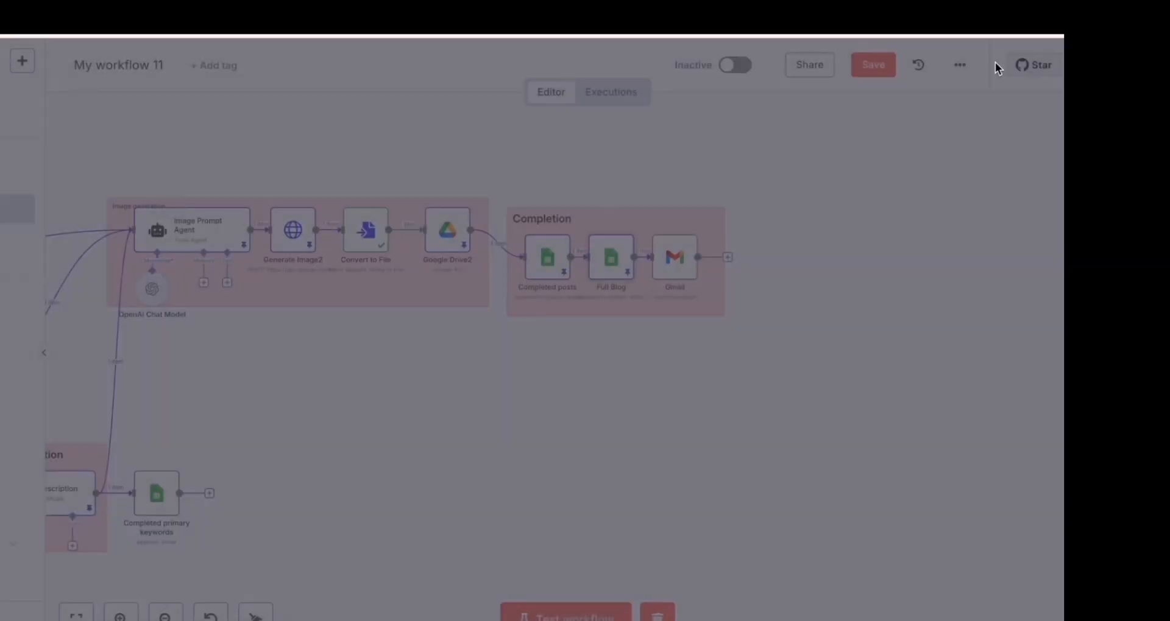
pyautogui.click(996, 62)
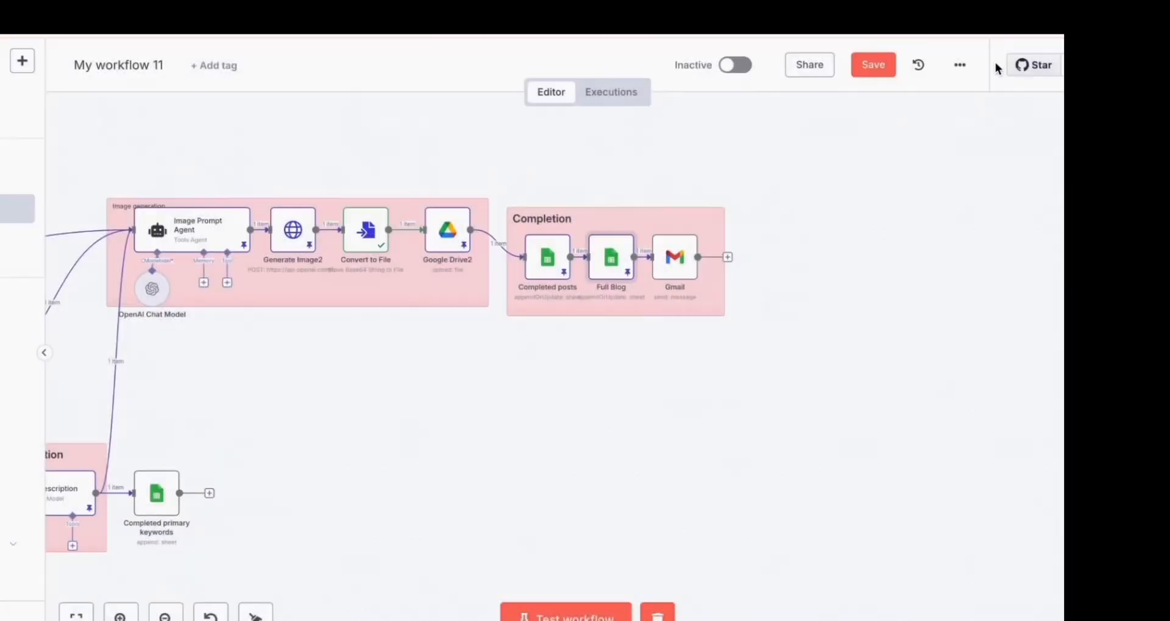
# Open the Gmail node and test sending the New blog post message with the blog title, image and content.
pyautogui.moveTo(716, 291)
pyautogui.click(687, 271)
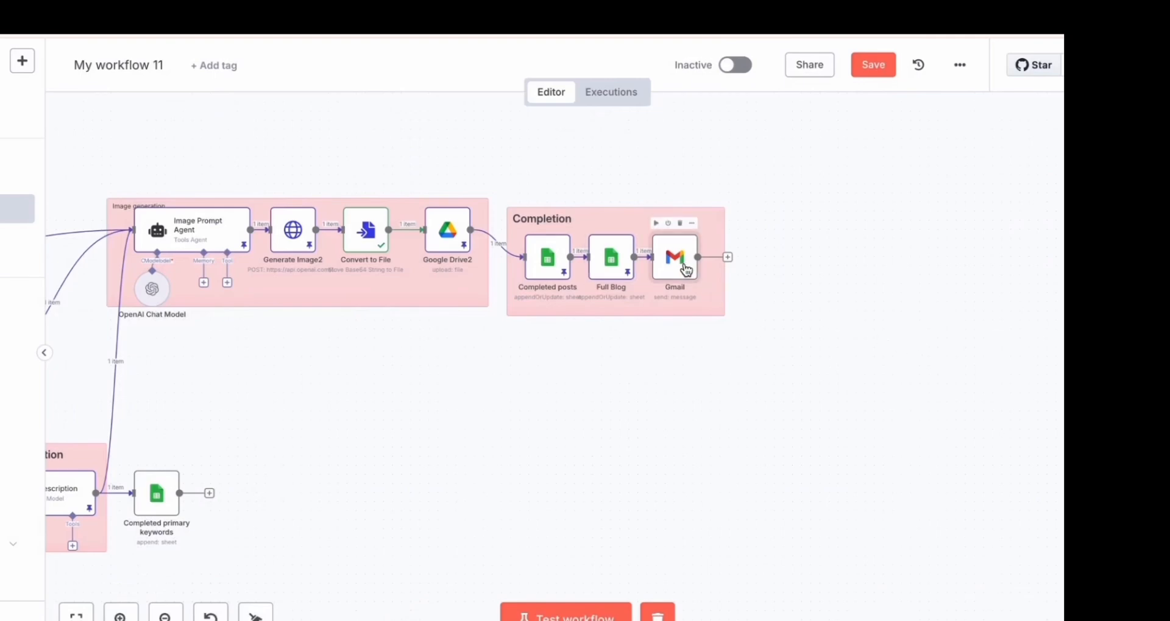
pyautogui.doubleClick(686, 270)
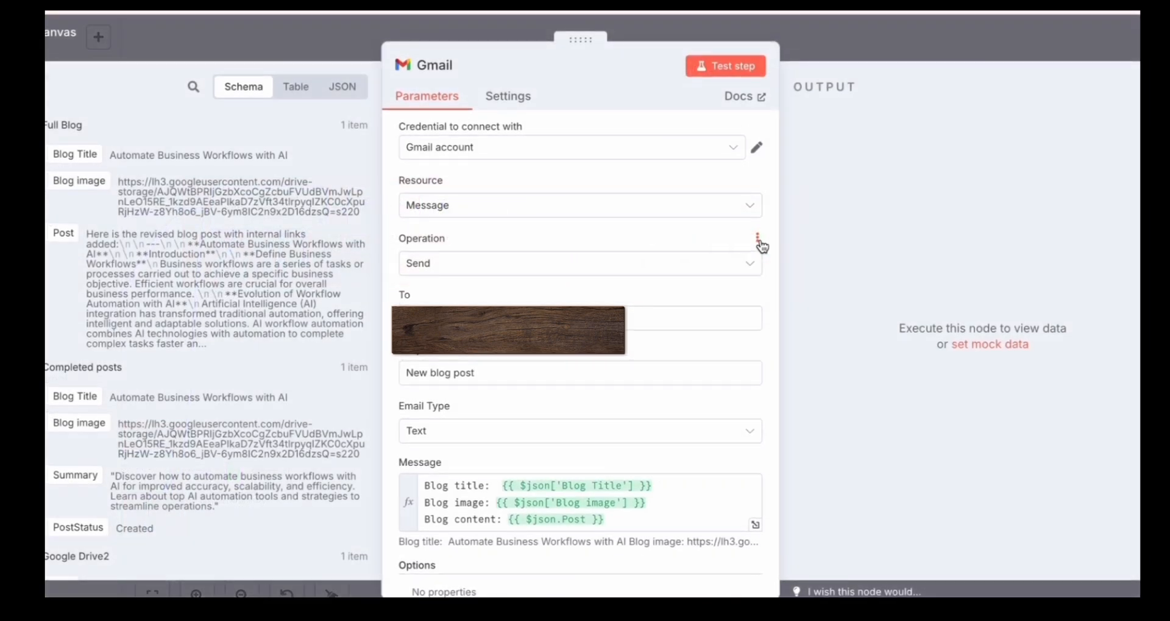
pyautogui.click(730, 68)
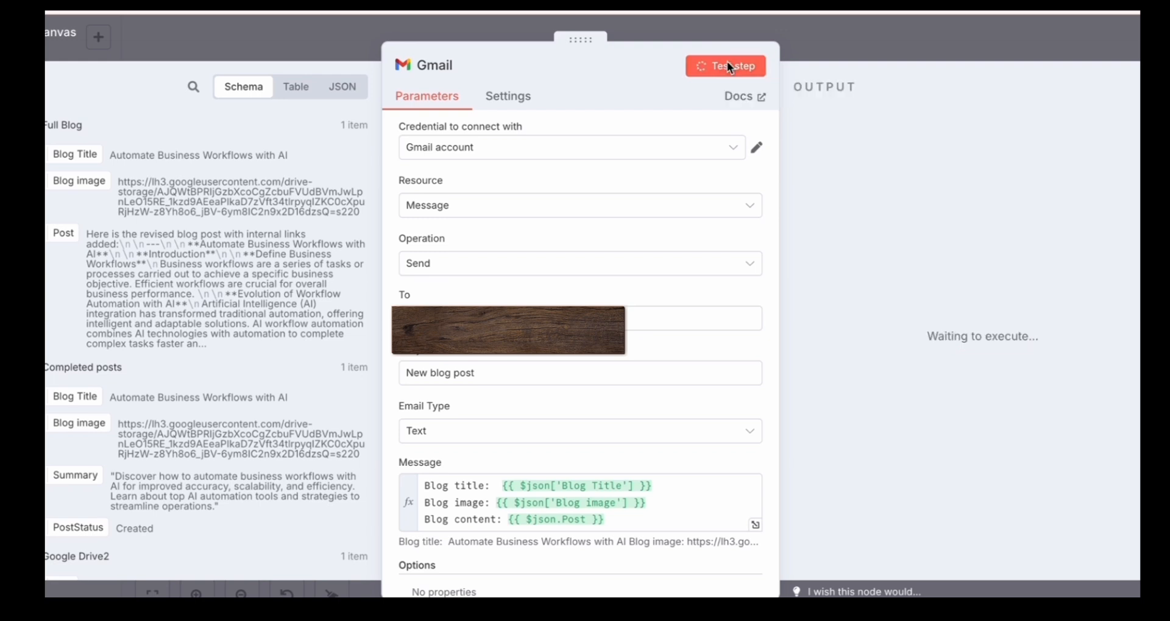